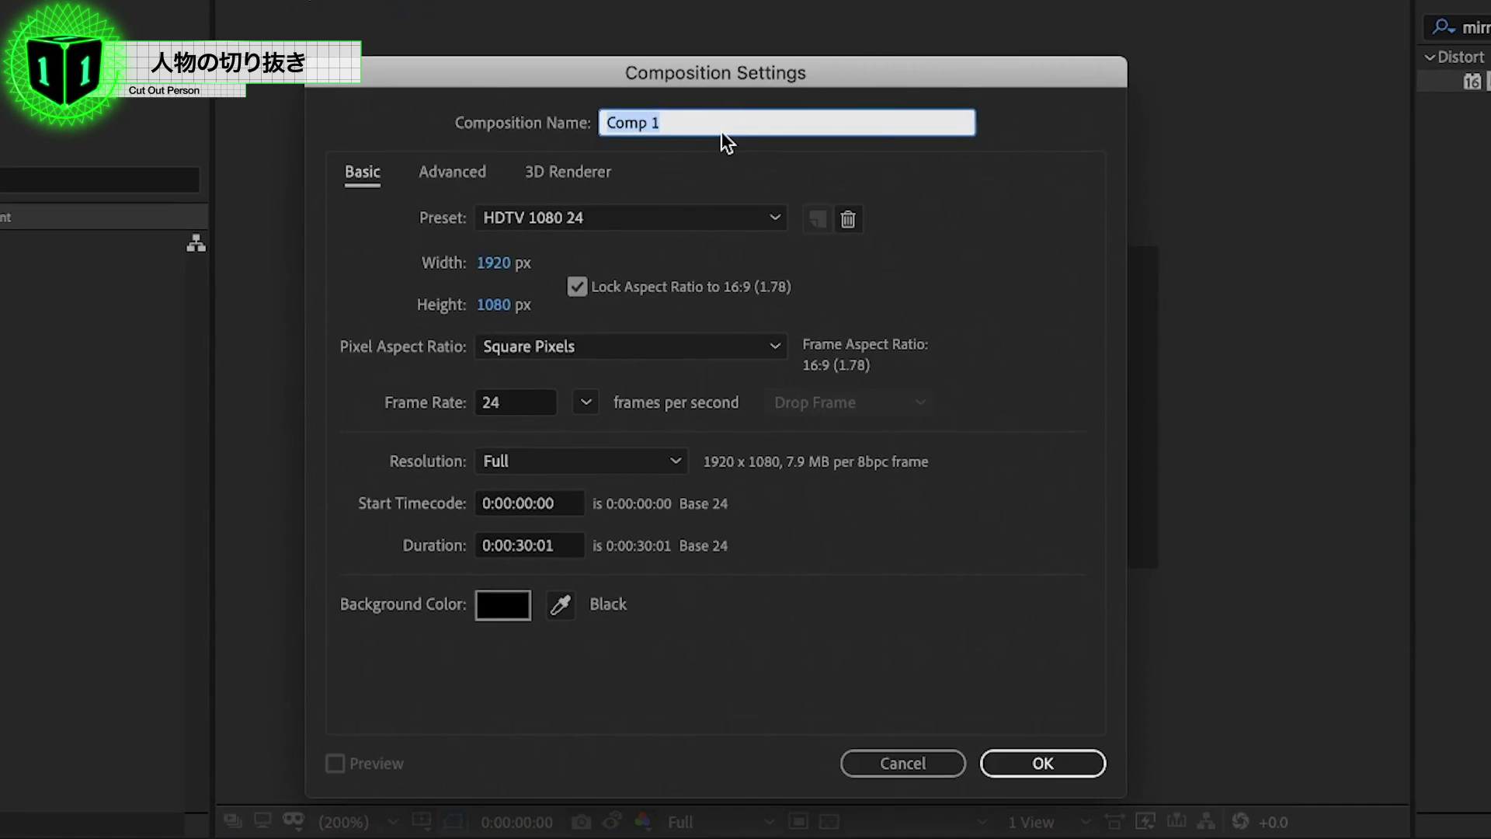
Name the new composition 'Slide Show' and import man-3915438_1920.jpg into the project
type("Slide Show")
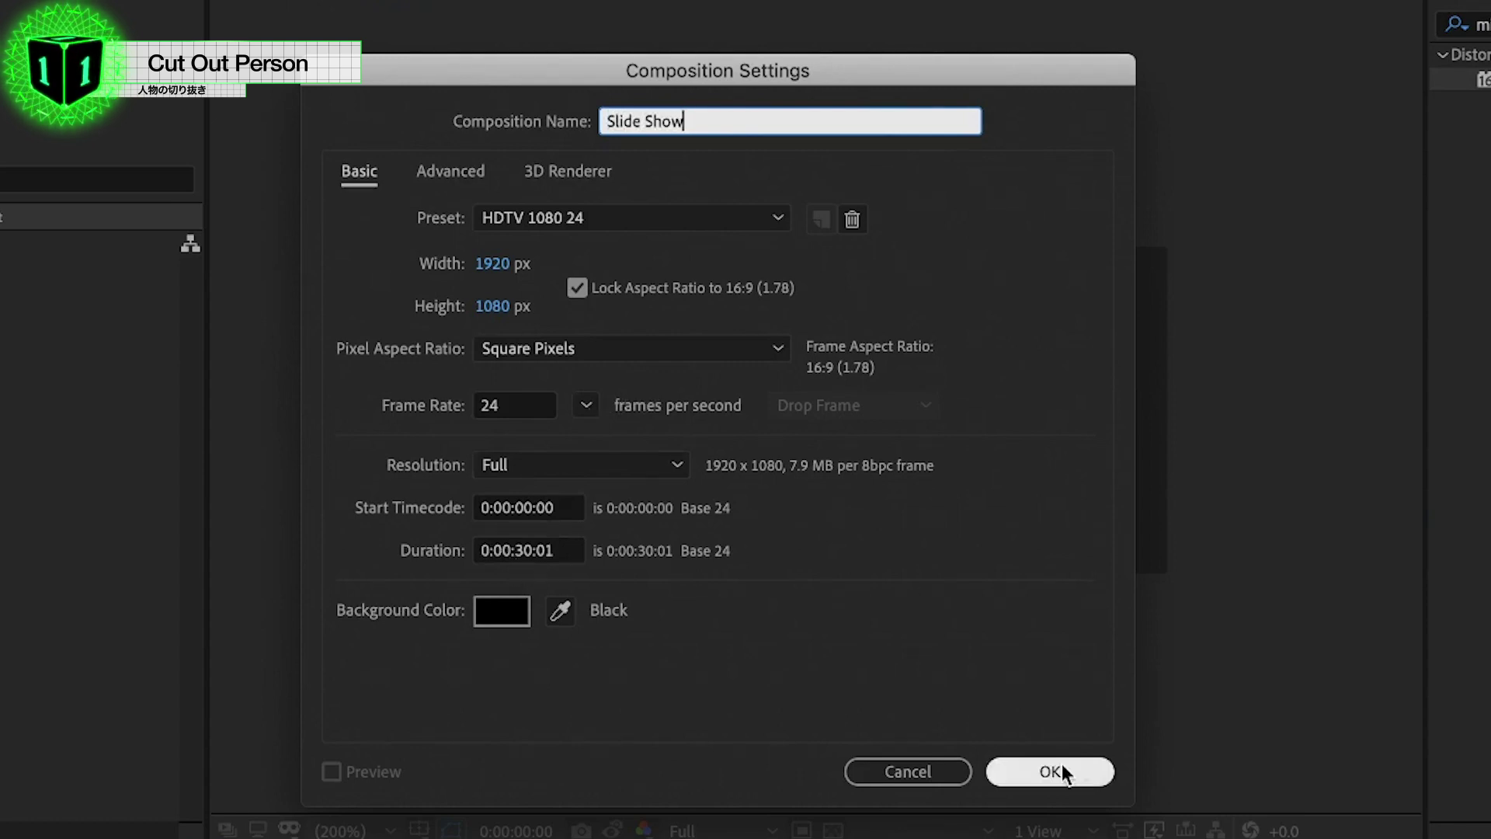
left_click(1061, 765)
left_click_drag(78, 202, 91, 488)
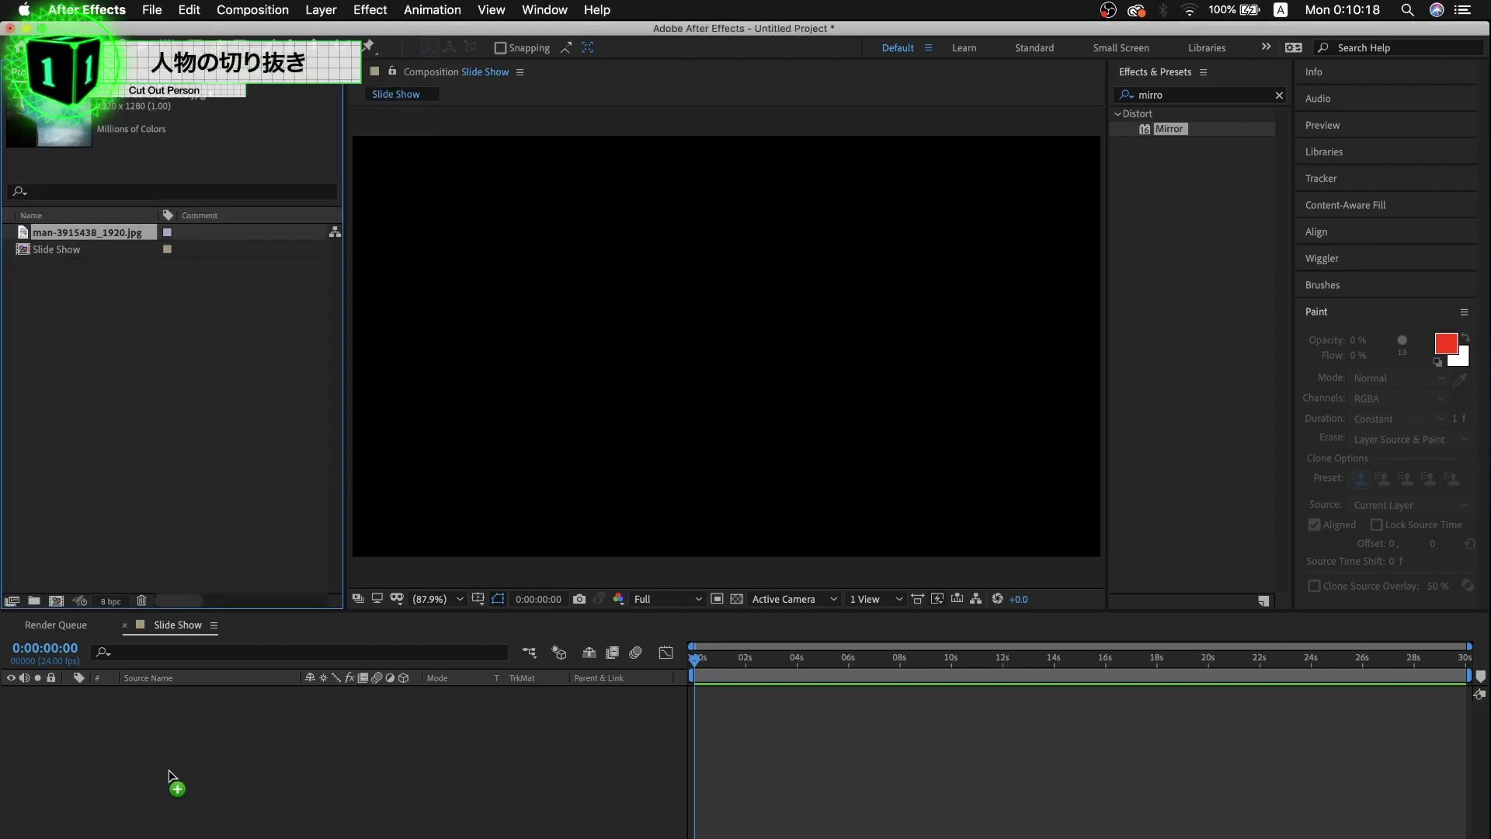
Apply Tint to the man photo with Map White To set to warm sepia (H 40, S 46)
type("tint")
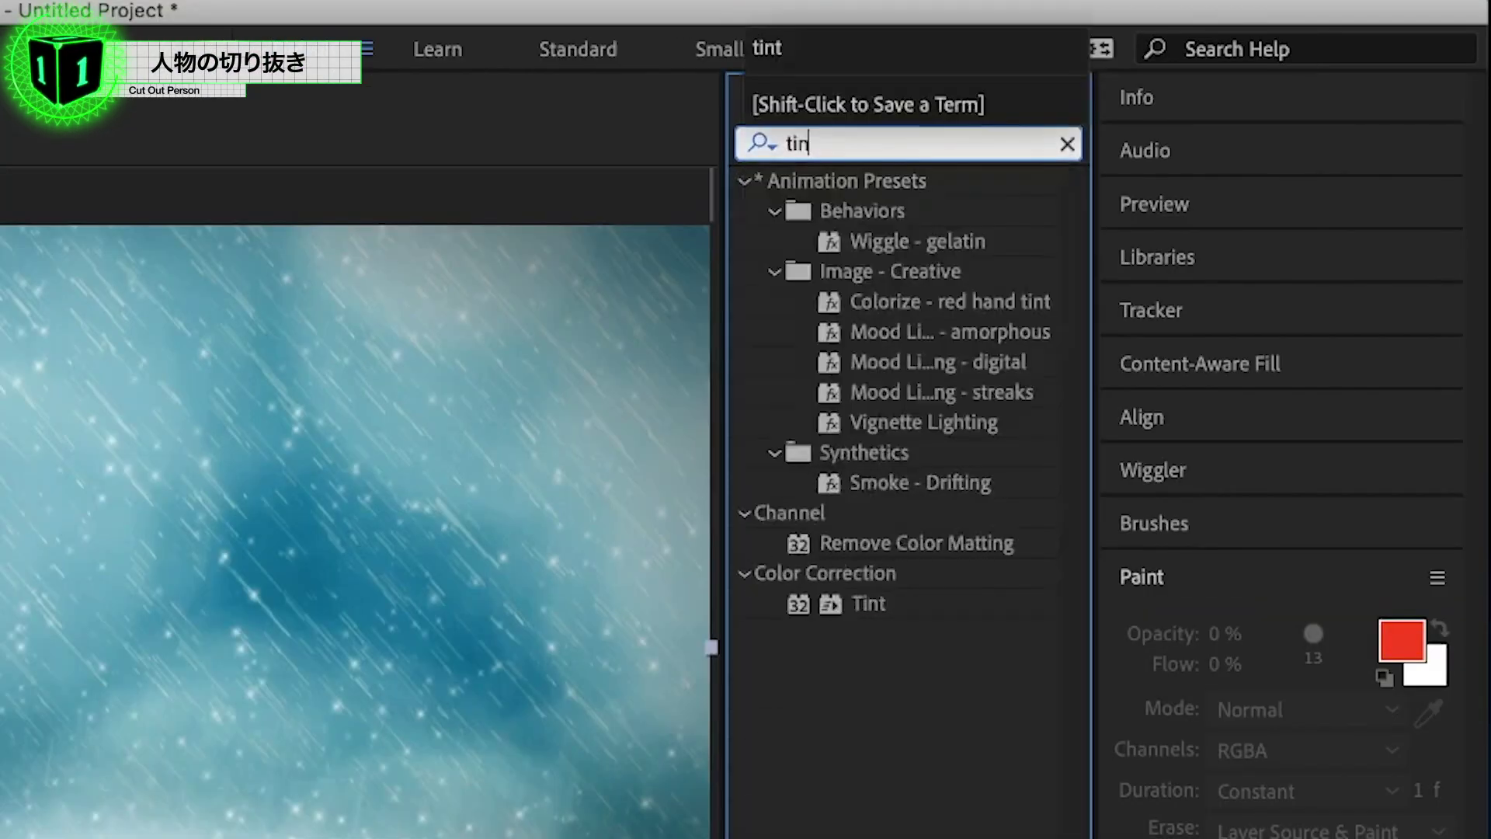
key("Return")
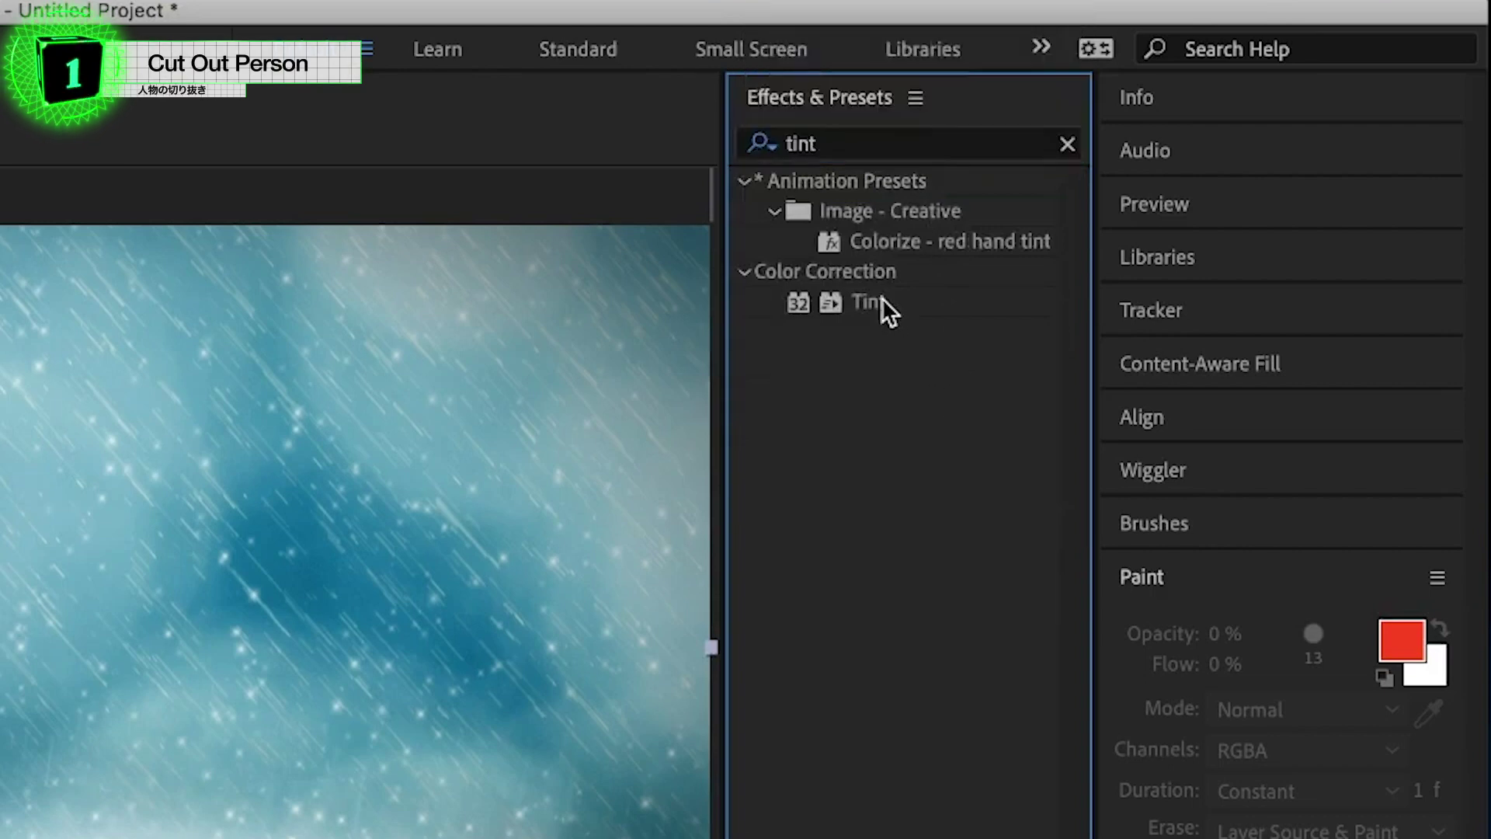
double_click(879, 297)
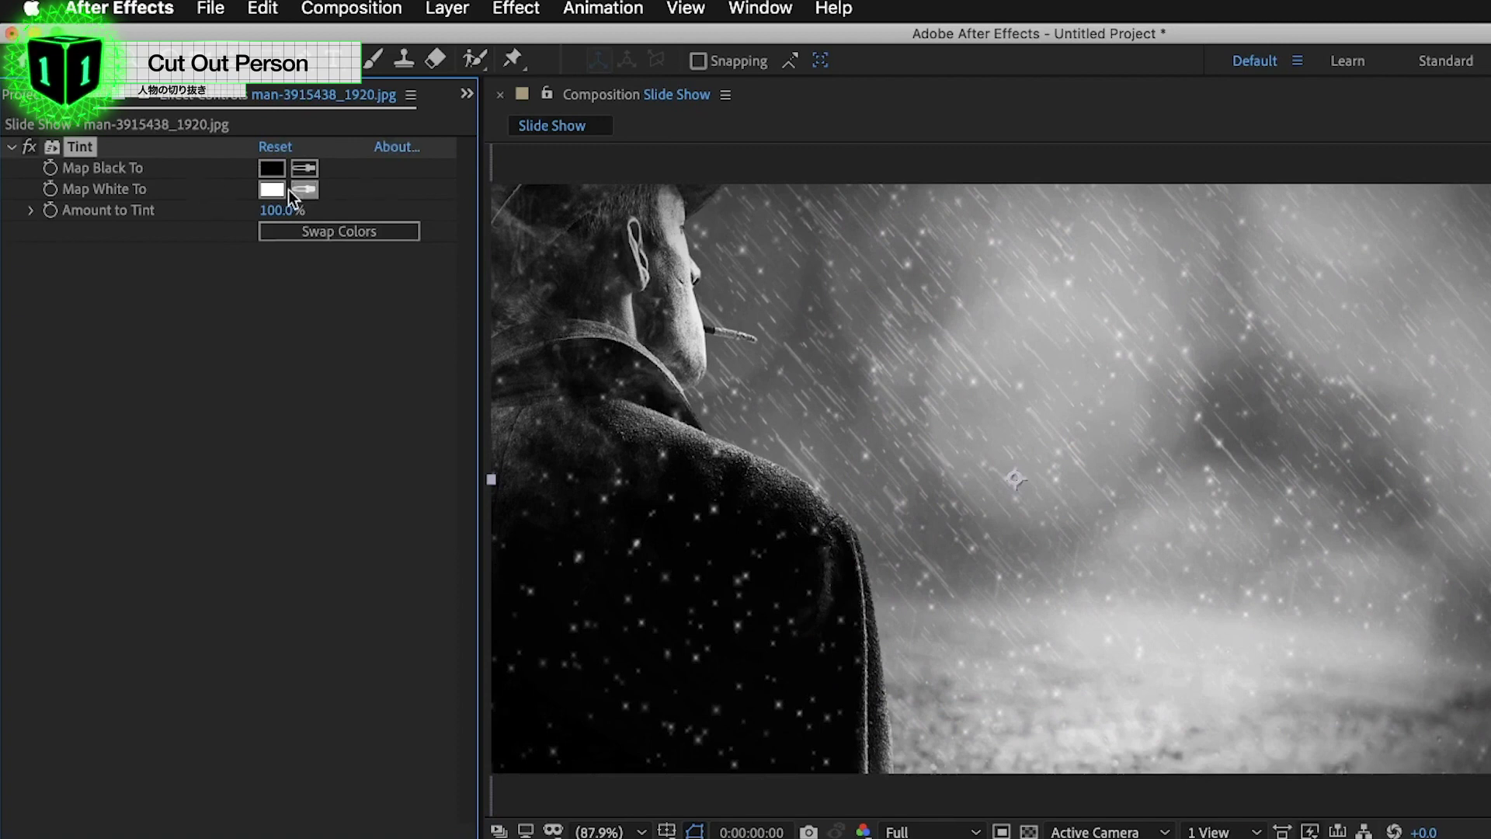
left_click(269, 189)
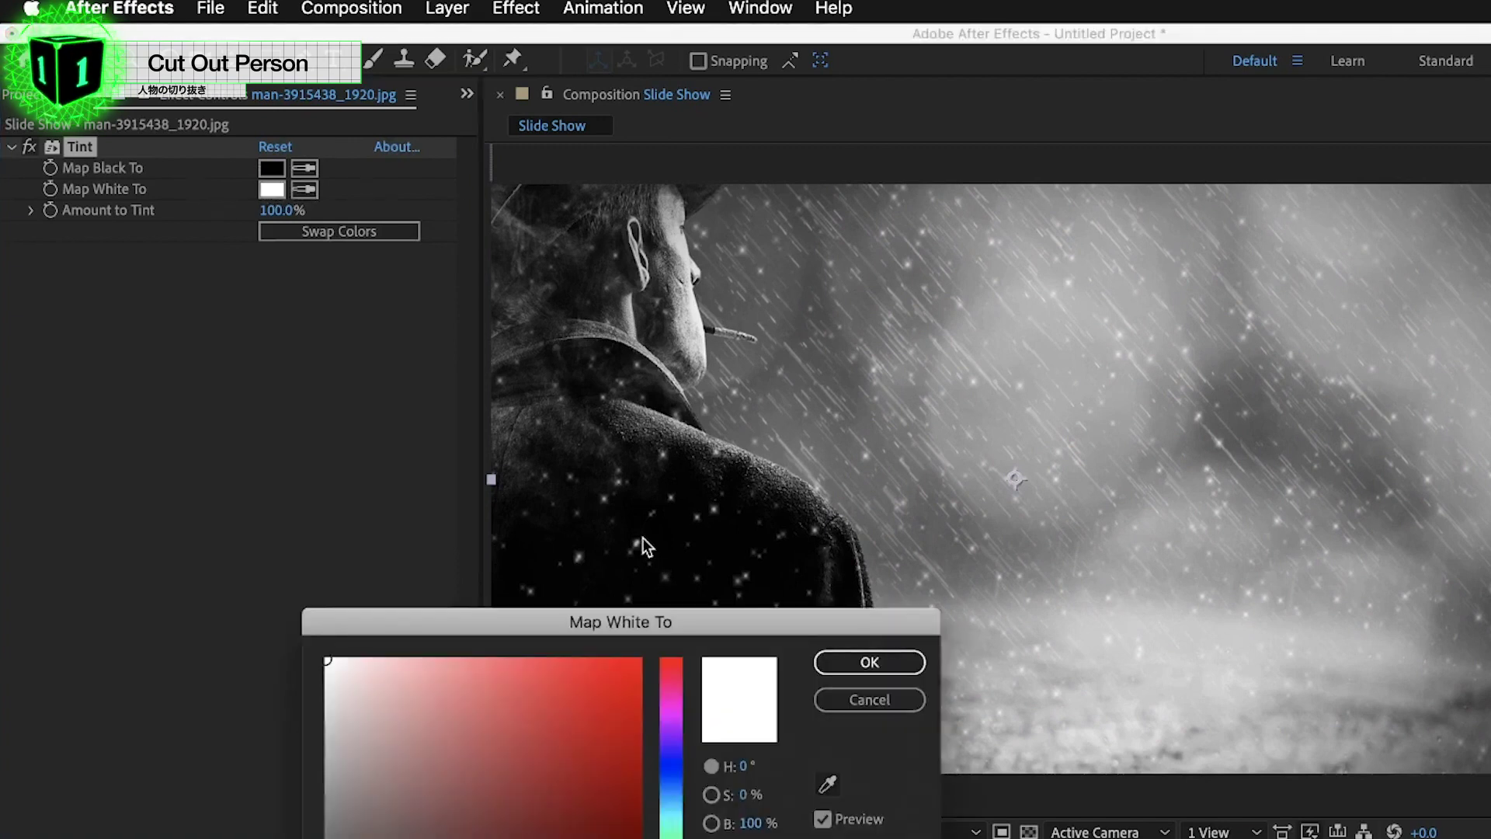
left_click(671, 770)
mouse_move(566, 698)
left_mouse_down()
mouse_move(559, 672)
mouse_move(609, 685)
mouse_move(429, 624)
left_mouse_up()
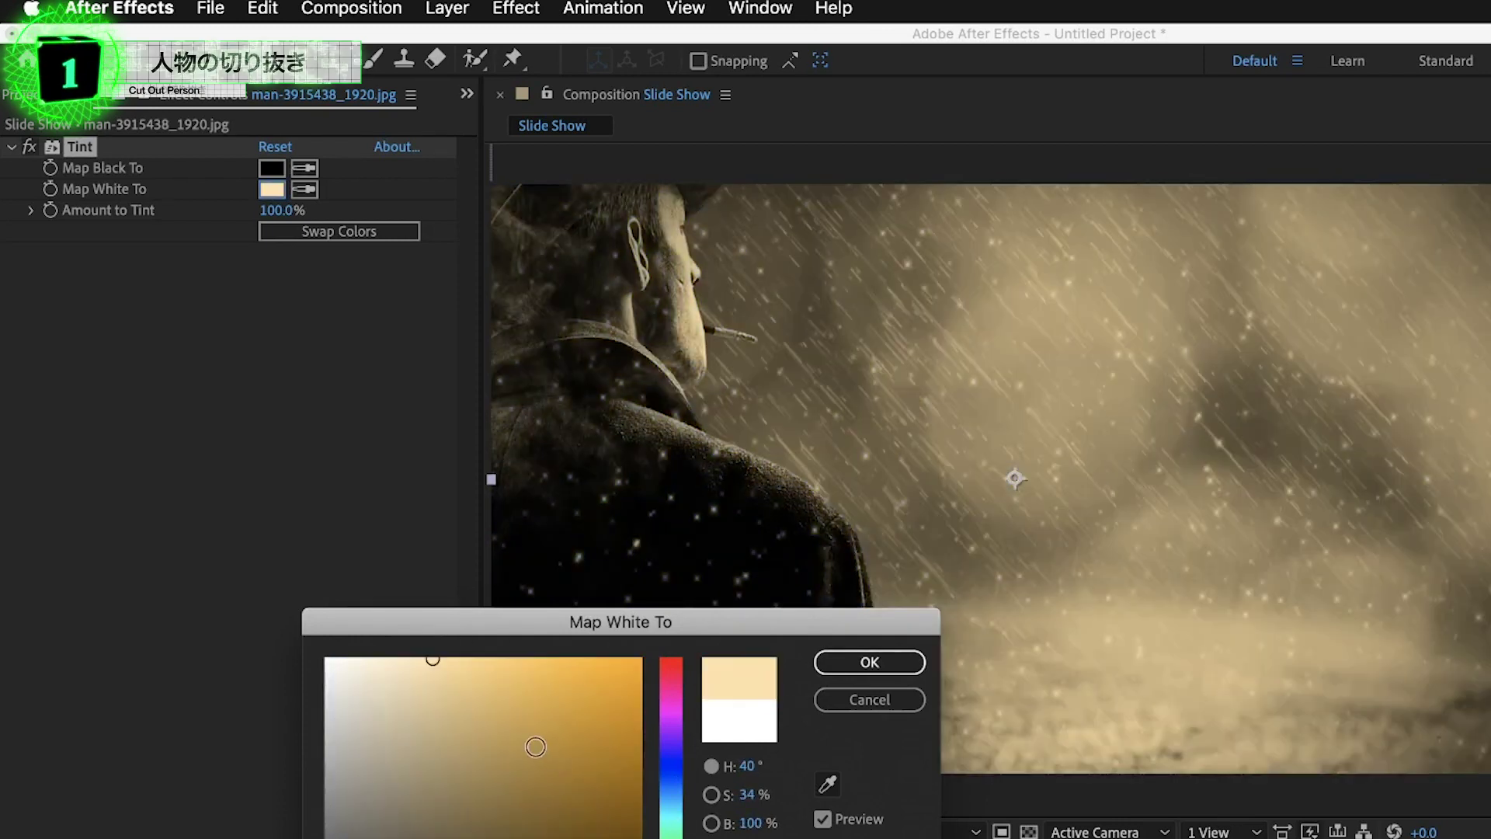
left_click_drag(431, 626, 467, 636)
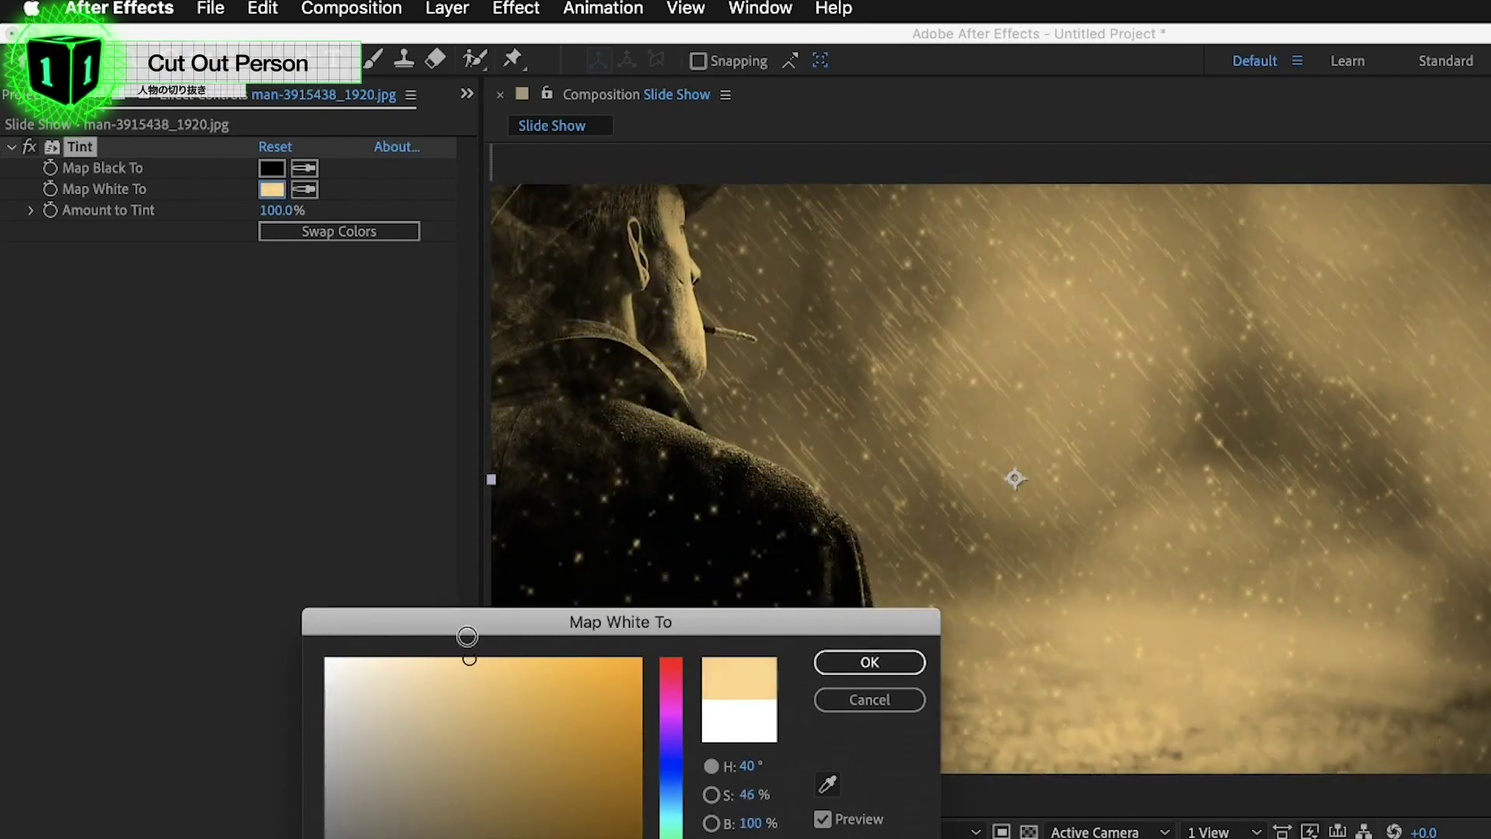
left_click(882, 660)
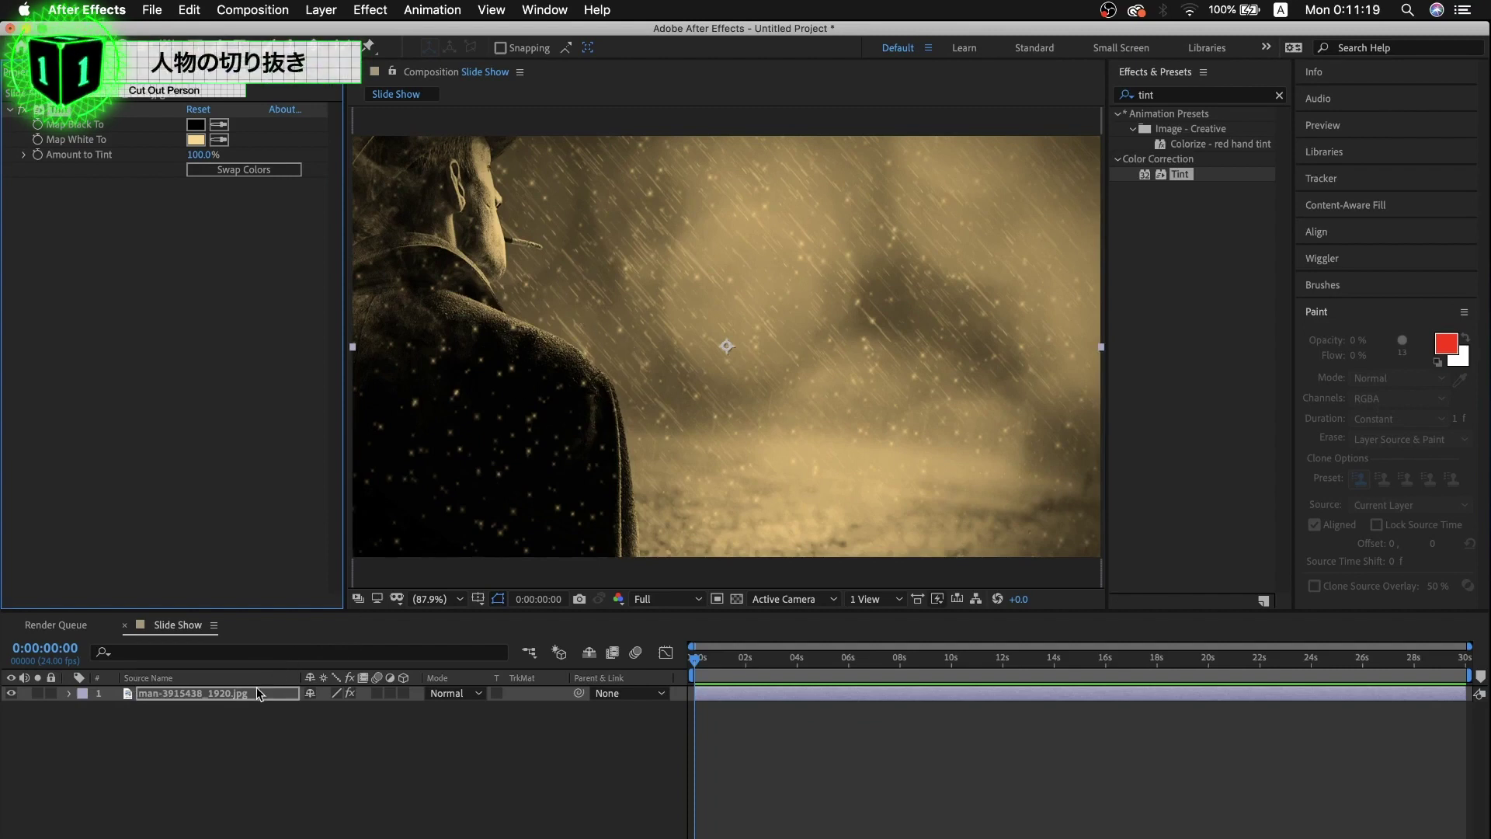
Duplicate the photo layer and start a Pen mask up the man's coat edge
left_click(233, 694)
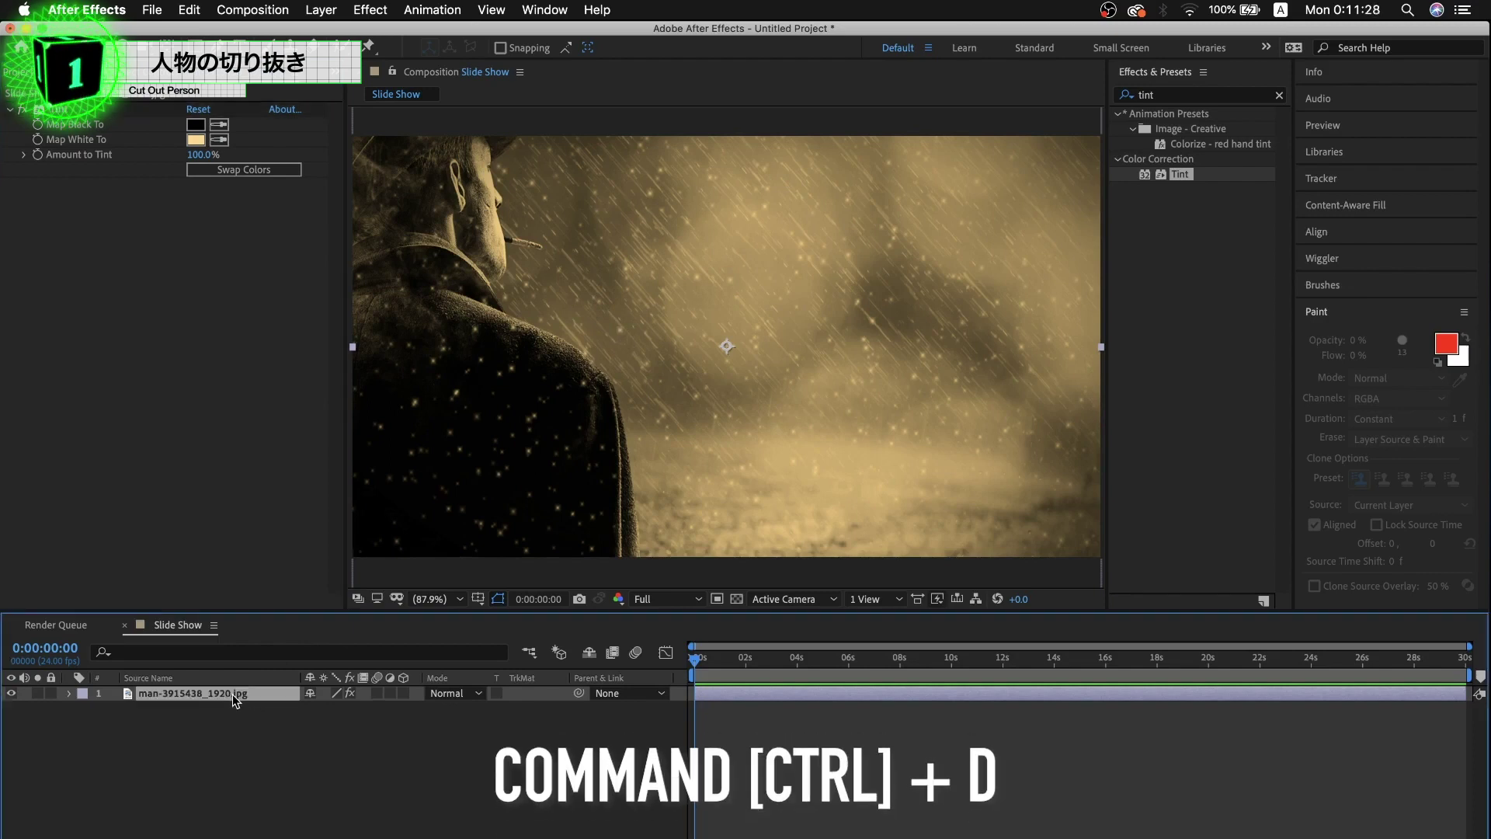
key("super+d")
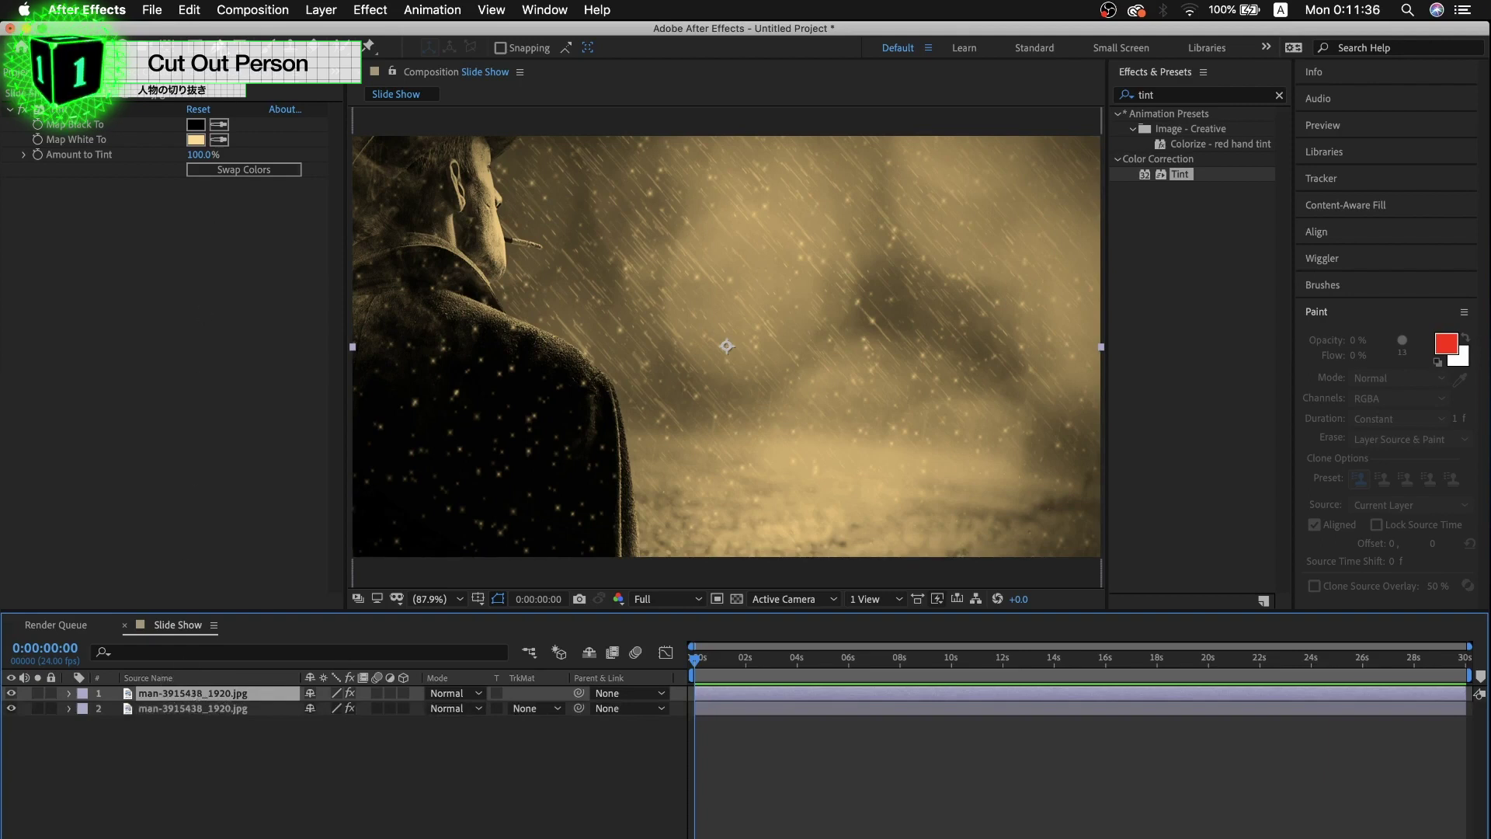
key("g")
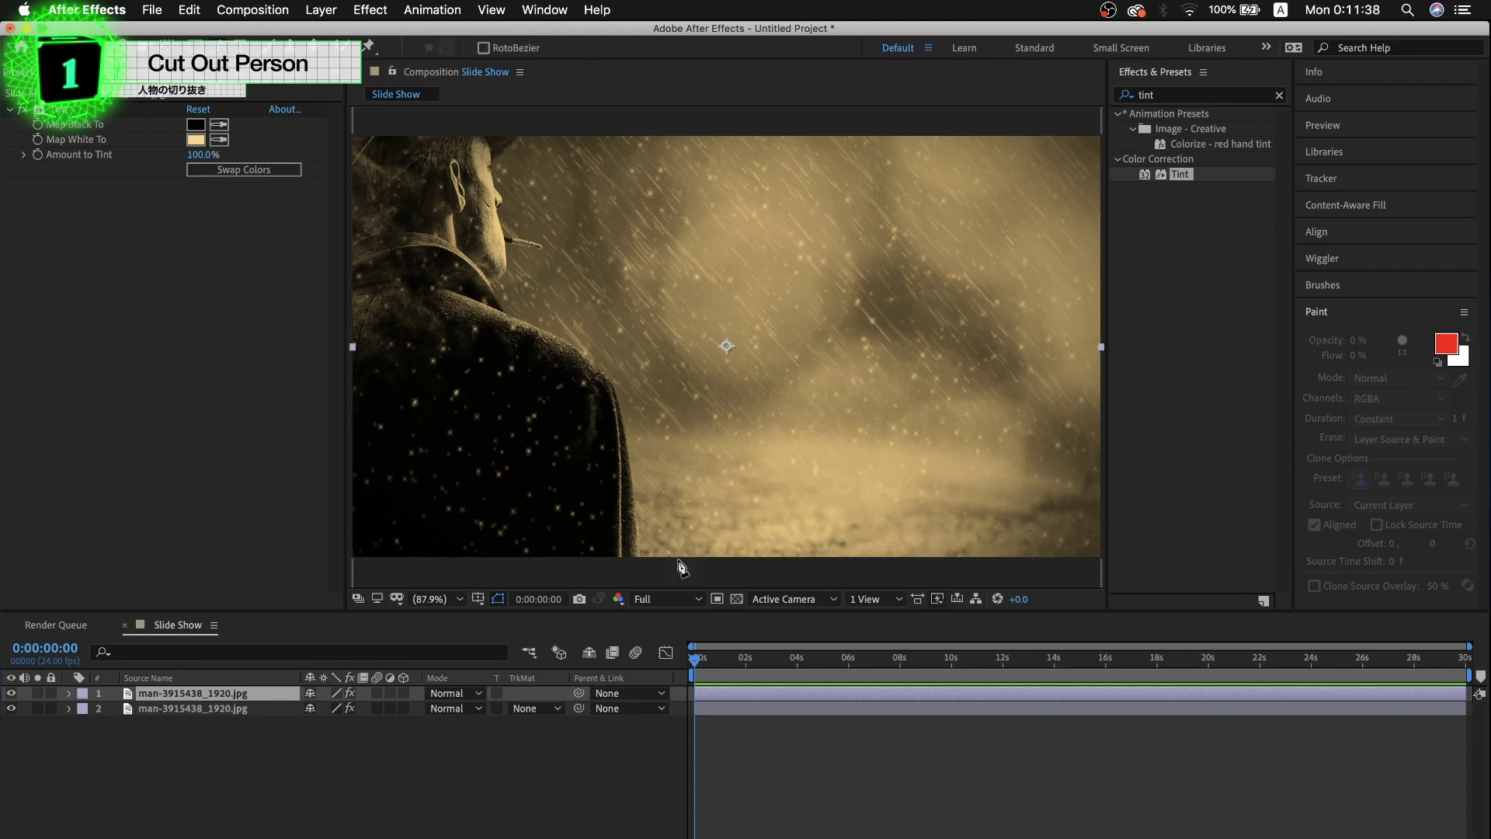
left_click(640, 559)
left_click(633, 475)
left_click(629, 425)
left_click(616, 382)
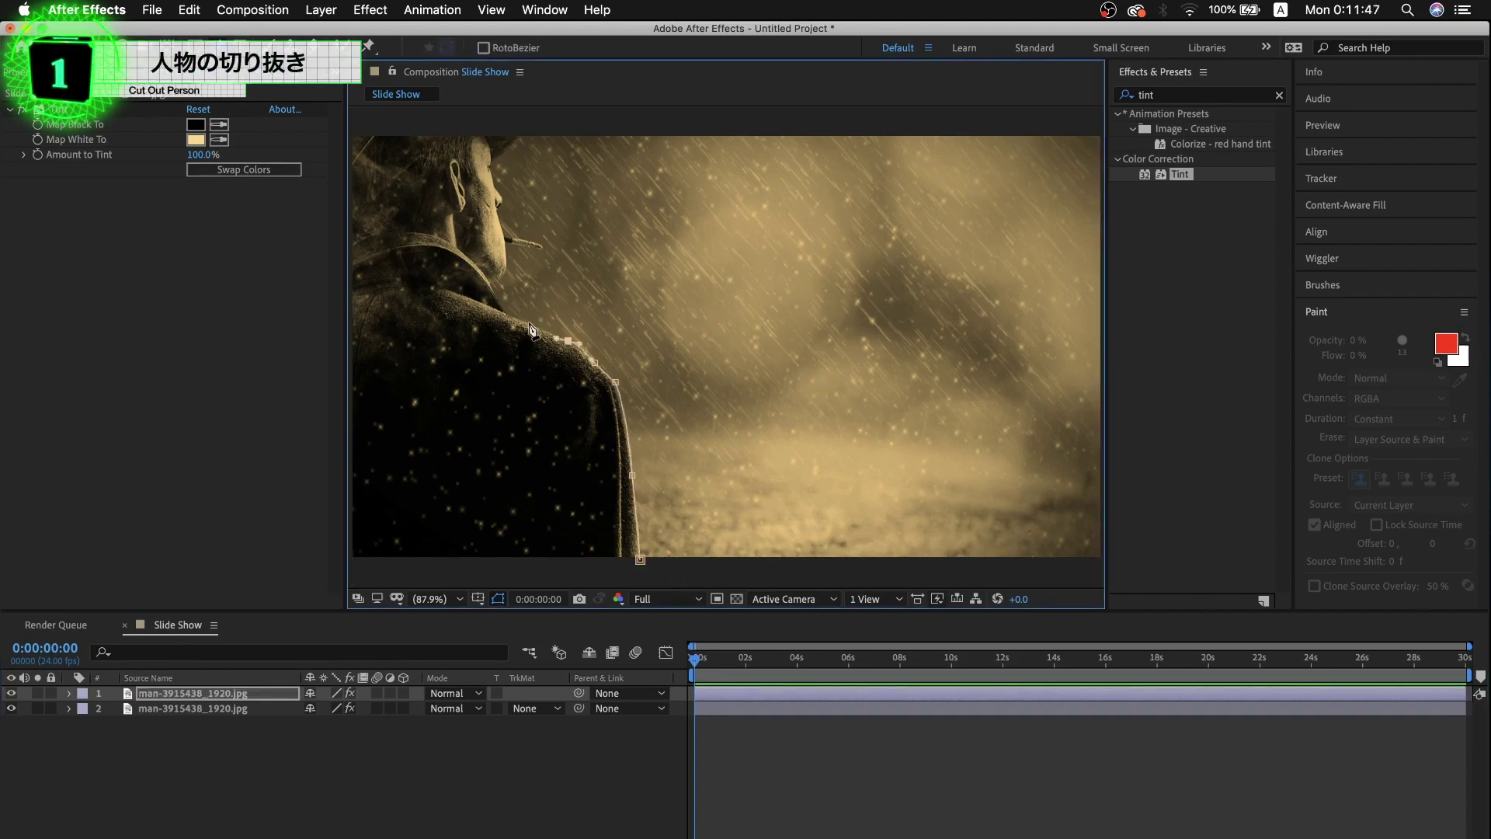
left_click(505, 245)
Continue the mask over the hat and around the cigarette and nose
scroll(506, 248, "up", 6)
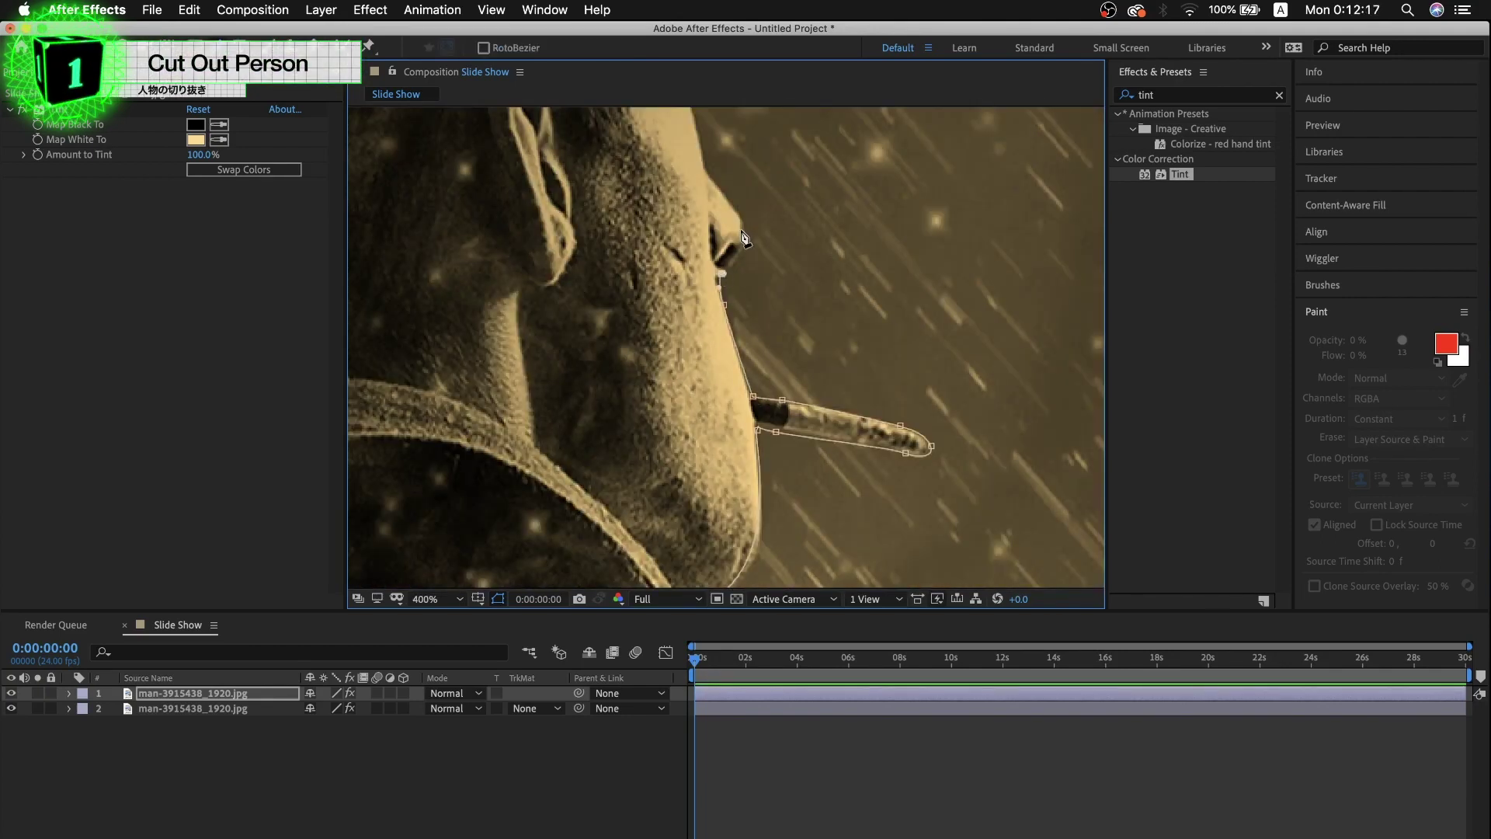
left_click_drag(656, 357, 668, 494)
left_click(737, 440)
left_click(734, 407)
left_click(755, 362)
left_click(749, 341)
left_click(716, 299)
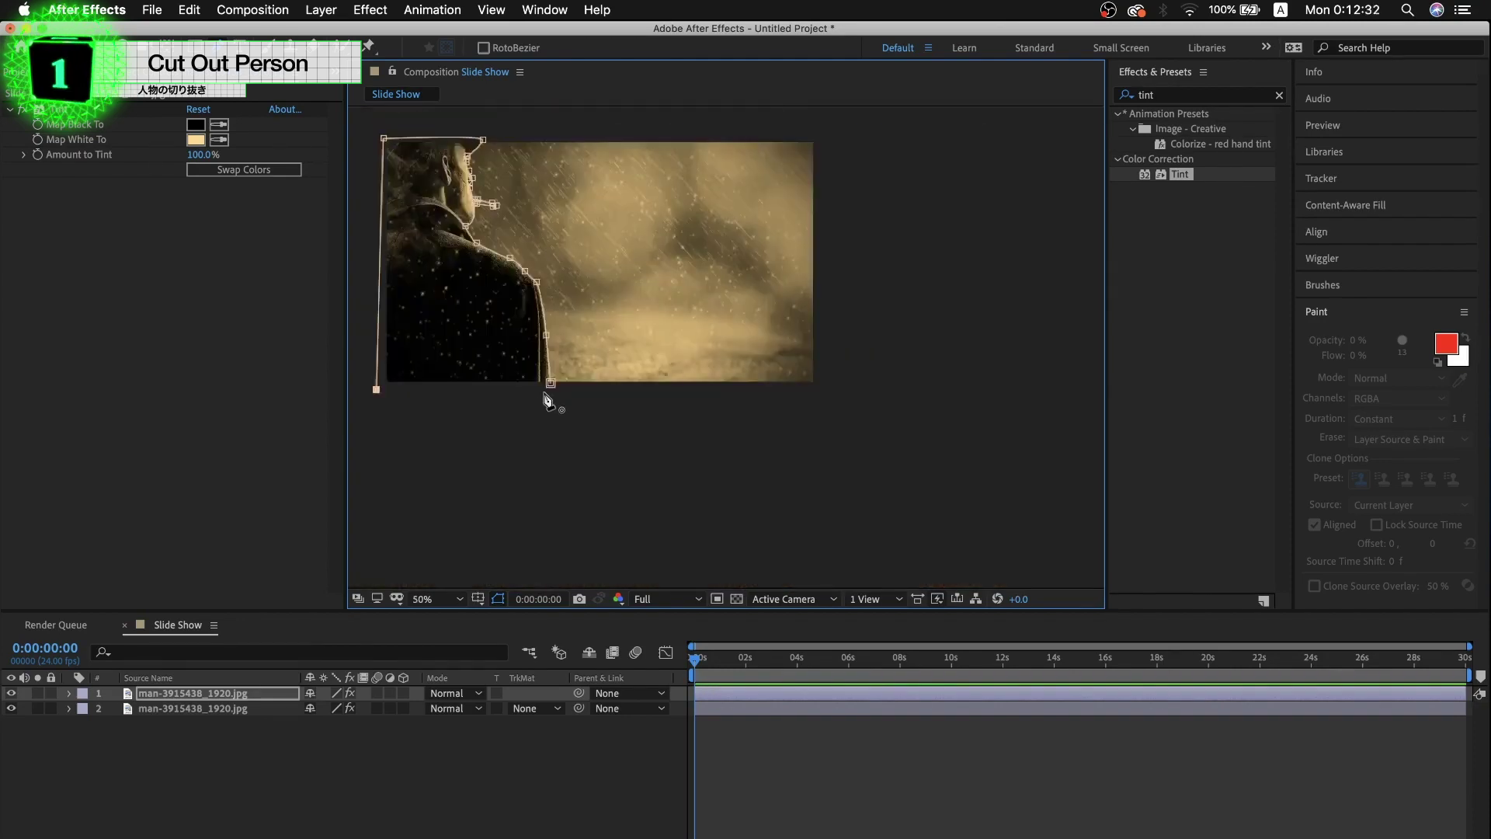
Fit the image in the viewer, reveal Mask 1, and solo the top layer to check the cut-out
scroll(546, 400, "up", 3)
scroll(636, 393, "down", 1)
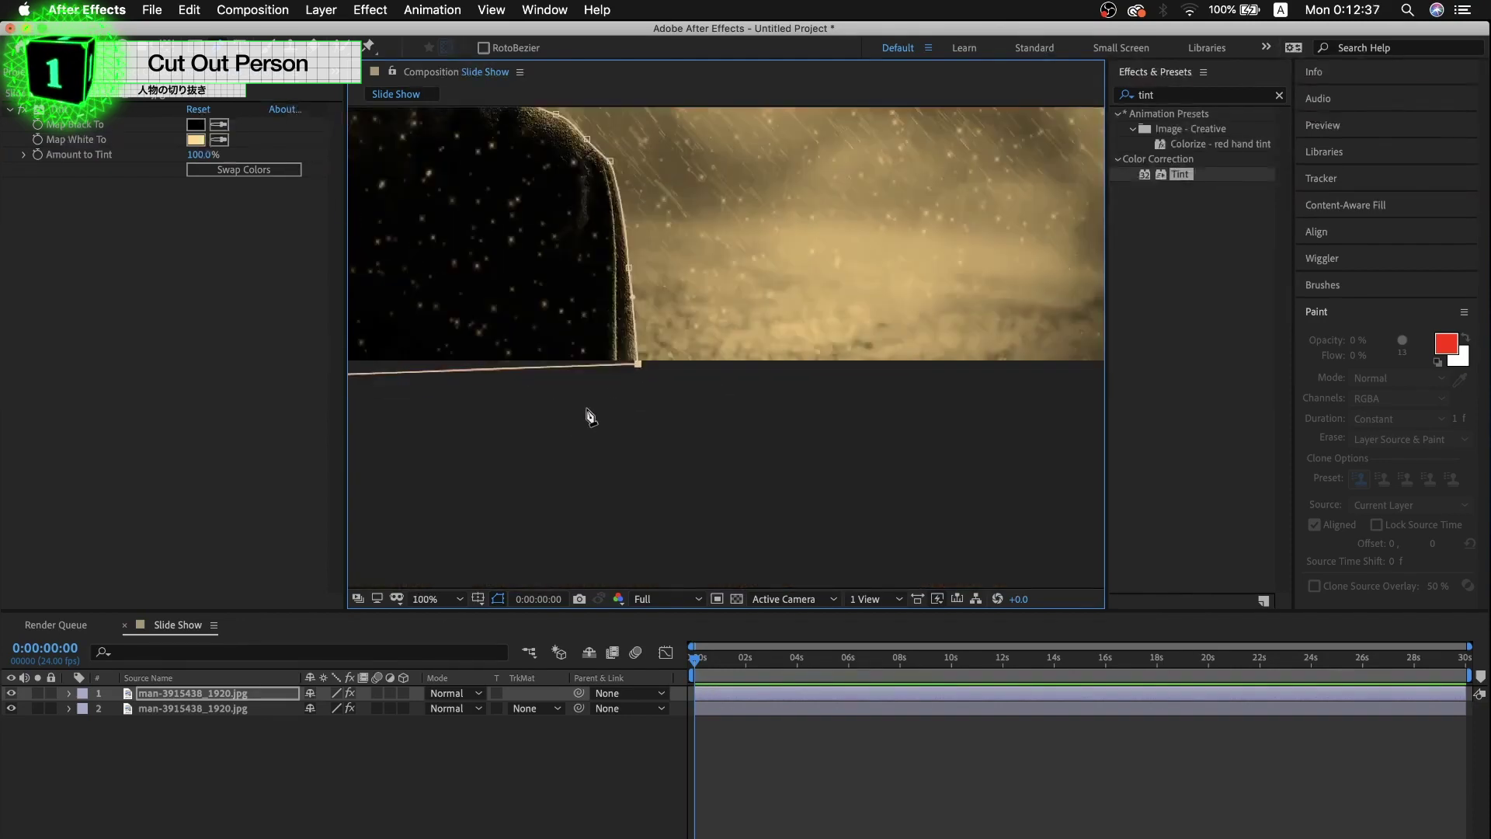
left_click(432, 601)
left_click(457, 303)
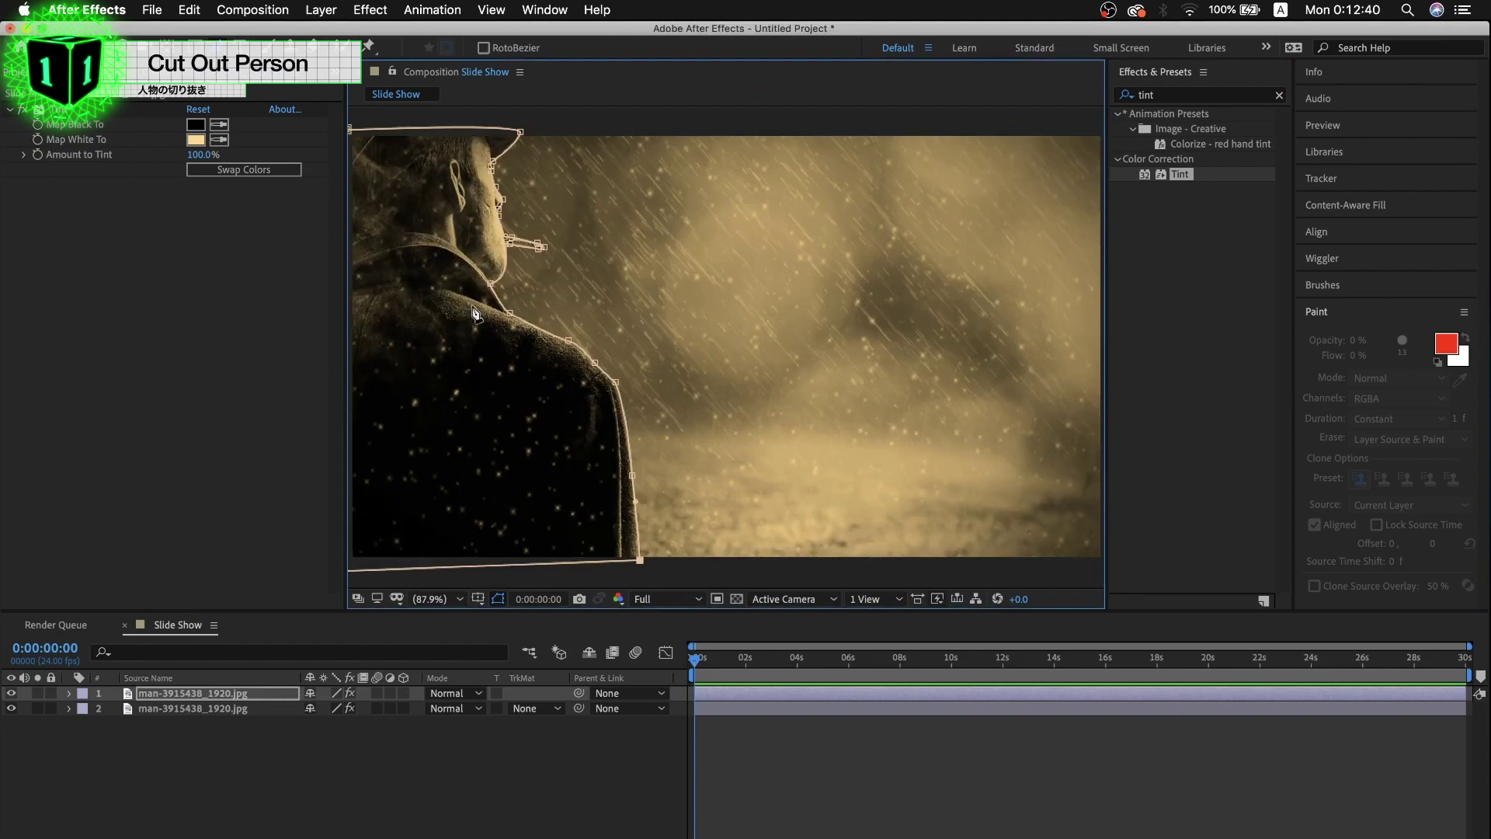
left_click(180, 739)
left_click(152, 694)
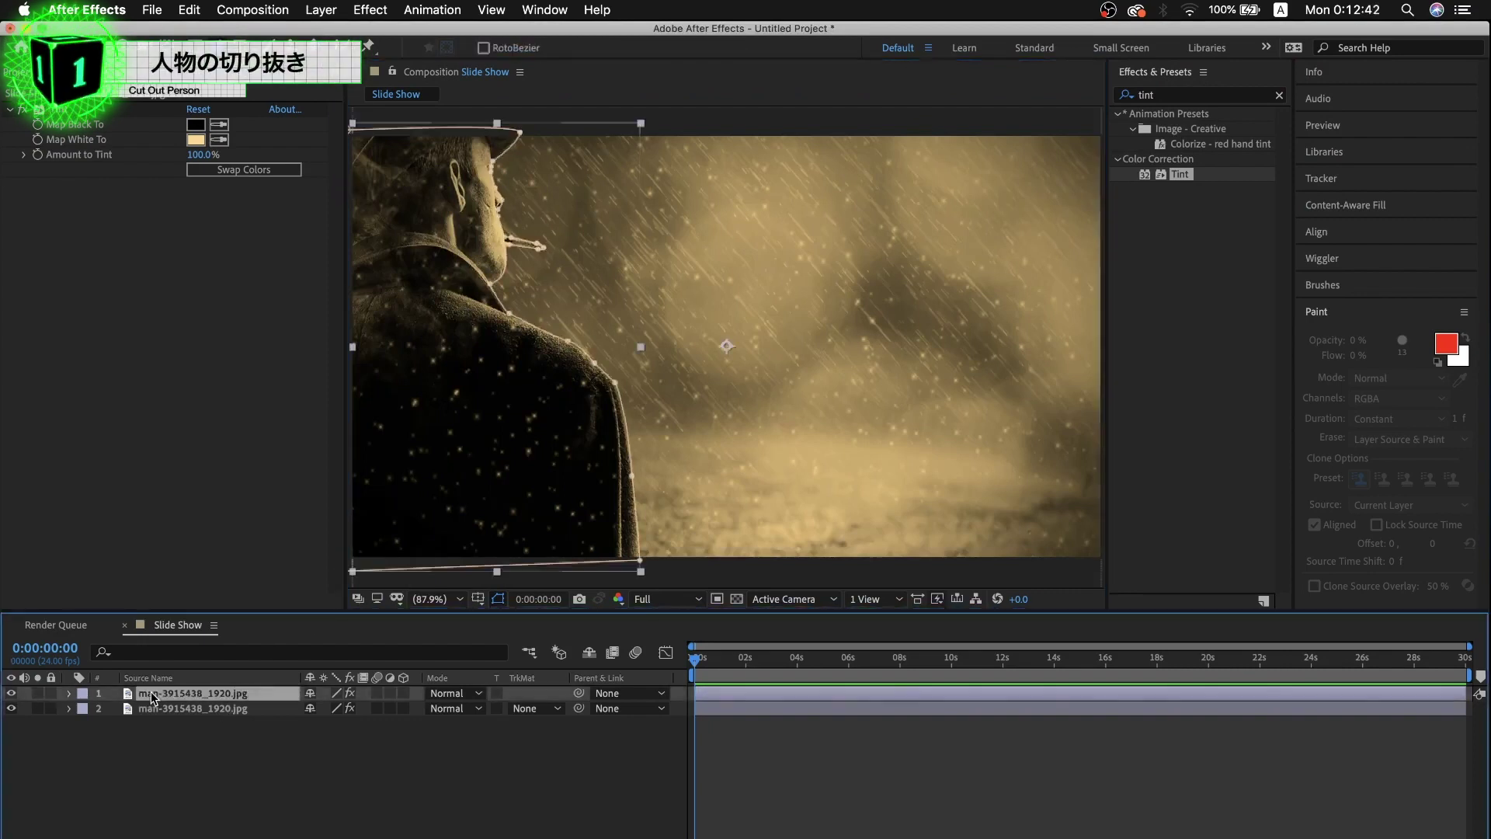
key("m")
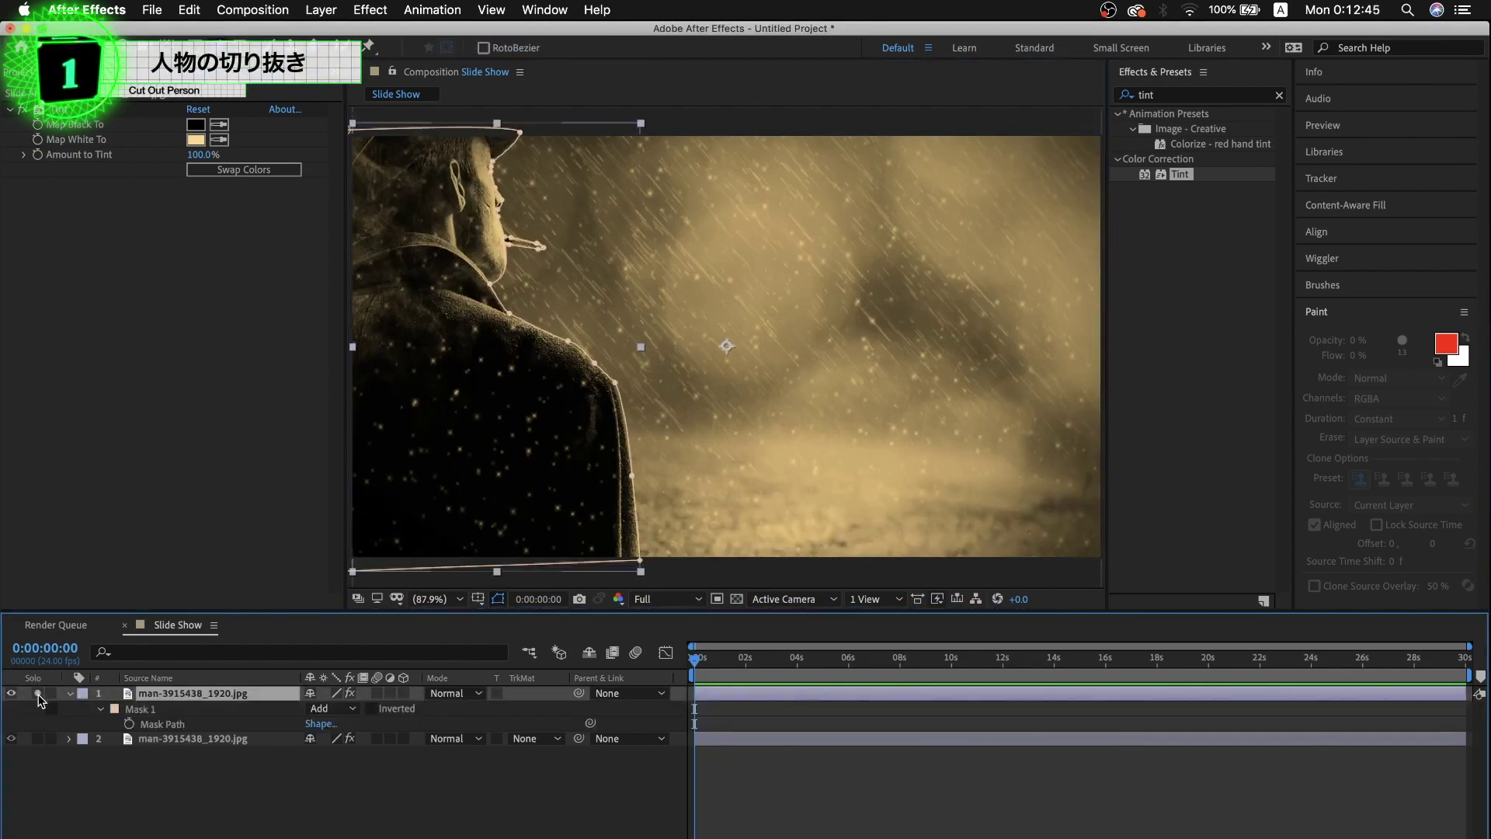
left_click(37, 693)
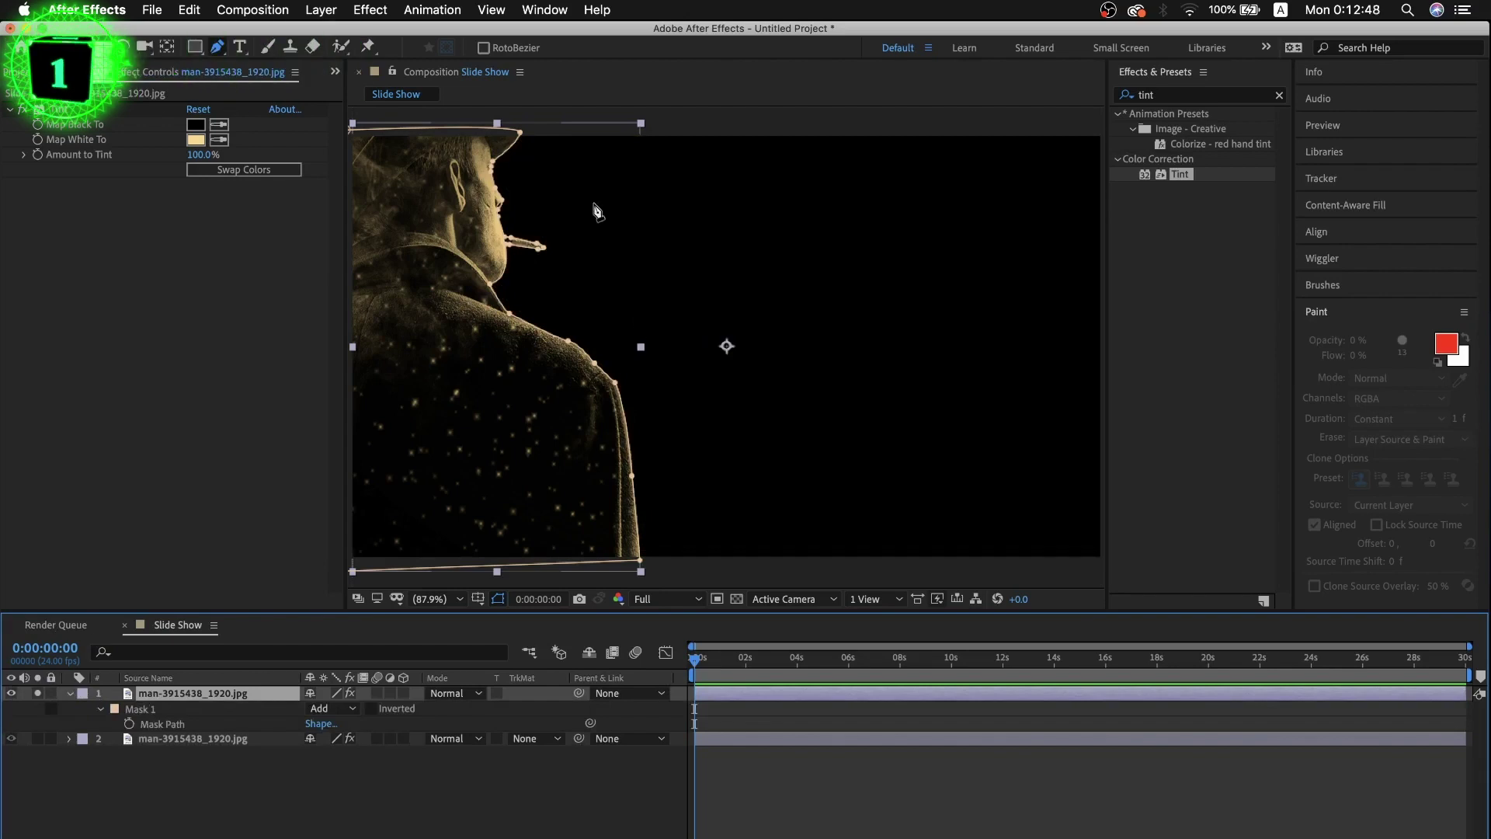
left_click(37, 693)
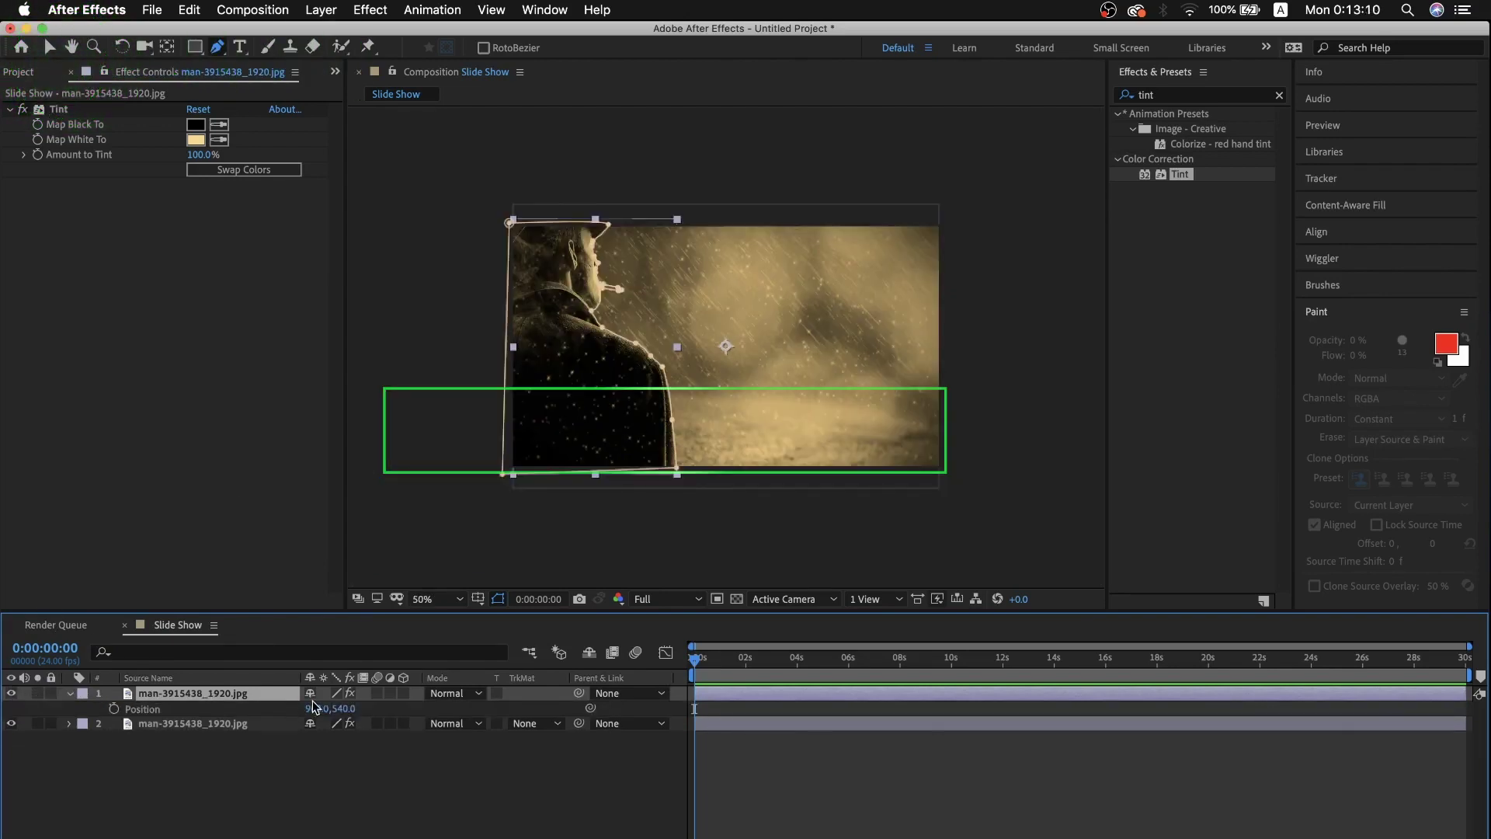
Reposition the cut-out man and set its Scale to 120%
left_click_drag(314, 707, 186, 707)
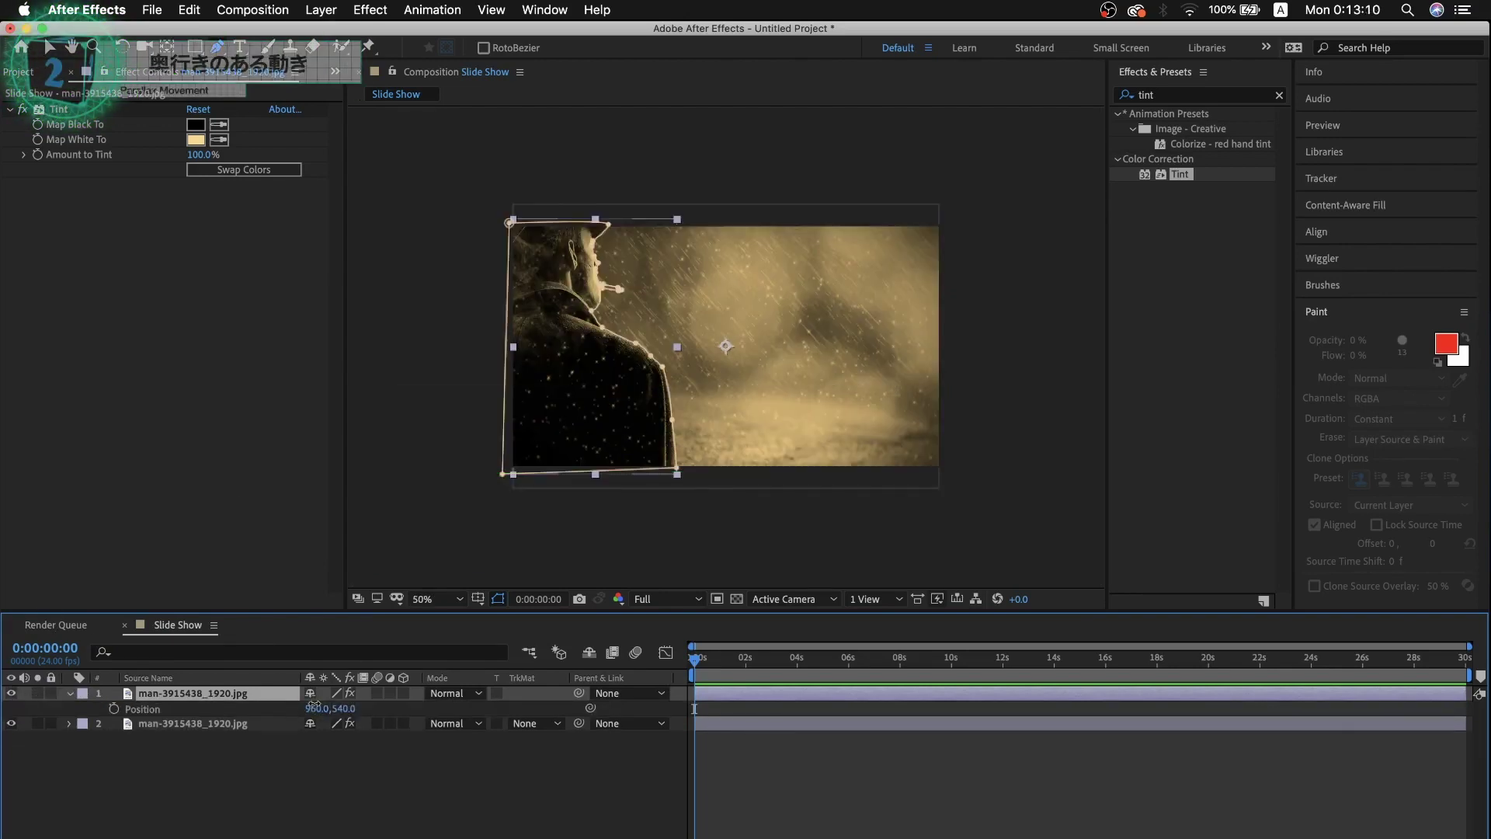
left_click_drag(451, 299, 466, 299)
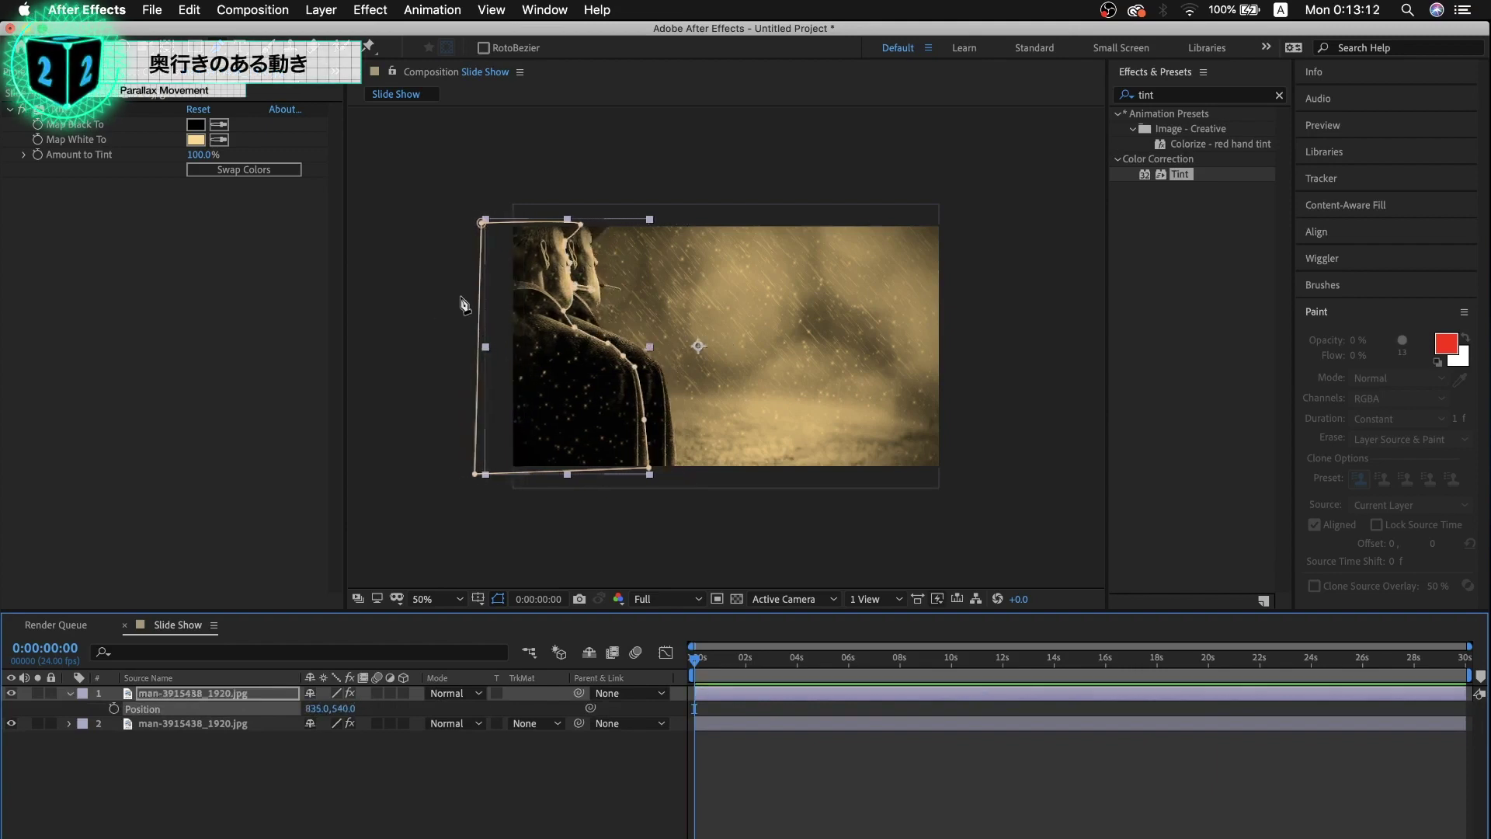
scroll(614, 276, "up", 2)
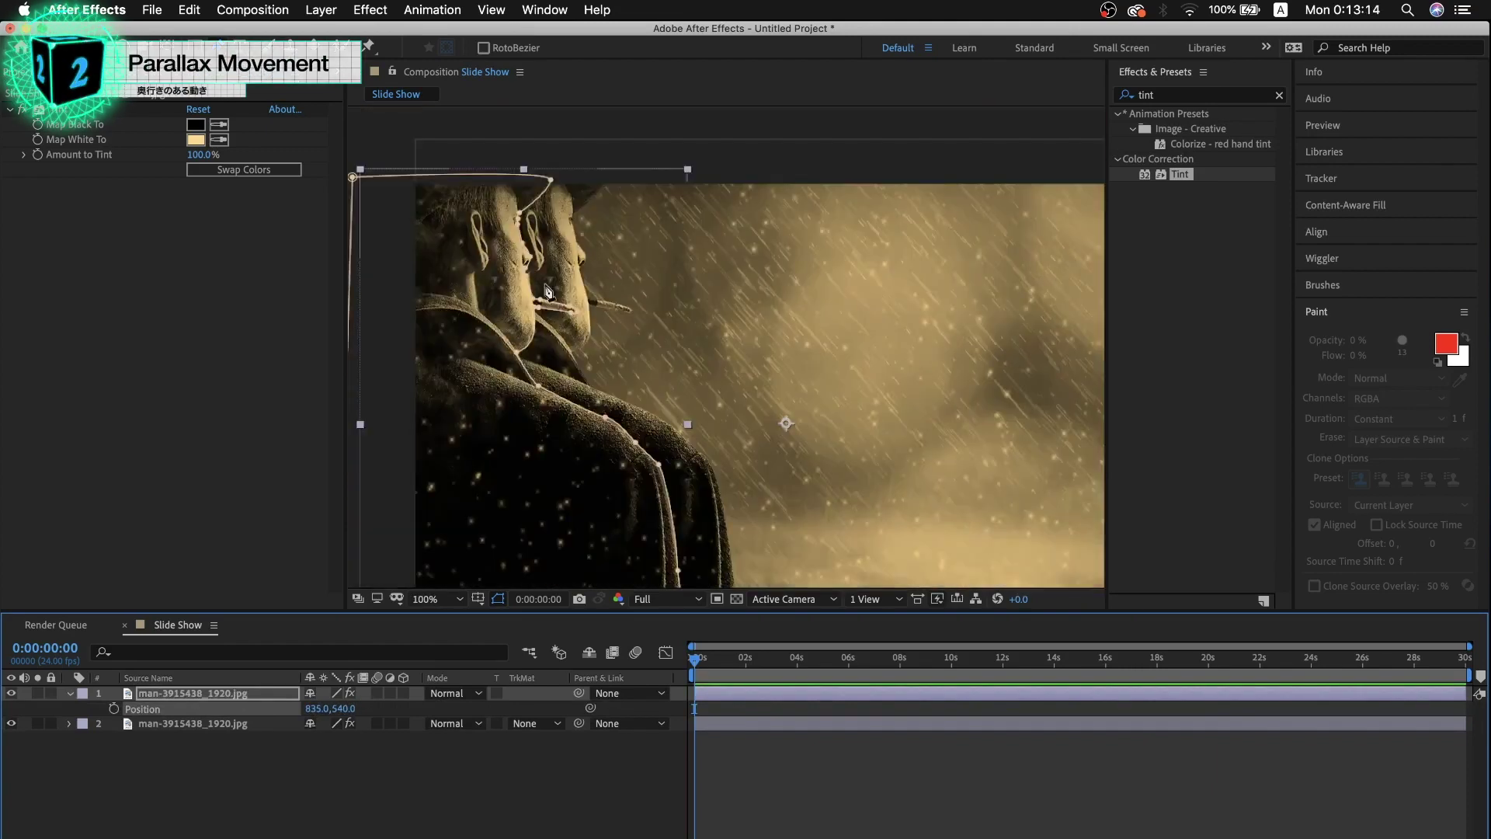
left_click(416, 777)
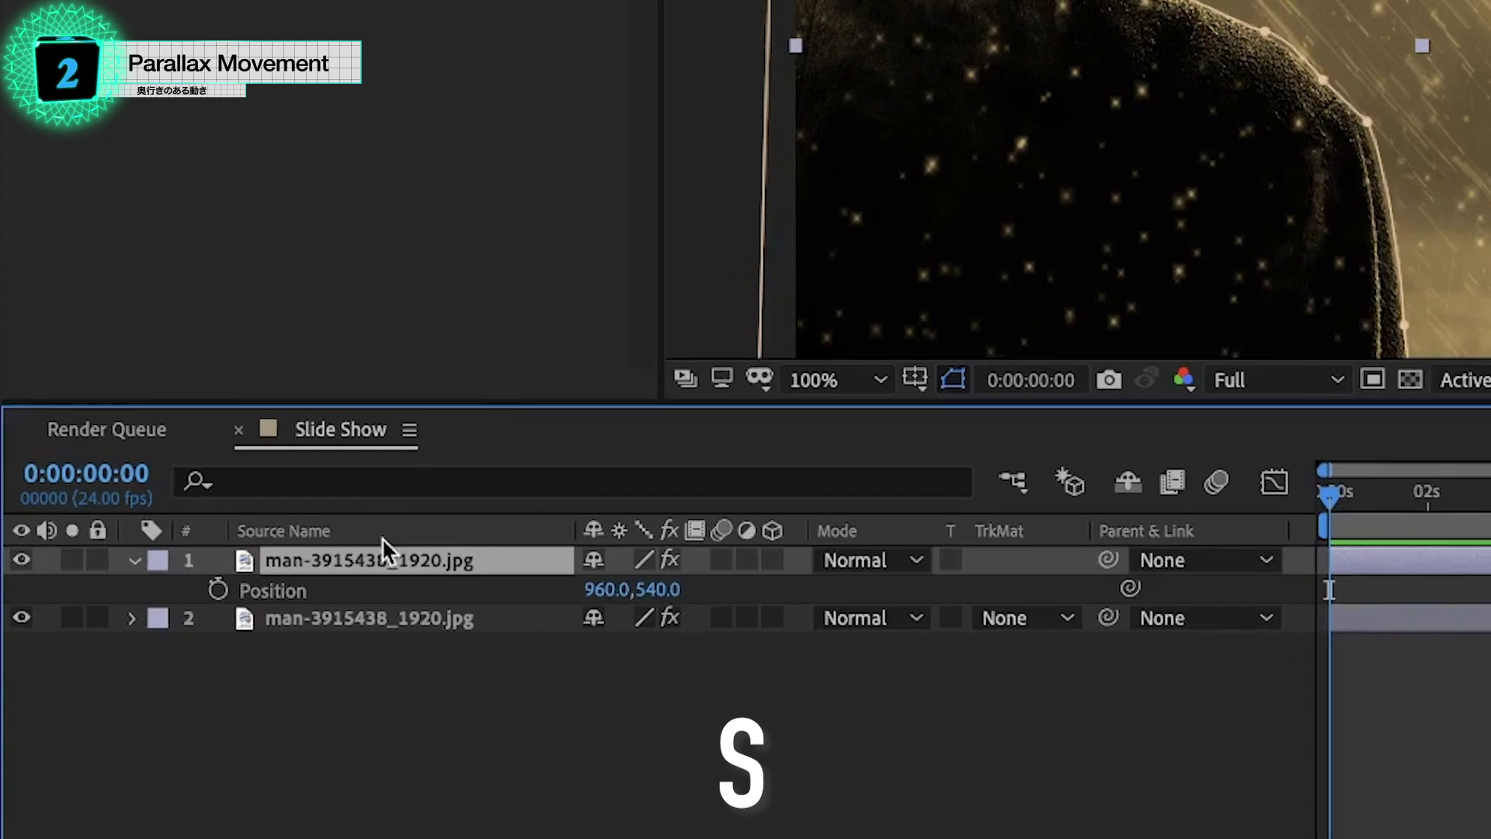
key("s")
left_click(688, 578)
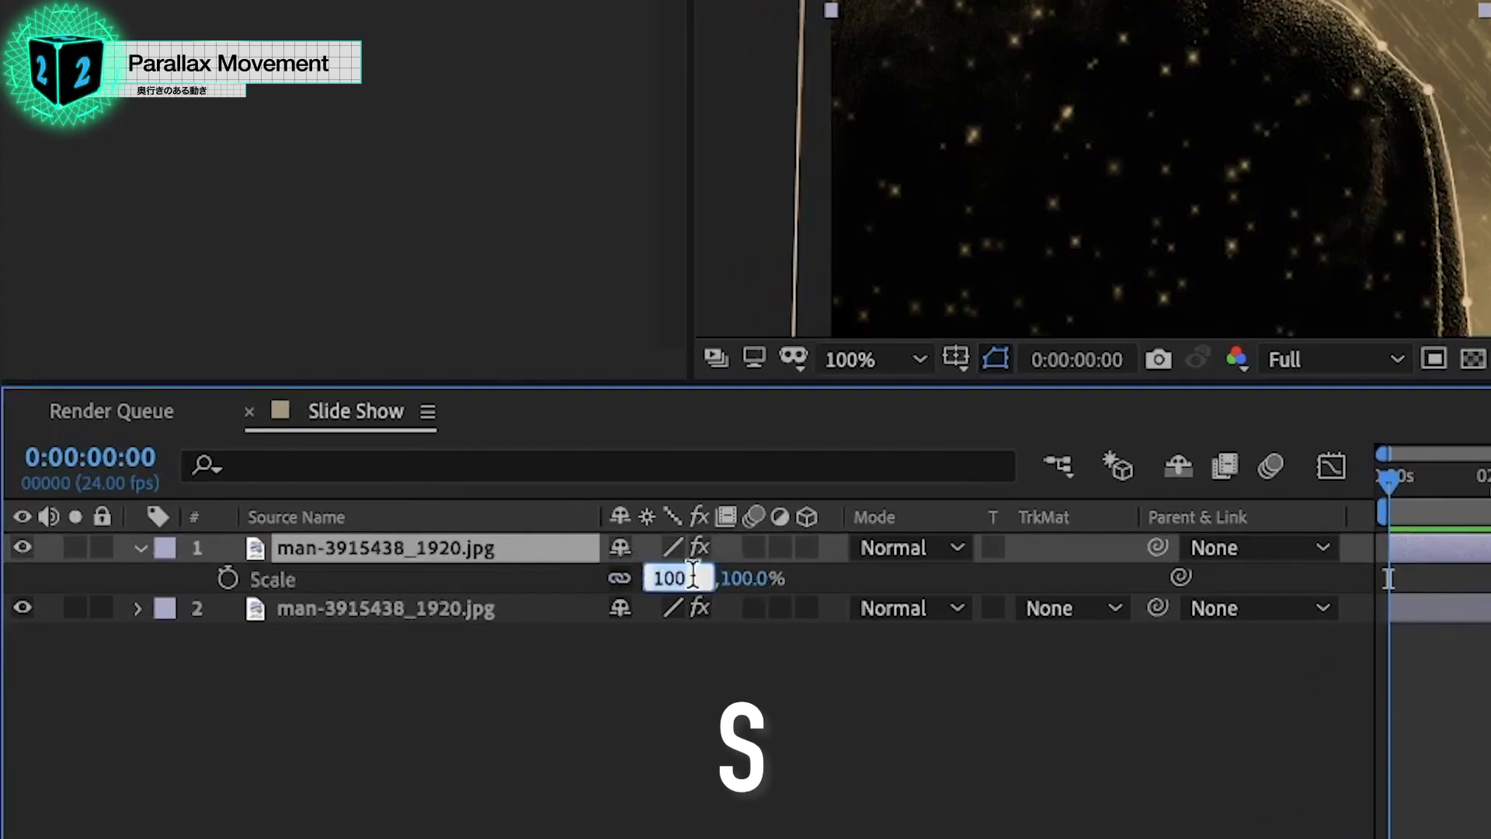
type("120")
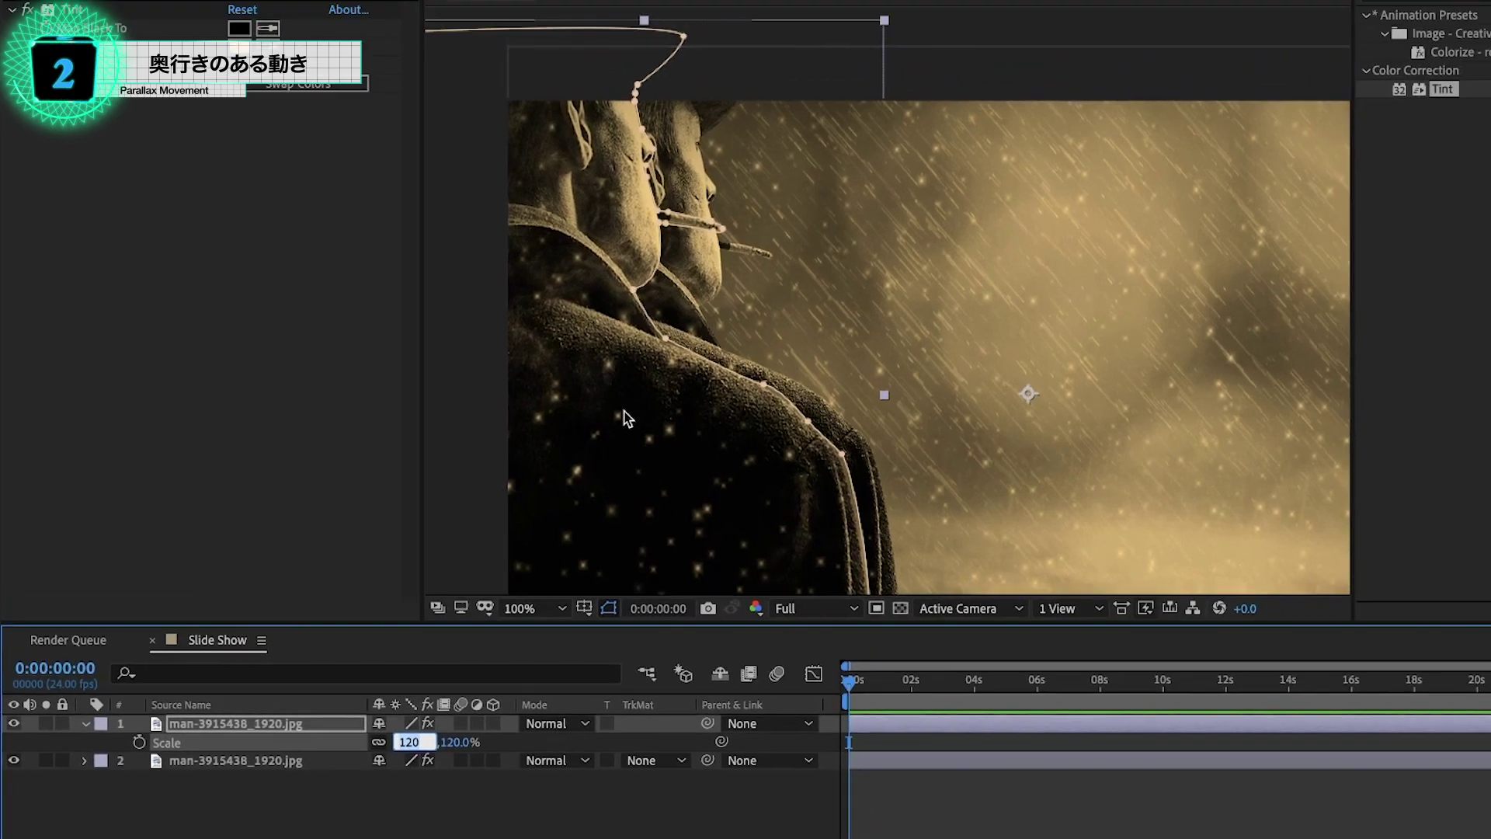
key("Return")
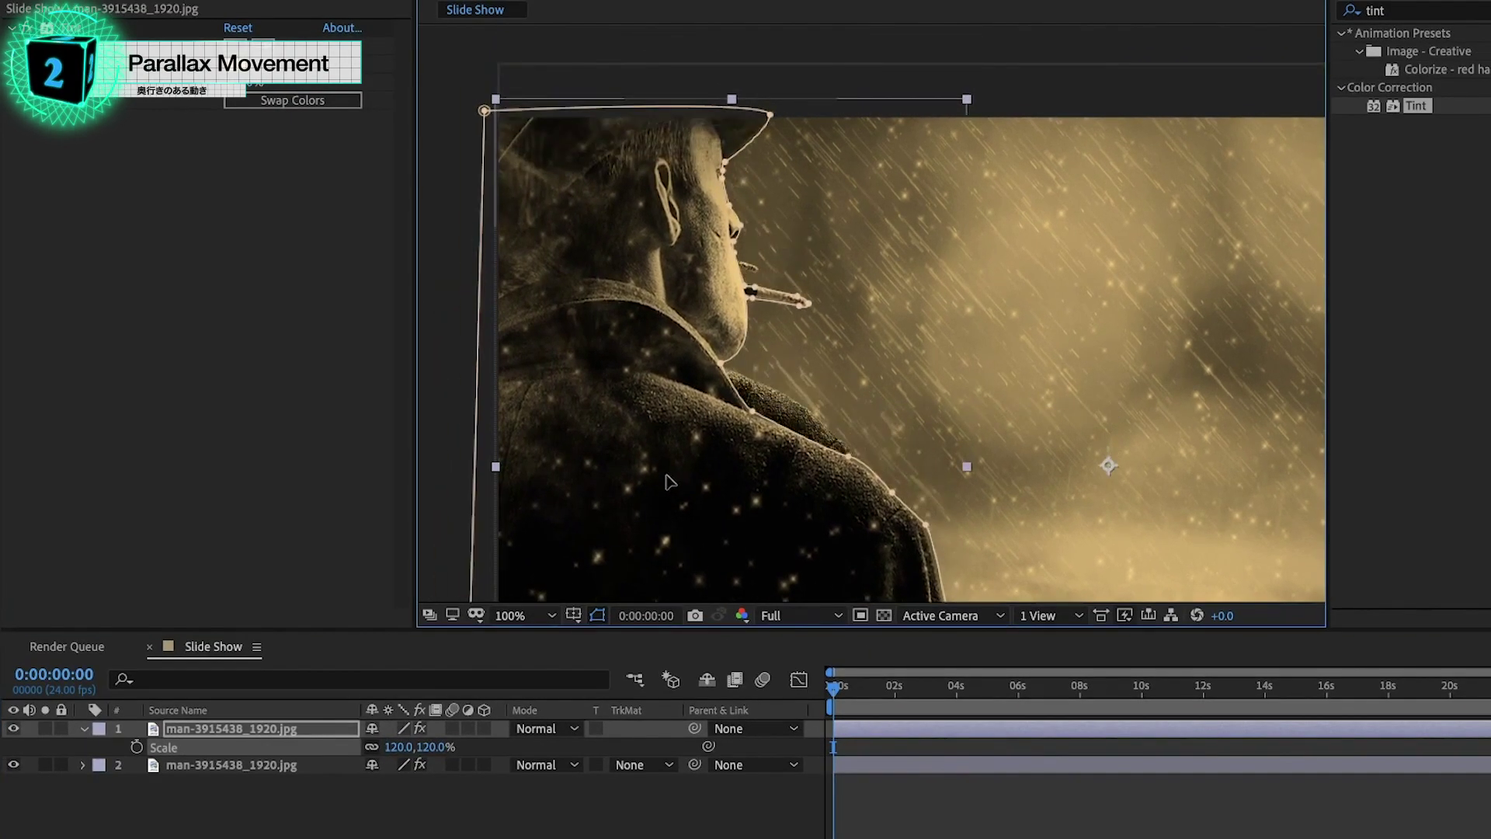
Nudge the man lower, scale the background copy to 110%, and select both layers
key("comma")
key("comma")
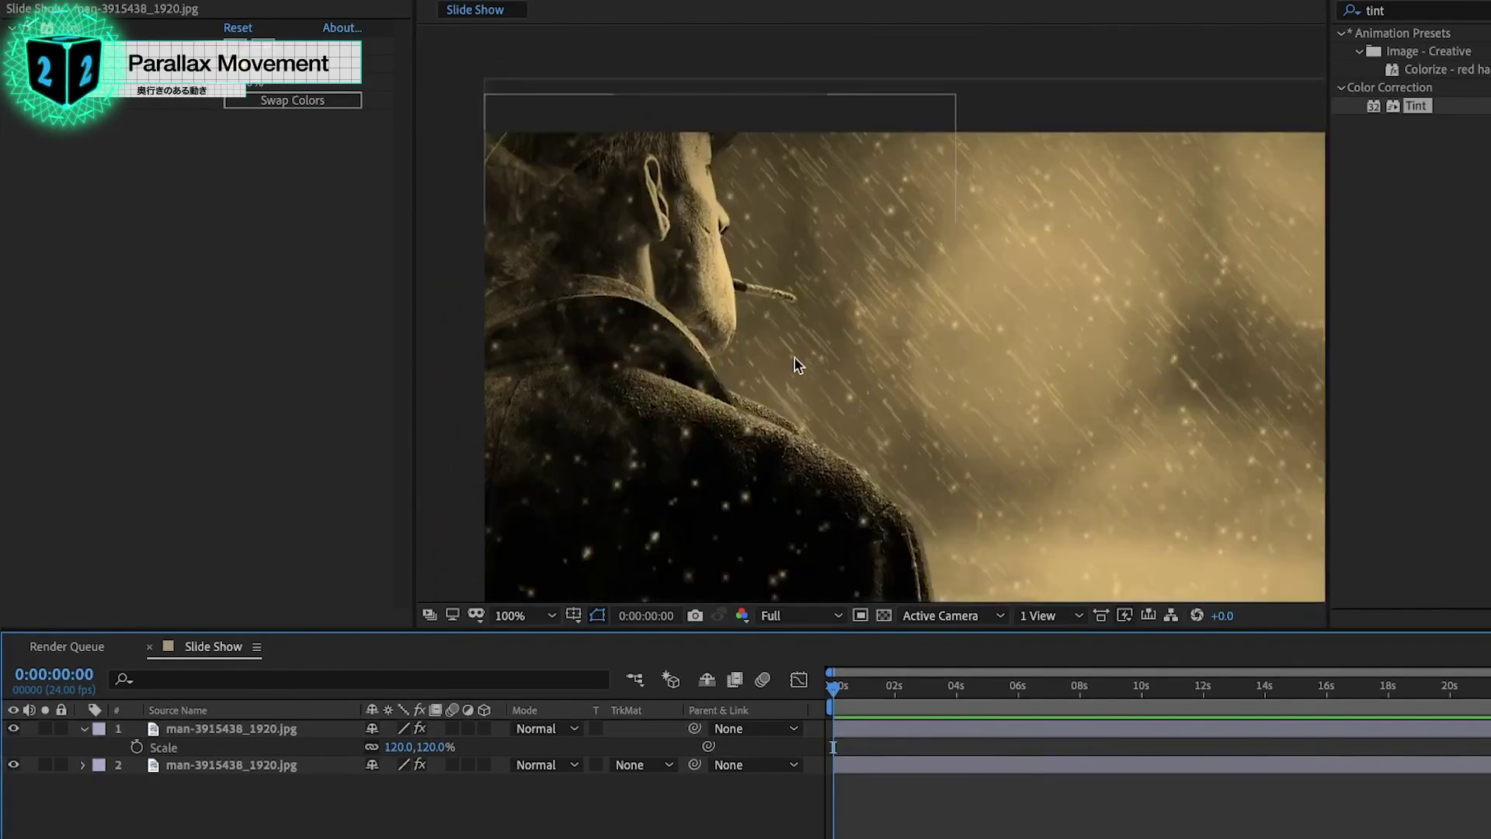
left_click_drag(885, 332, 883, 360)
left_click(290, 767)
key("s")
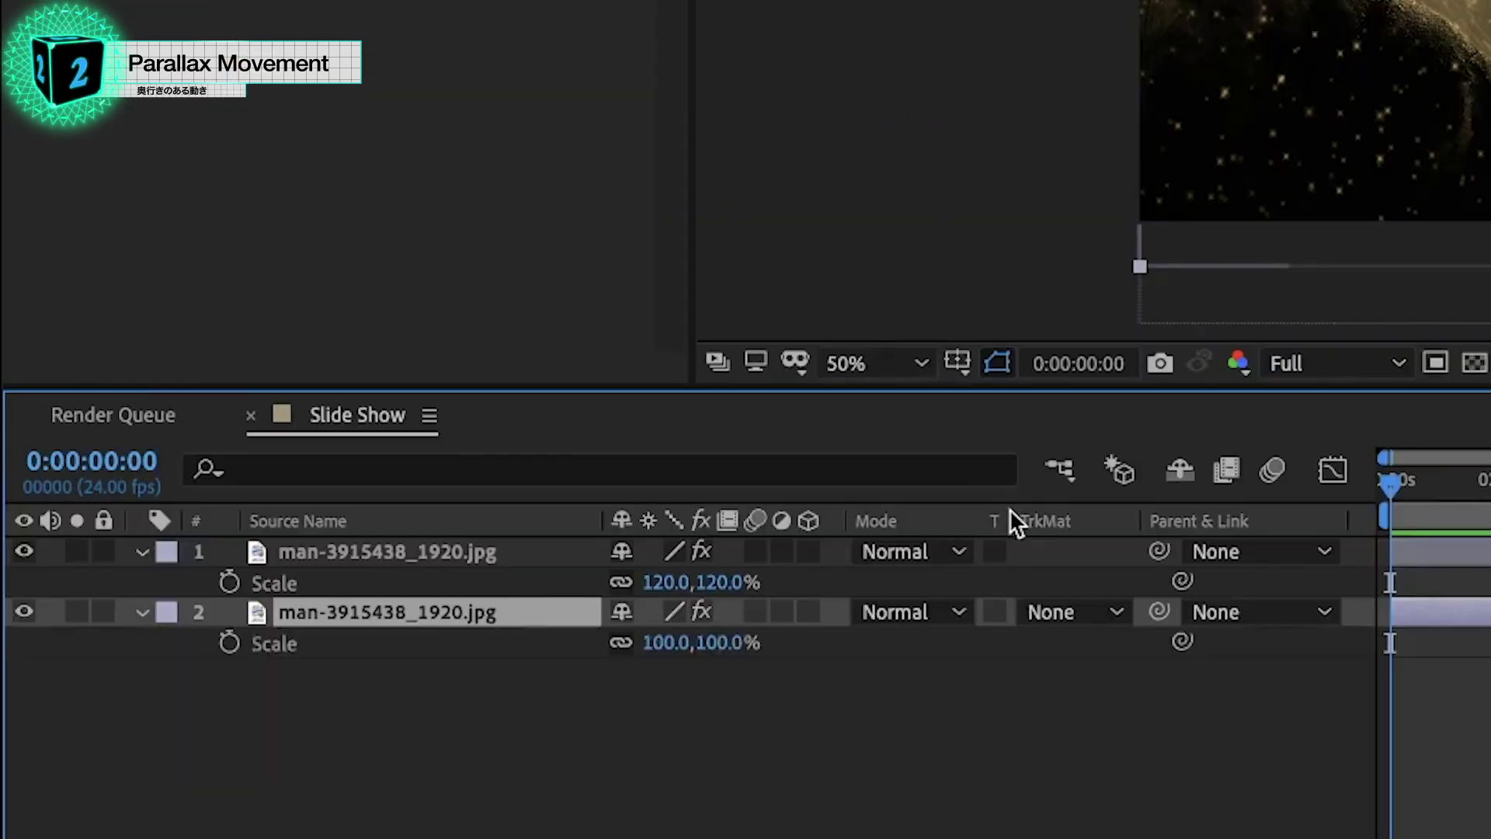
type("110")
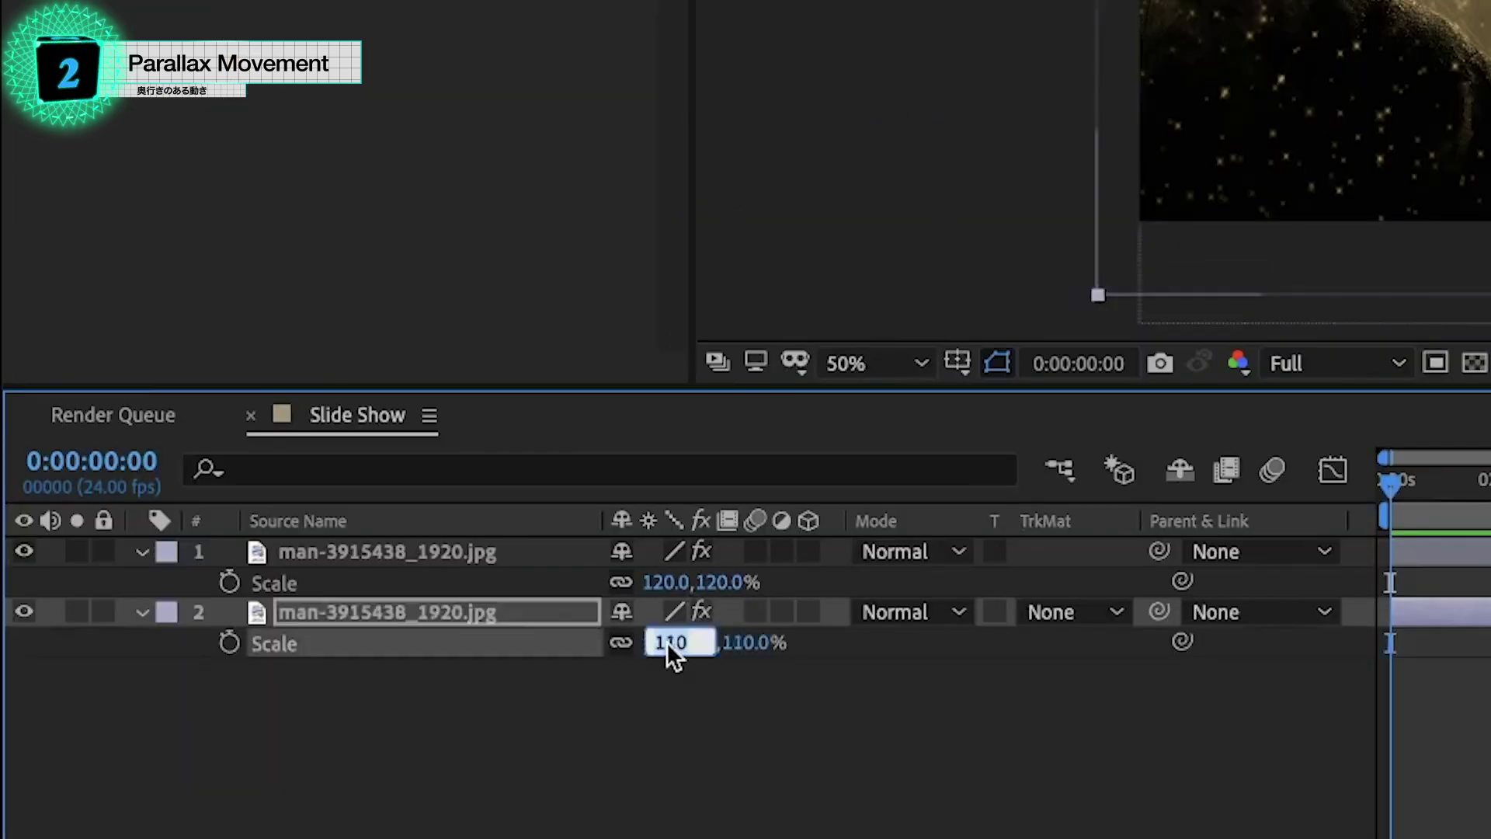
left_click_drag(1079, 474, 1073, 480)
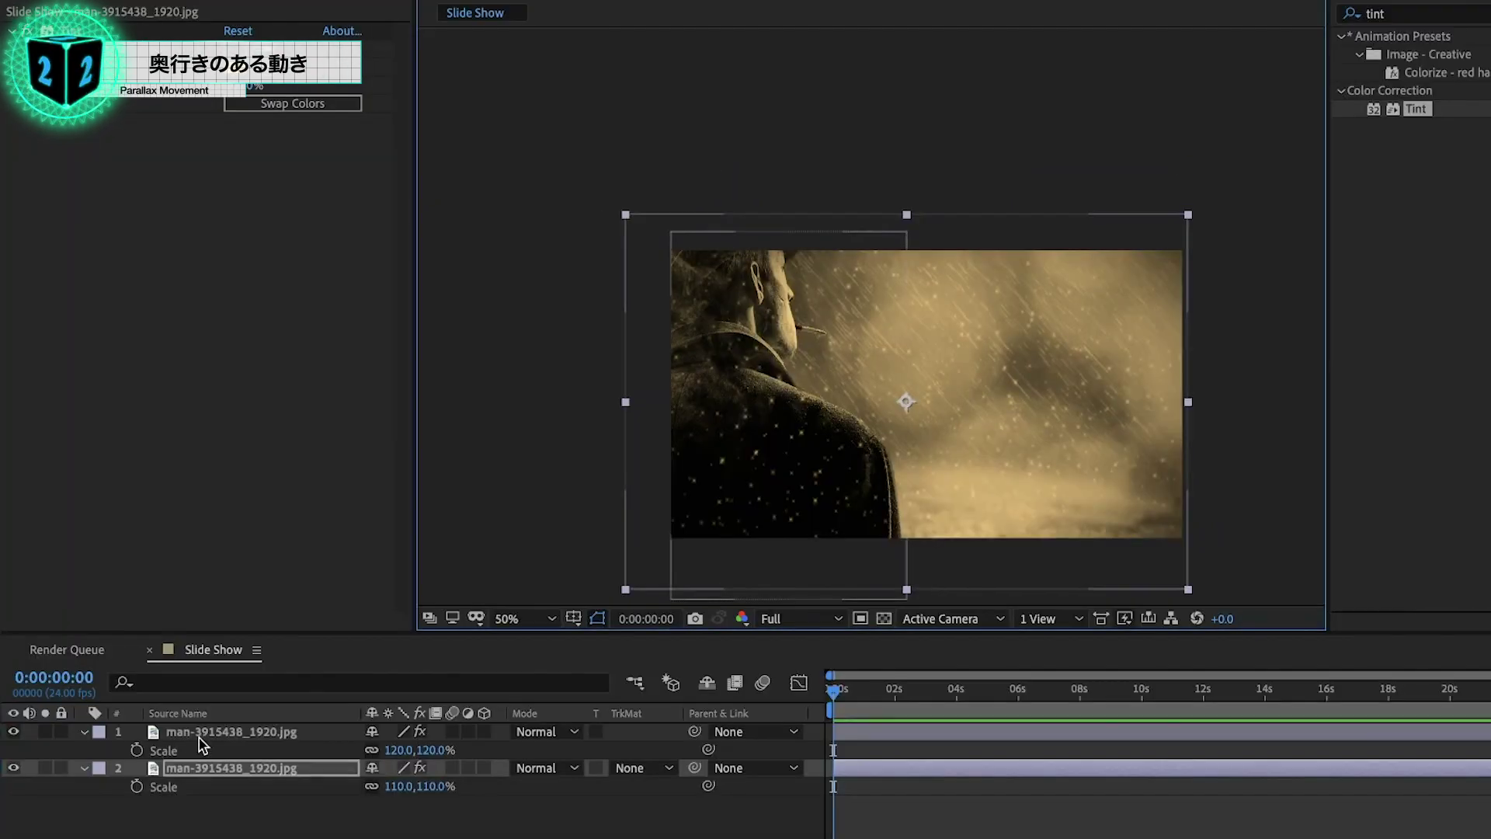
left_click(199, 736)
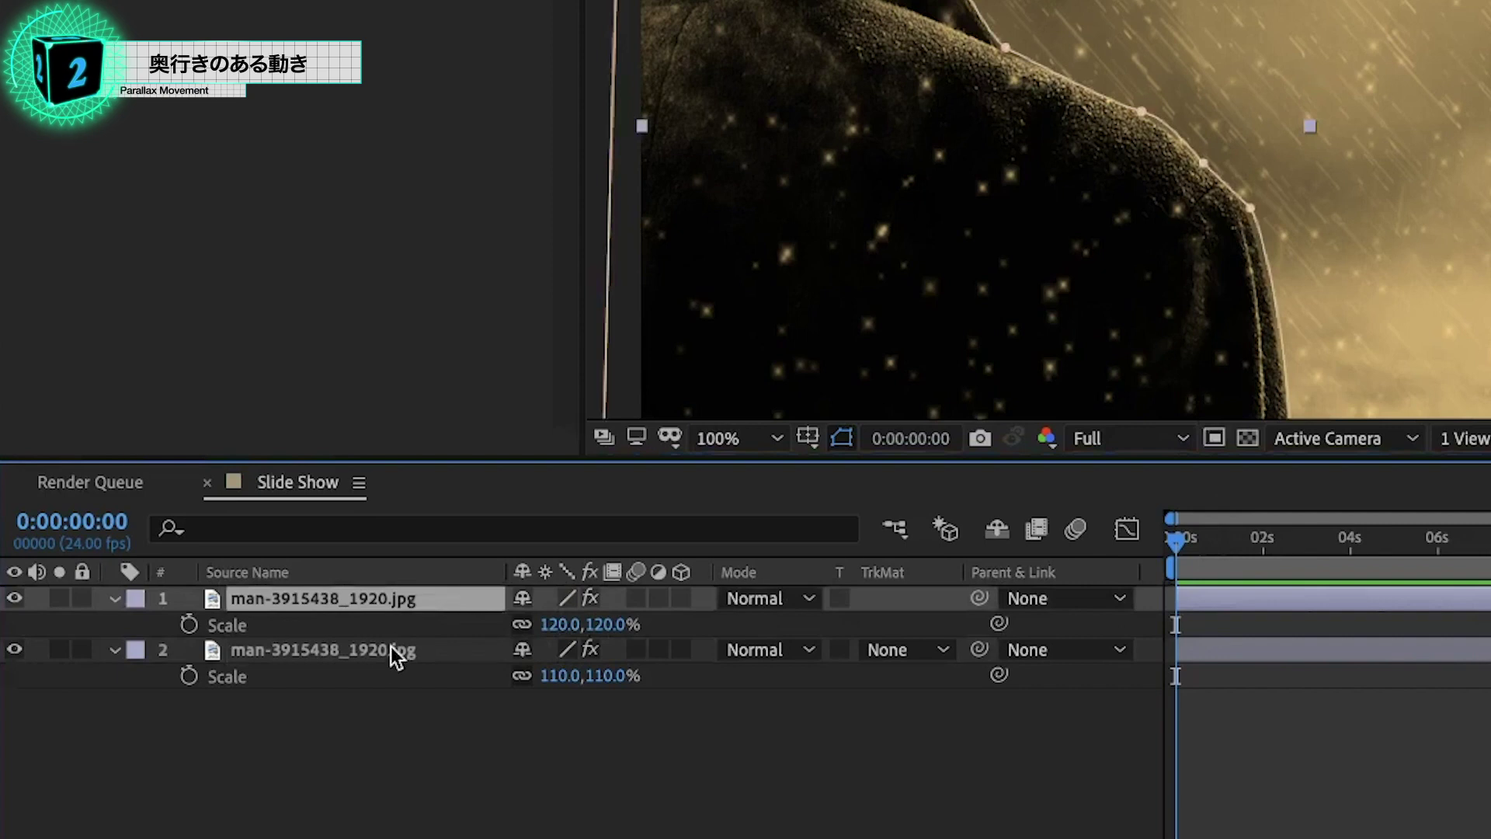
left_click(280, 767, "shift")
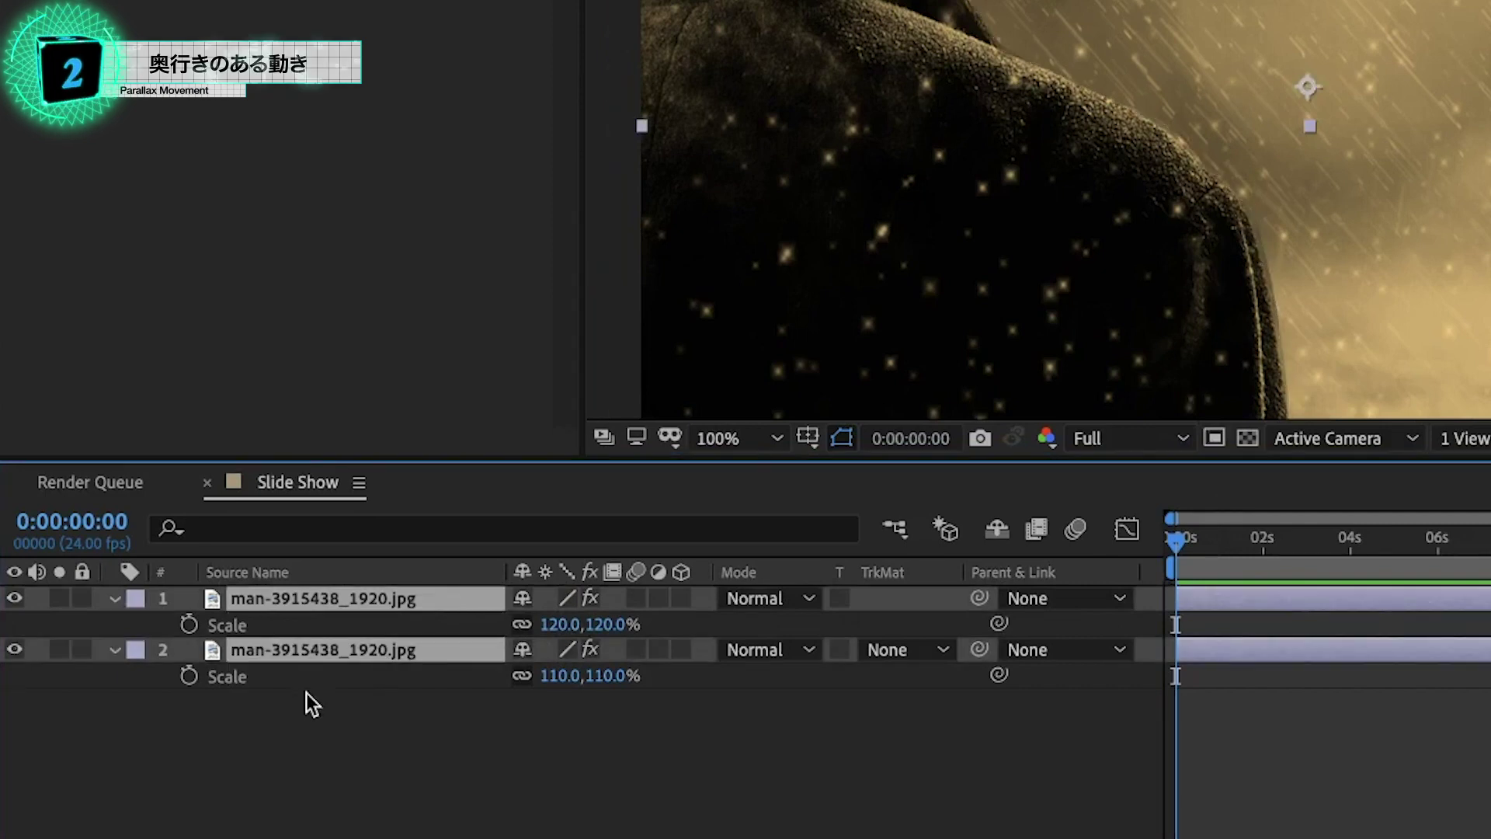
Start Scale keyframes at 0:00, move to about 11 s, and set the man's anchor on him
left_click(187, 628)
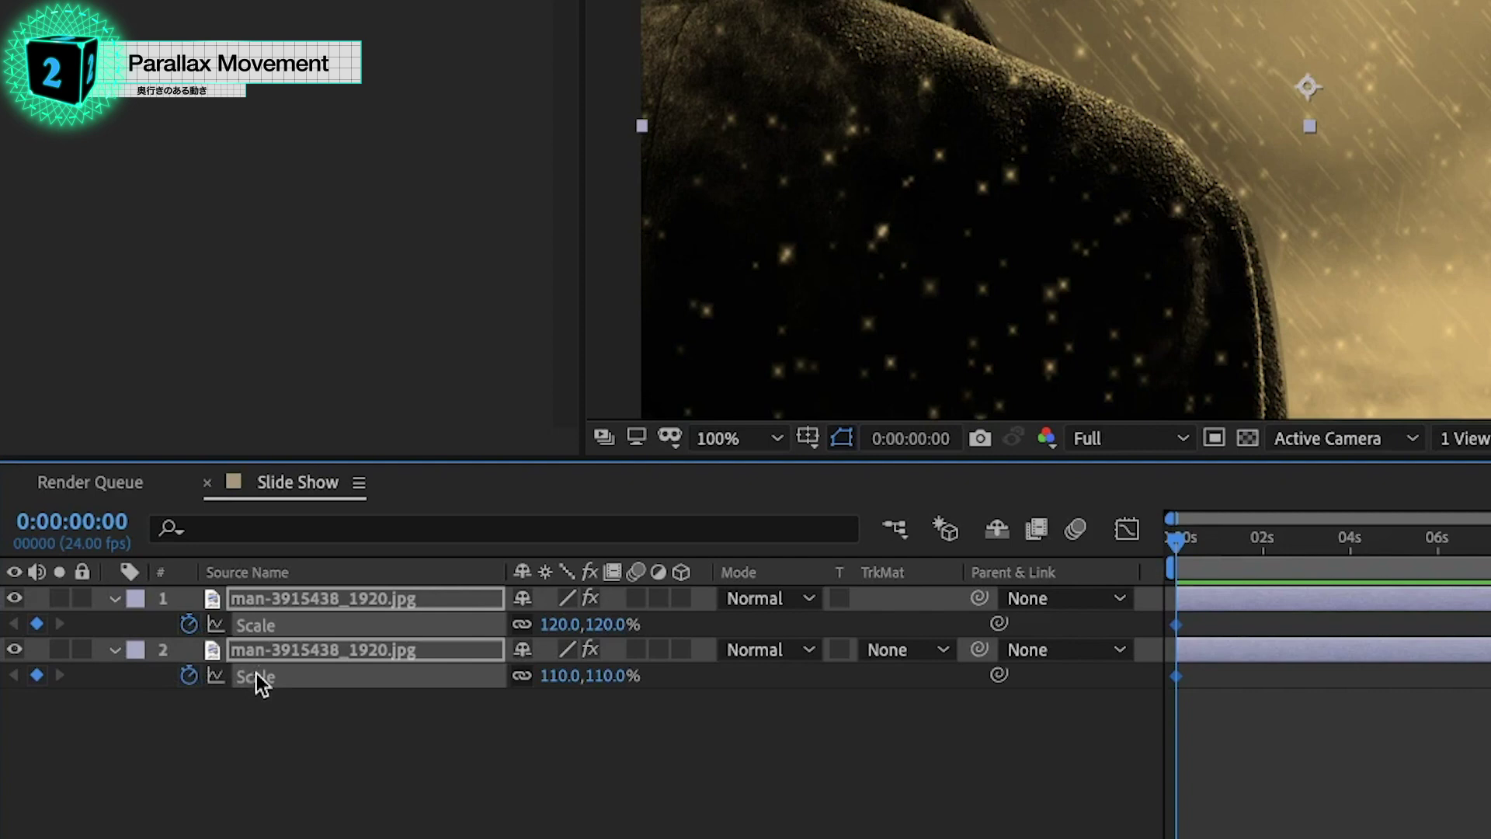
mouse_move(1046, 548)
left_mouse_down()
mouse_move(873, 552)
mouse_move(909, 556)
left_mouse_up()
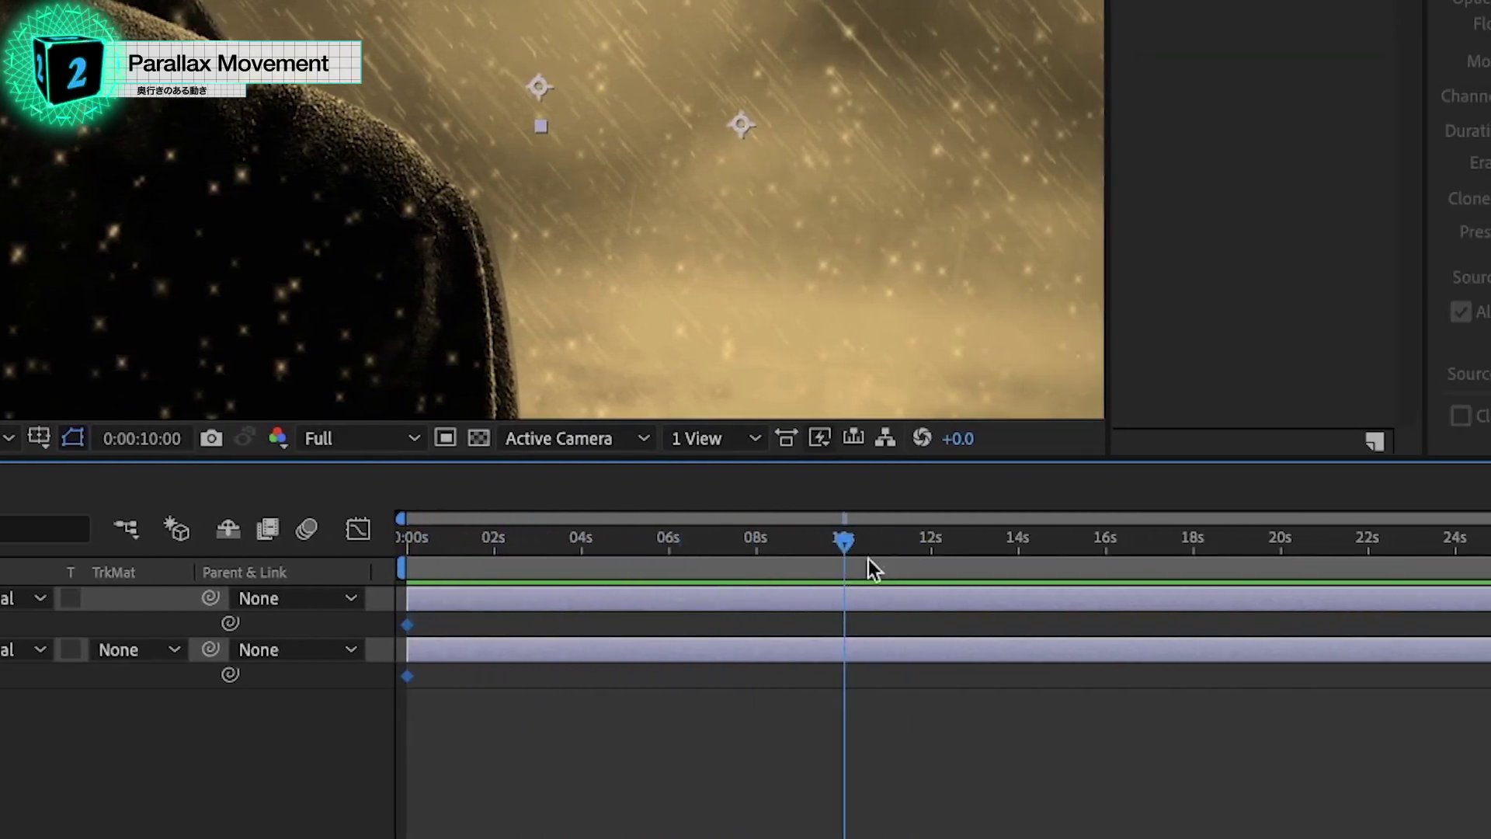
left_click_drag(849, 542, 893, 540)
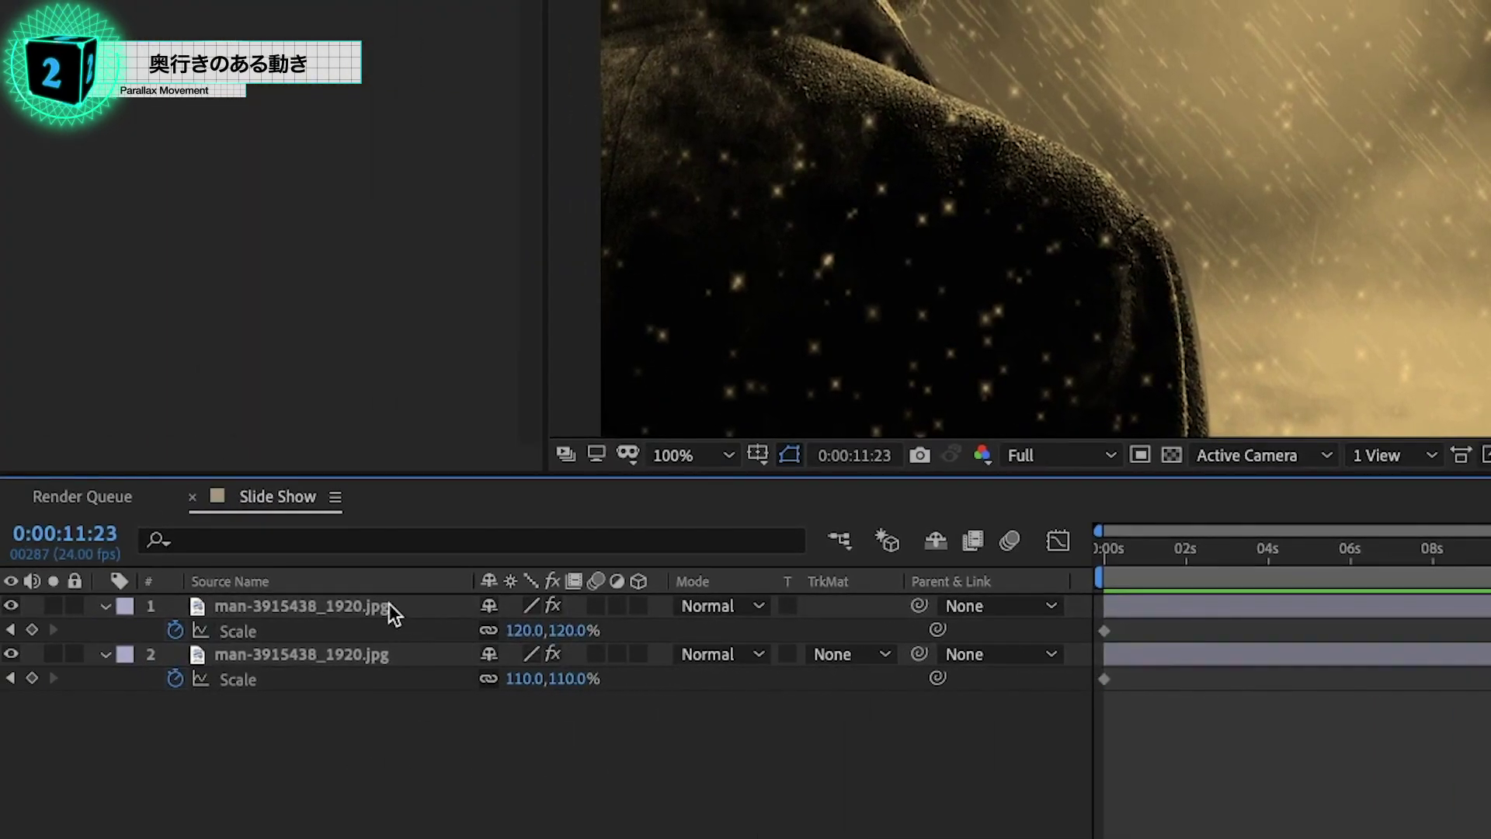
left_click(386, 607)
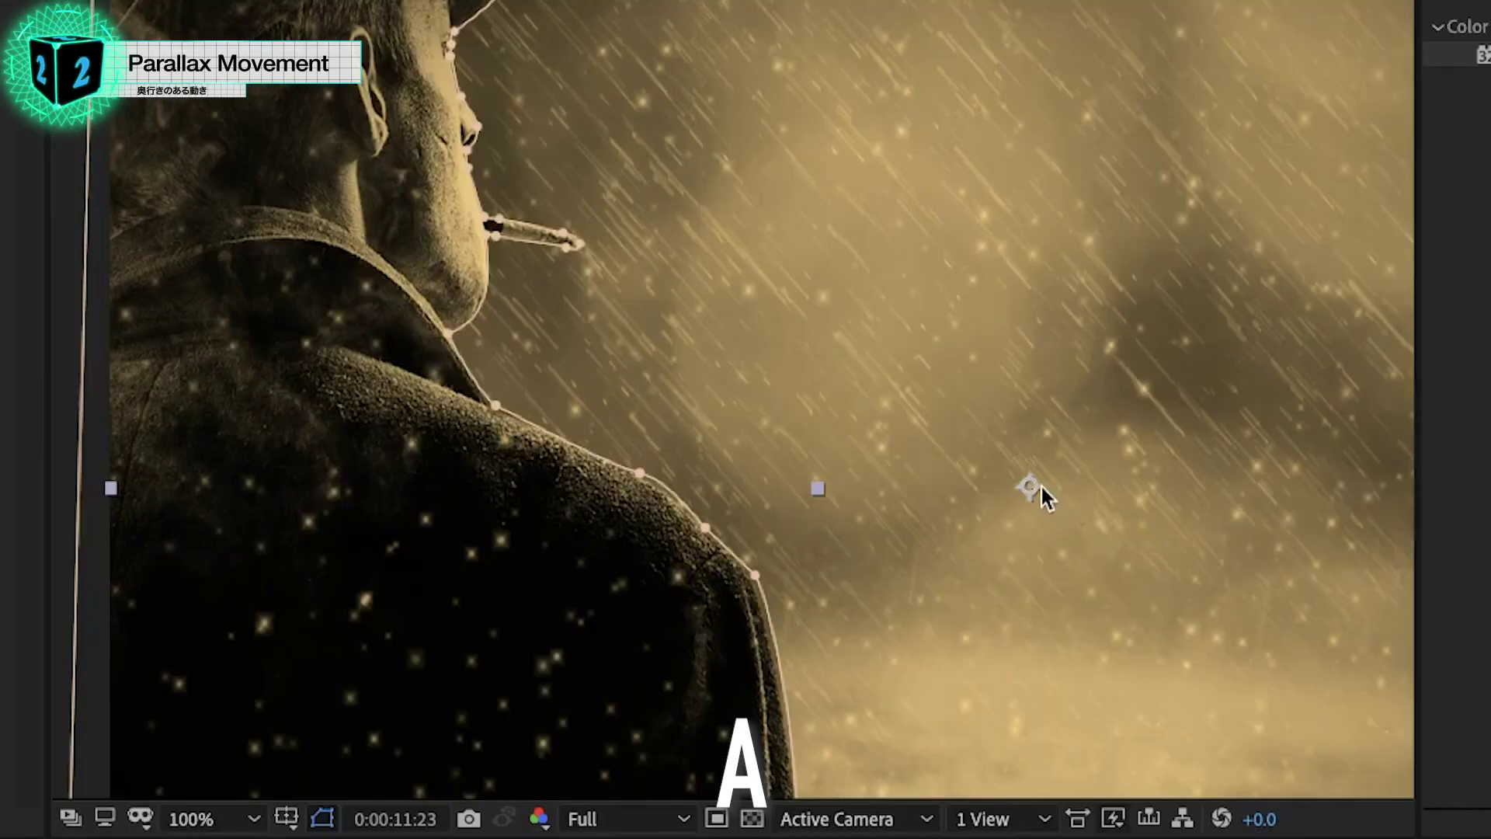
left_click_drag(1034, 485, 484, 370)
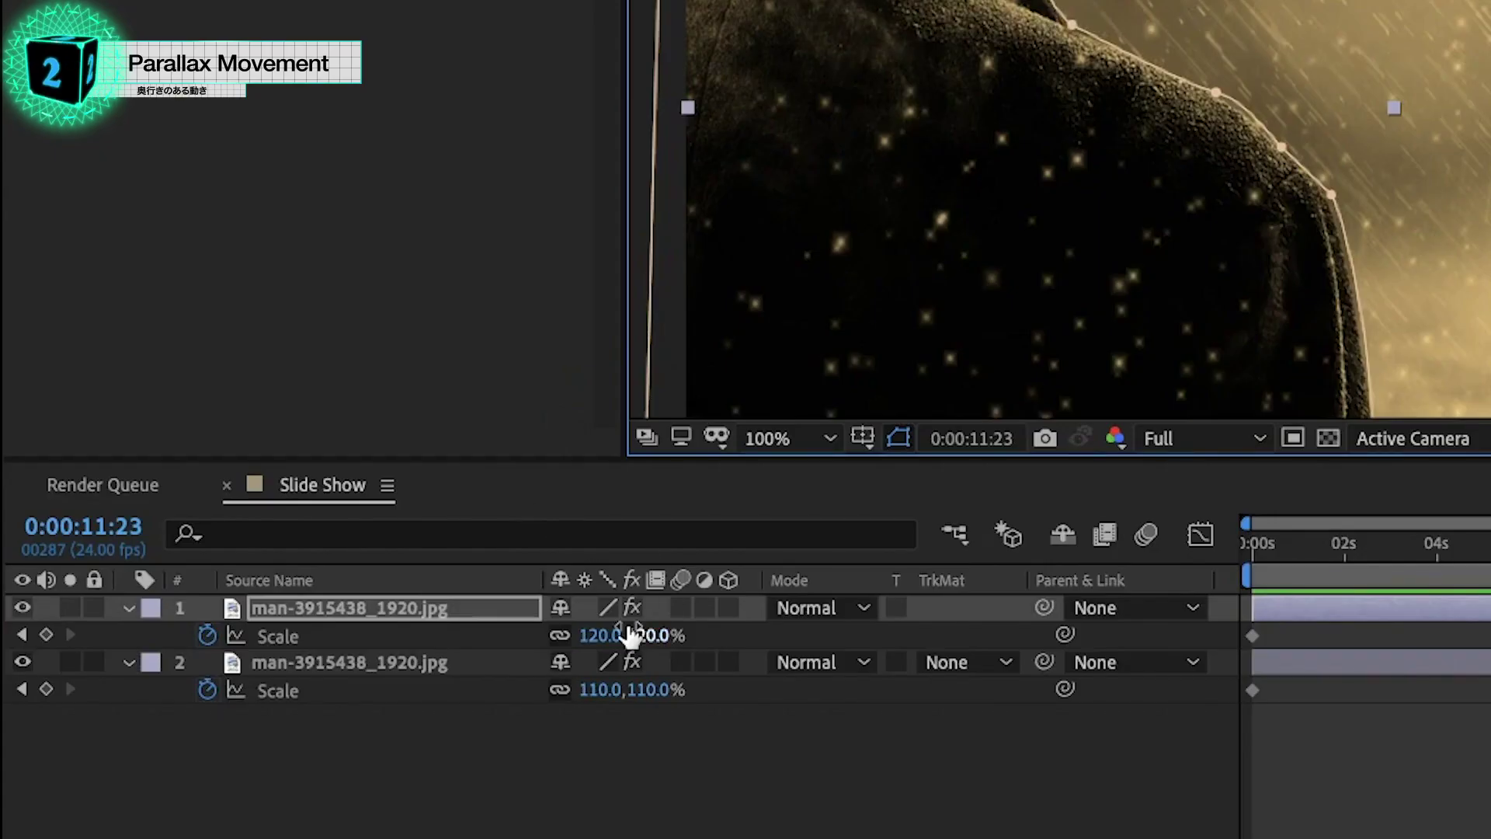
Set the man layer's ending Scale keyframe to 128%
left_click(598, 635)
type("128")
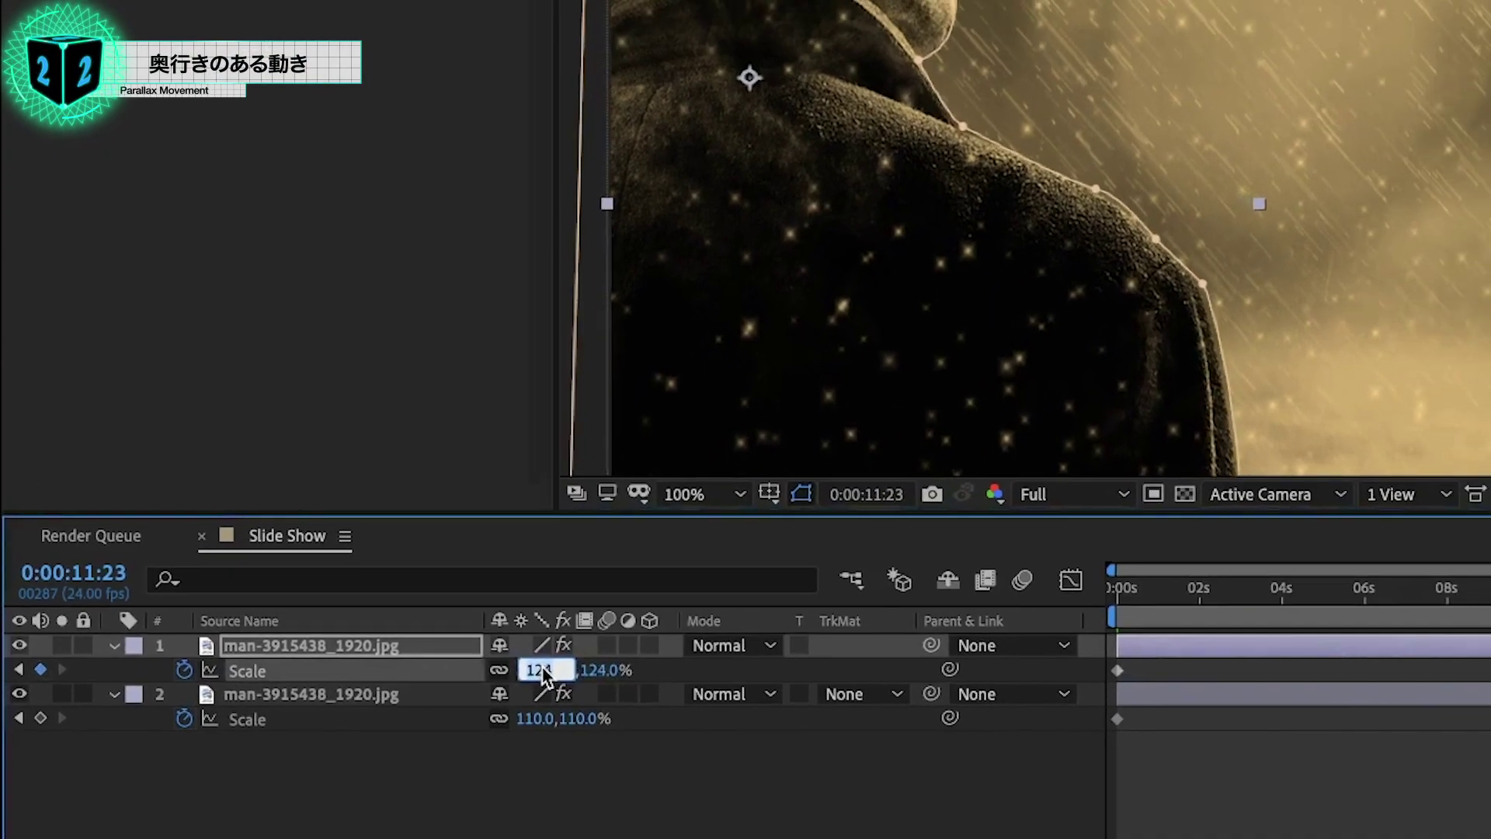
key("Return")
key("Down")
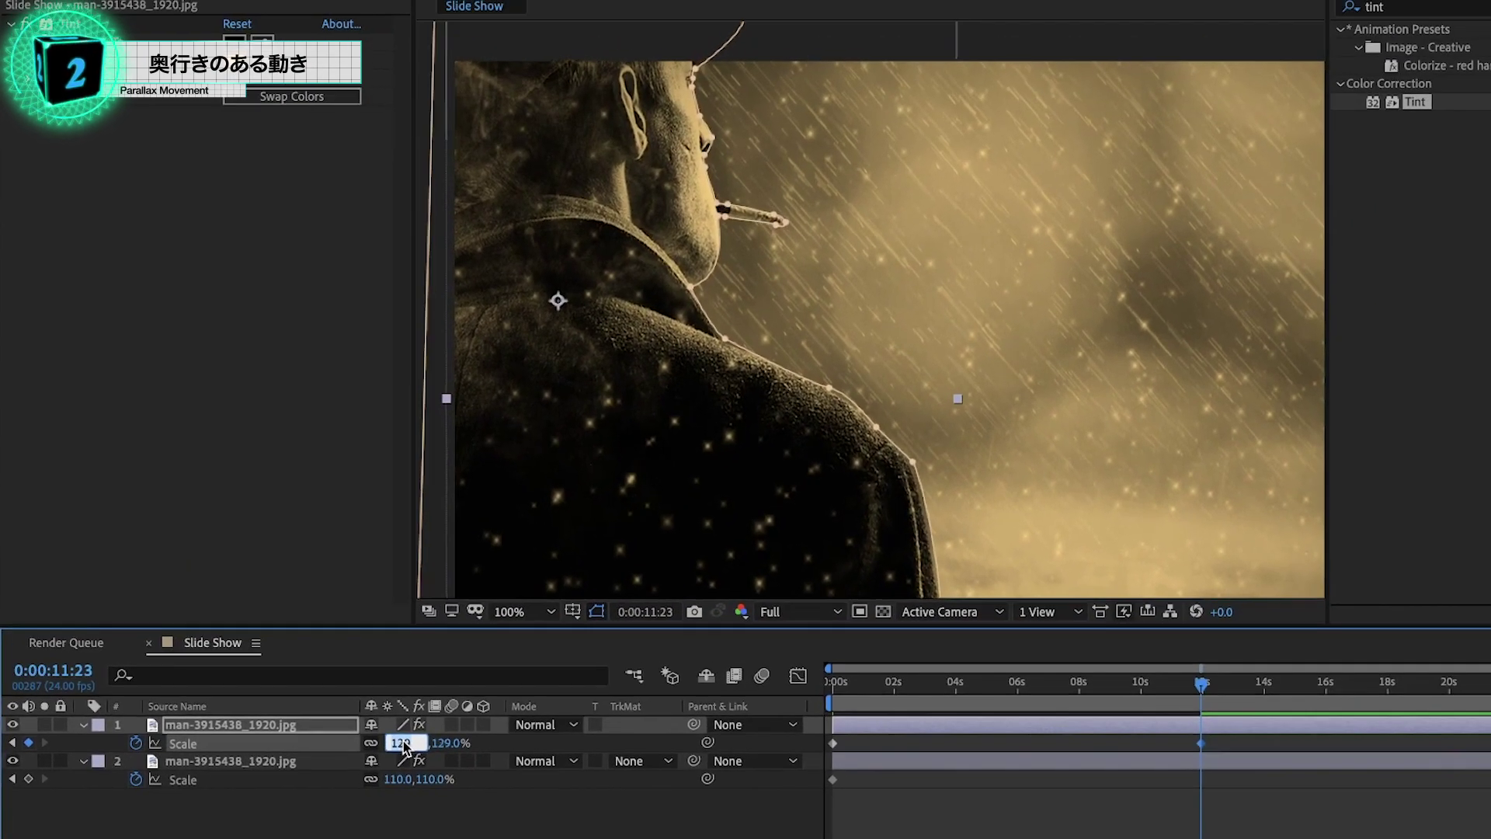
key("Down")
key("Down")
key("Down")
key("Down")
key("Down")
key("Down")
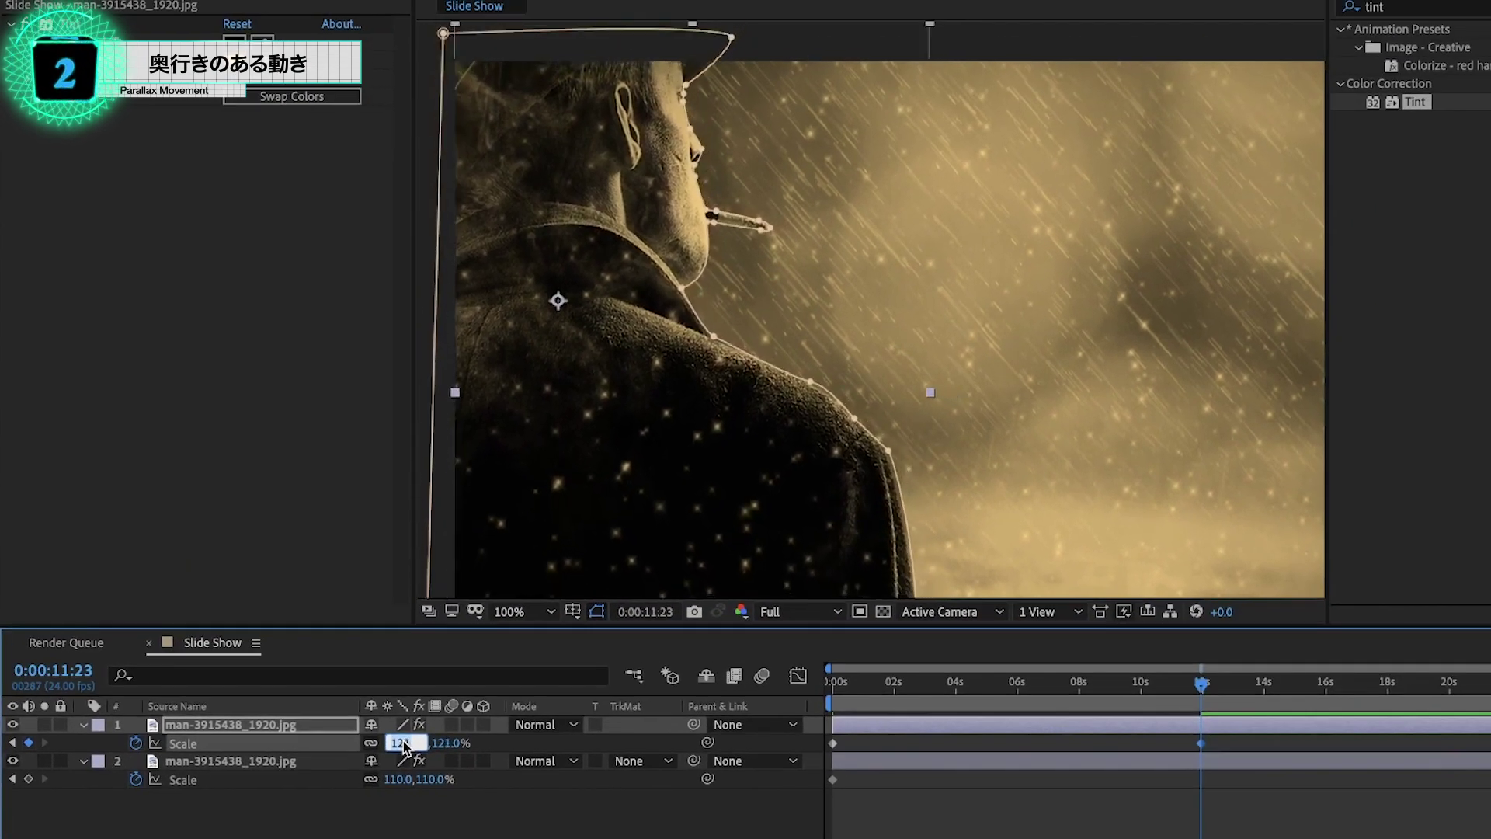
key("Down")
key("Return")
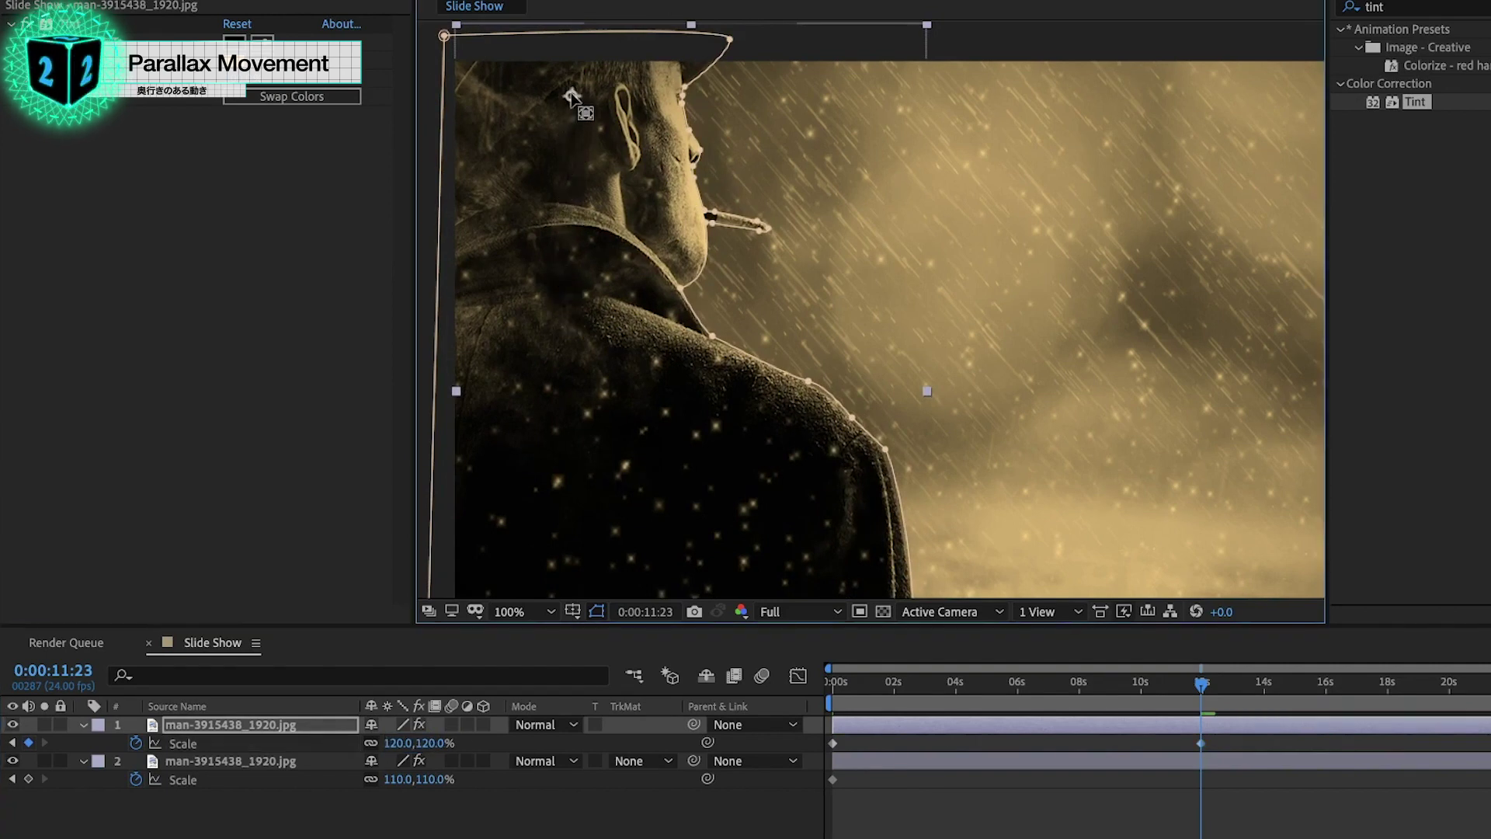
left_click(400, 743)
key("Up")
key("Up")
key("Up")
key("Up")
key("Up")
key("Up")
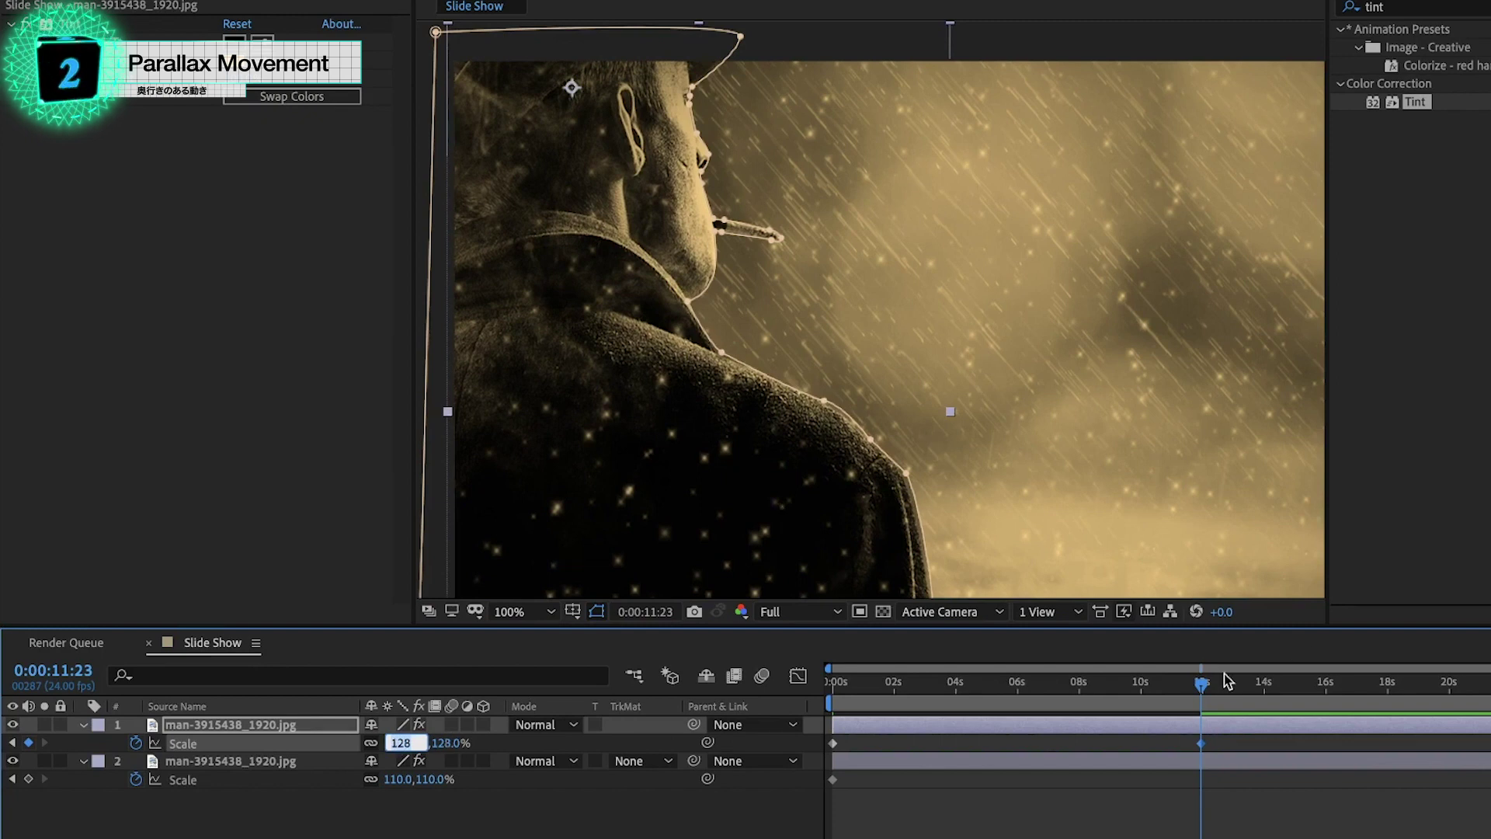
Set the background copy's ending Scale keyframe to 107%
left_click(231, 761)
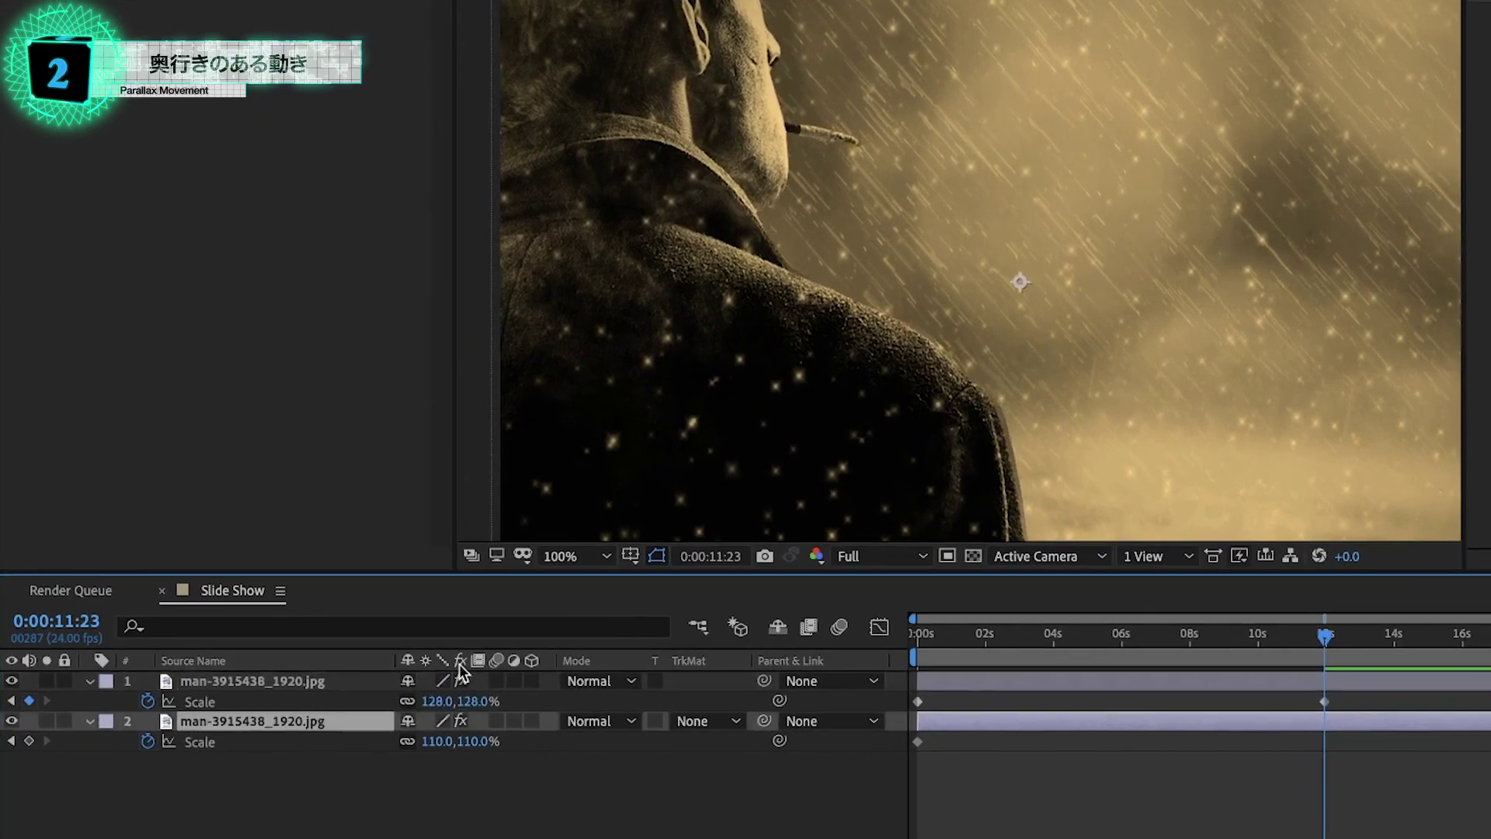
left_click(429, 742)
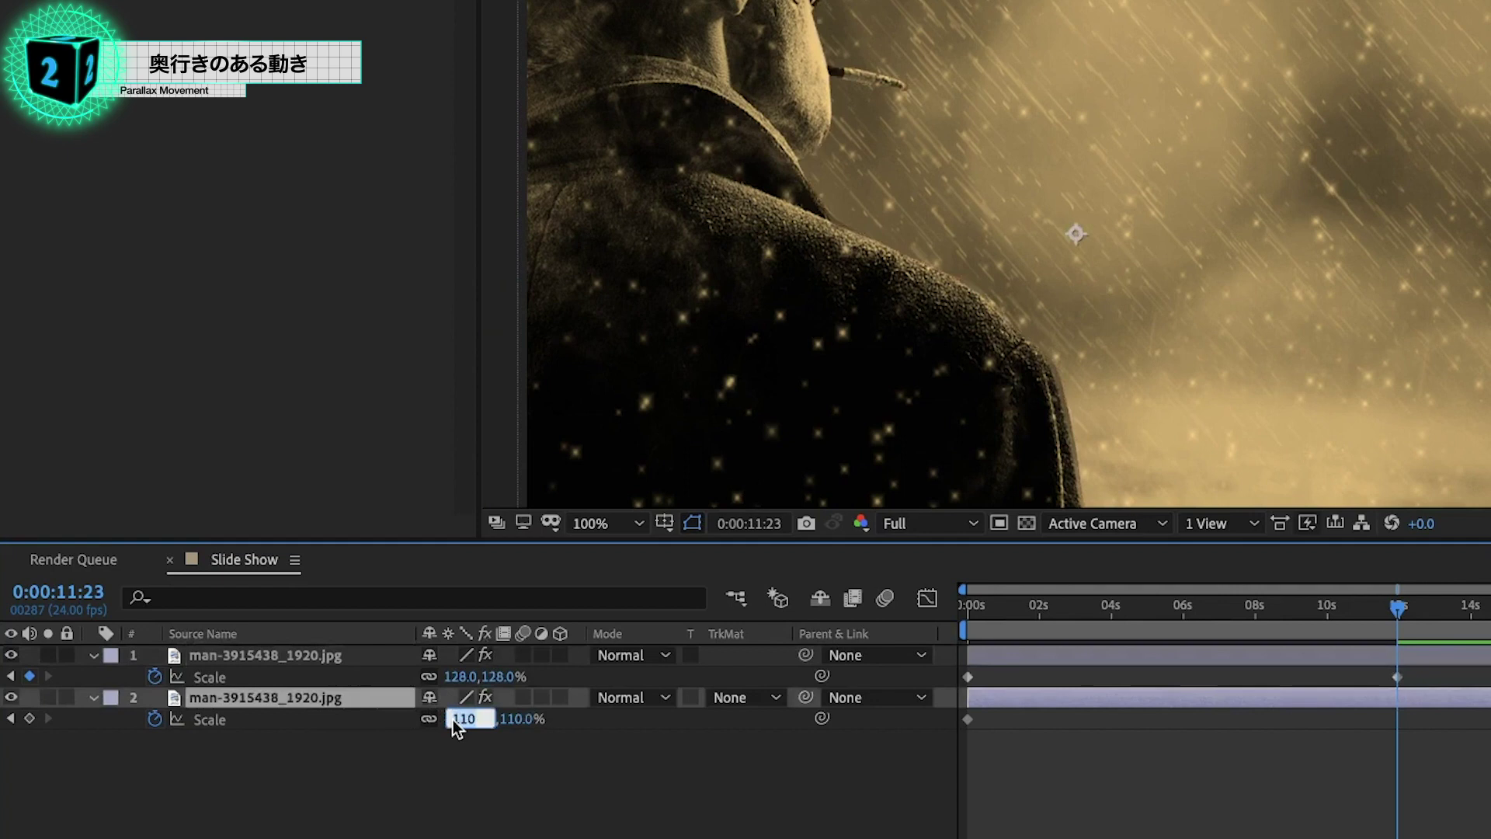
key("Down")
key("Down")
key("Down")
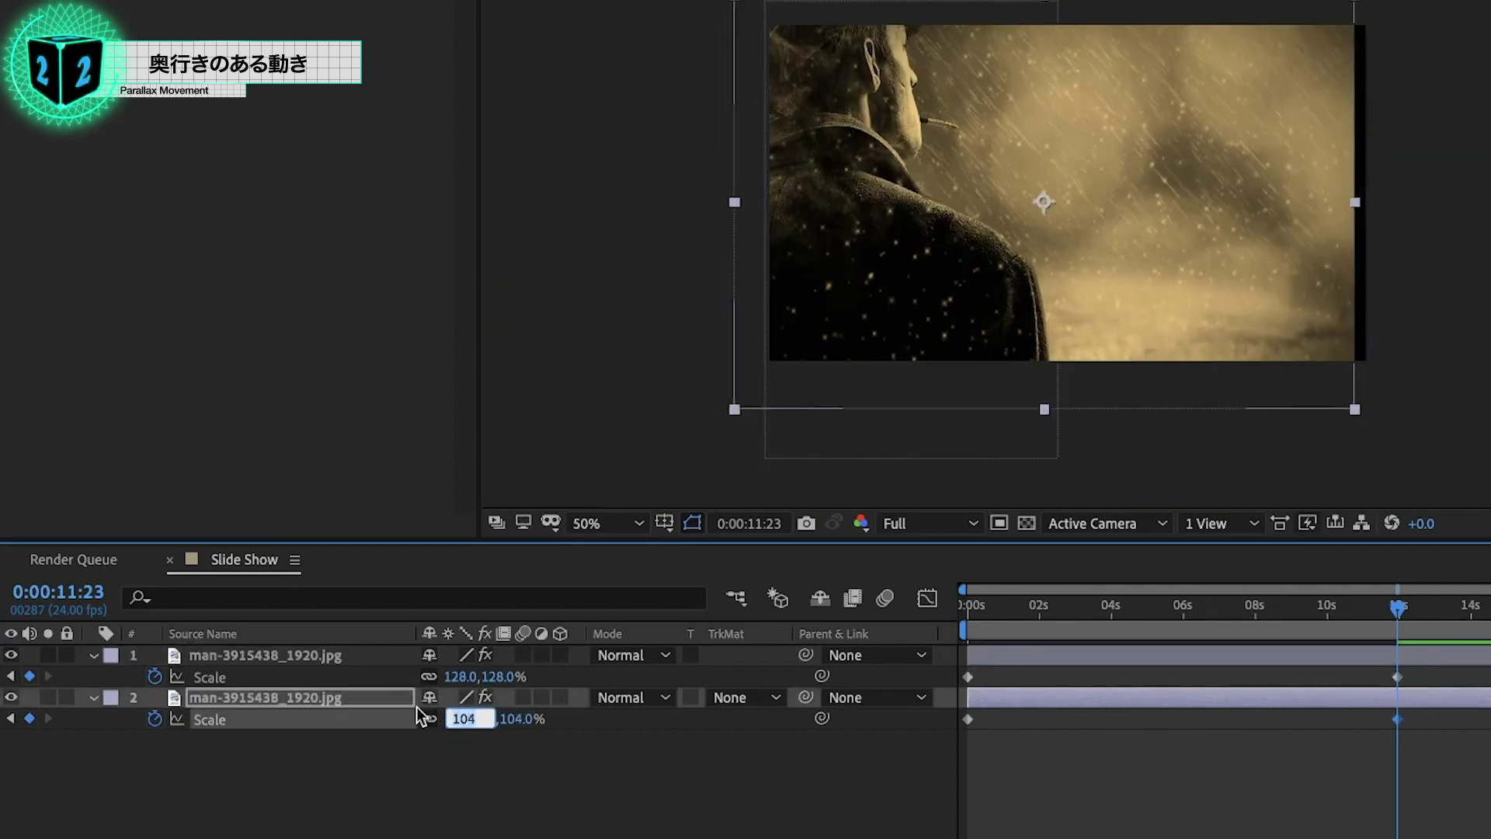
key("Down")
key("Up")
key("Up")
key("Up")
key("Up")
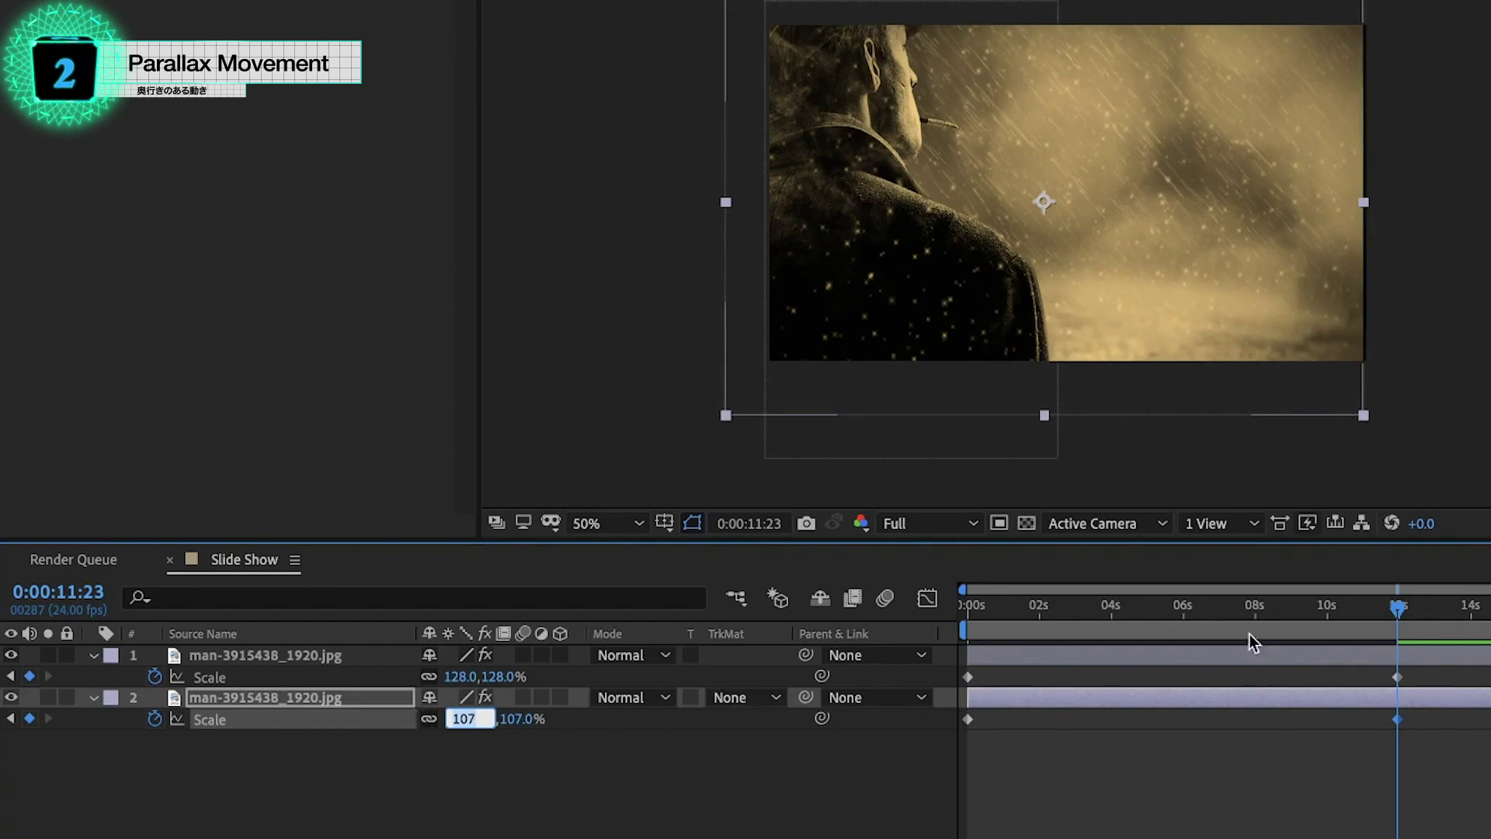
left_click(1375, 606)
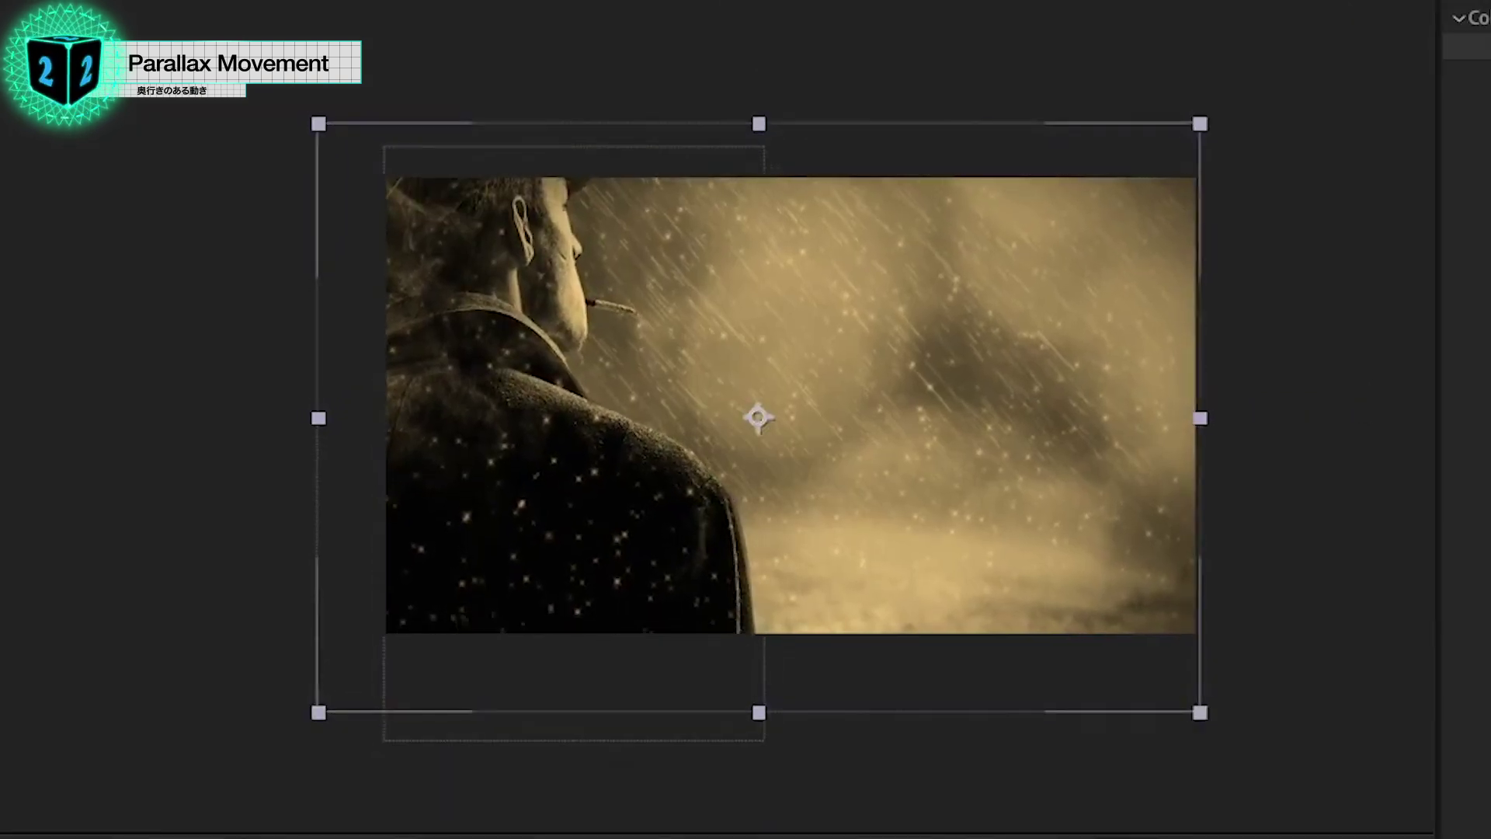
scroll(606, 588, "up", 2)
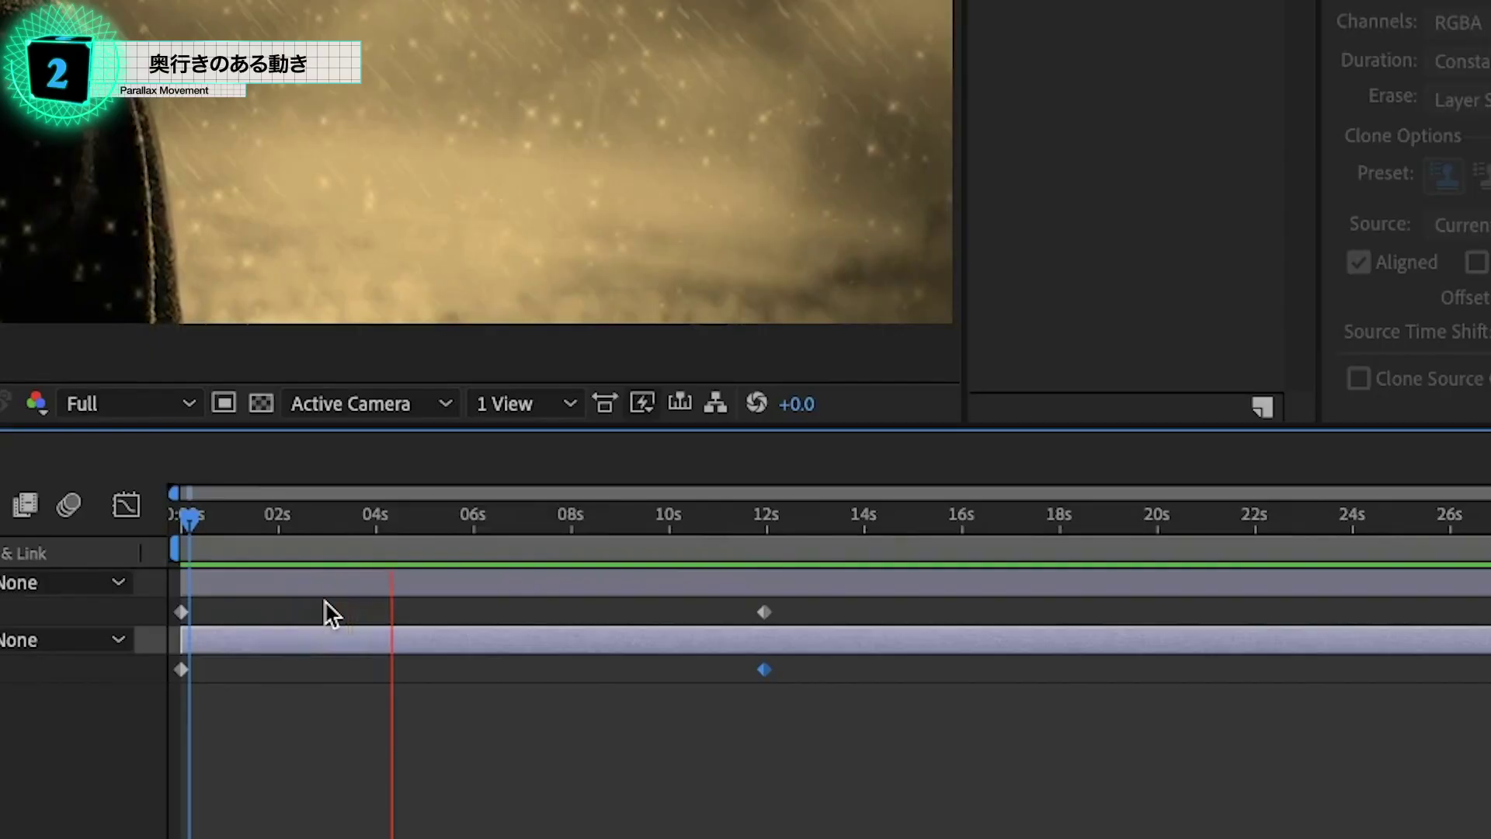
Apply Easy Ease to all four Scale keyframes
key("space")
left_click_drag(855, 760, 166, 607)
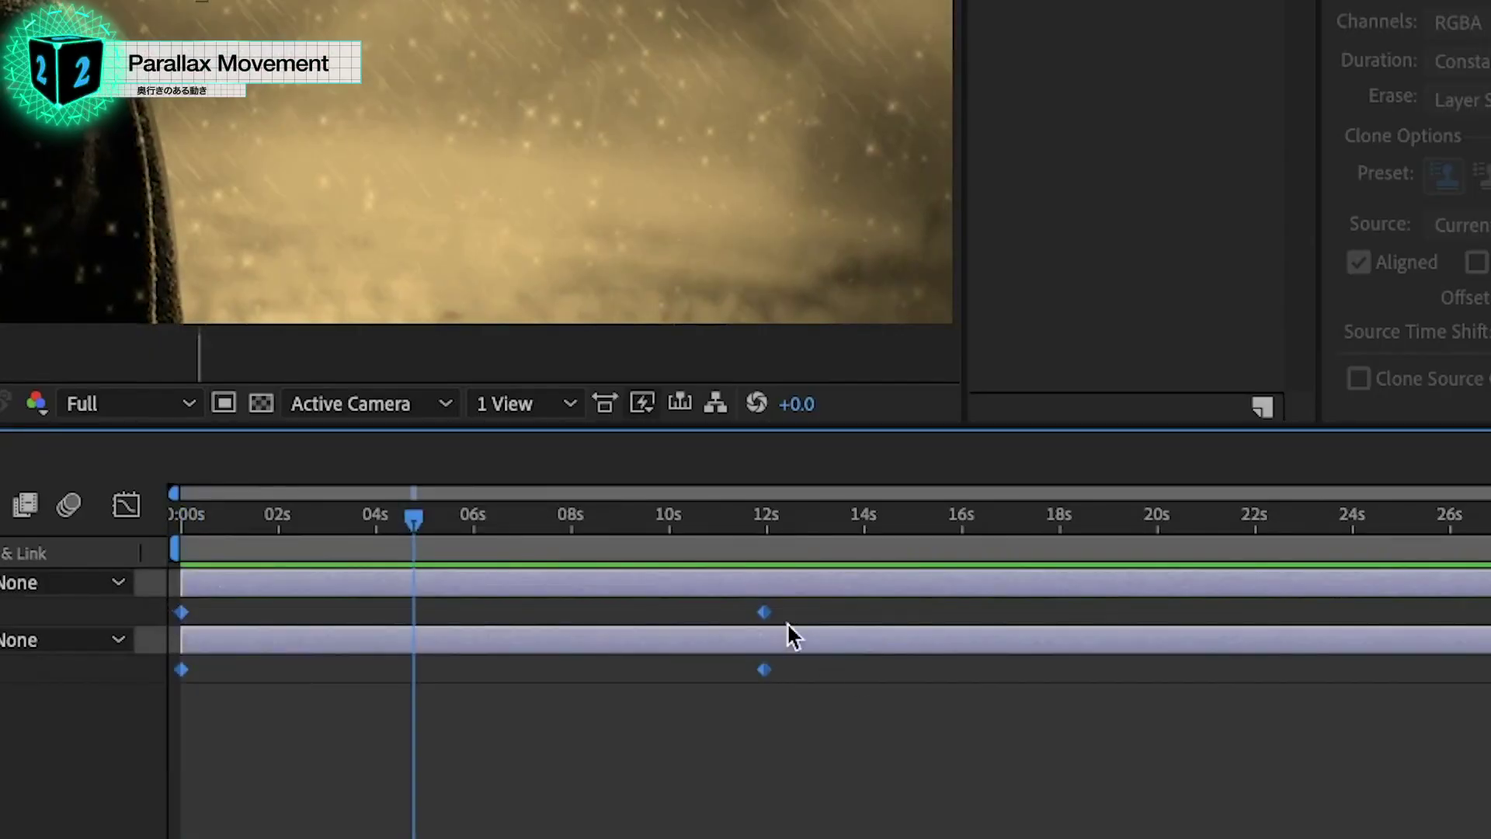
right_click(767, 614)
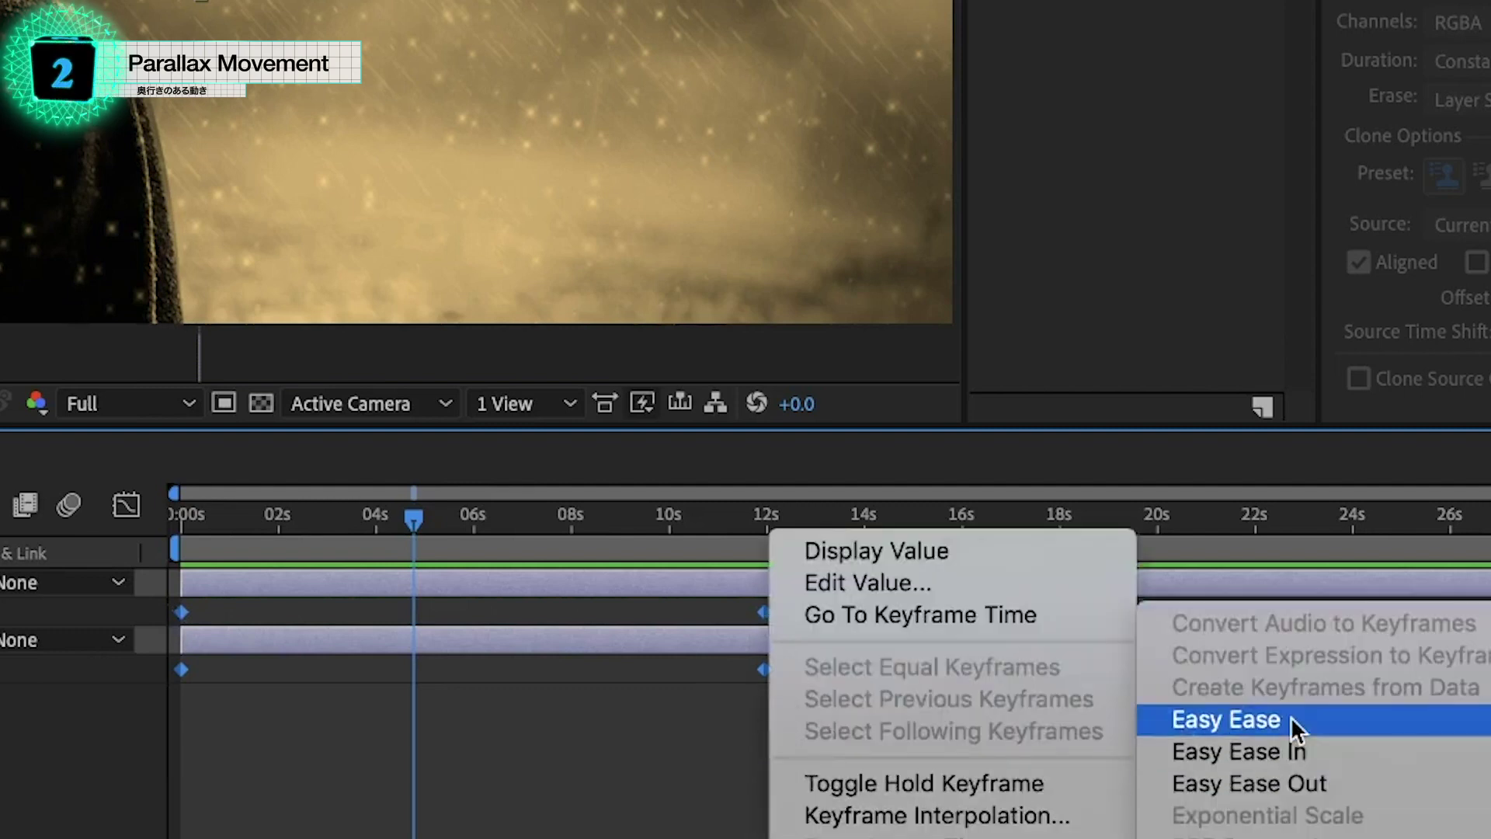
left_click(1291, 716)
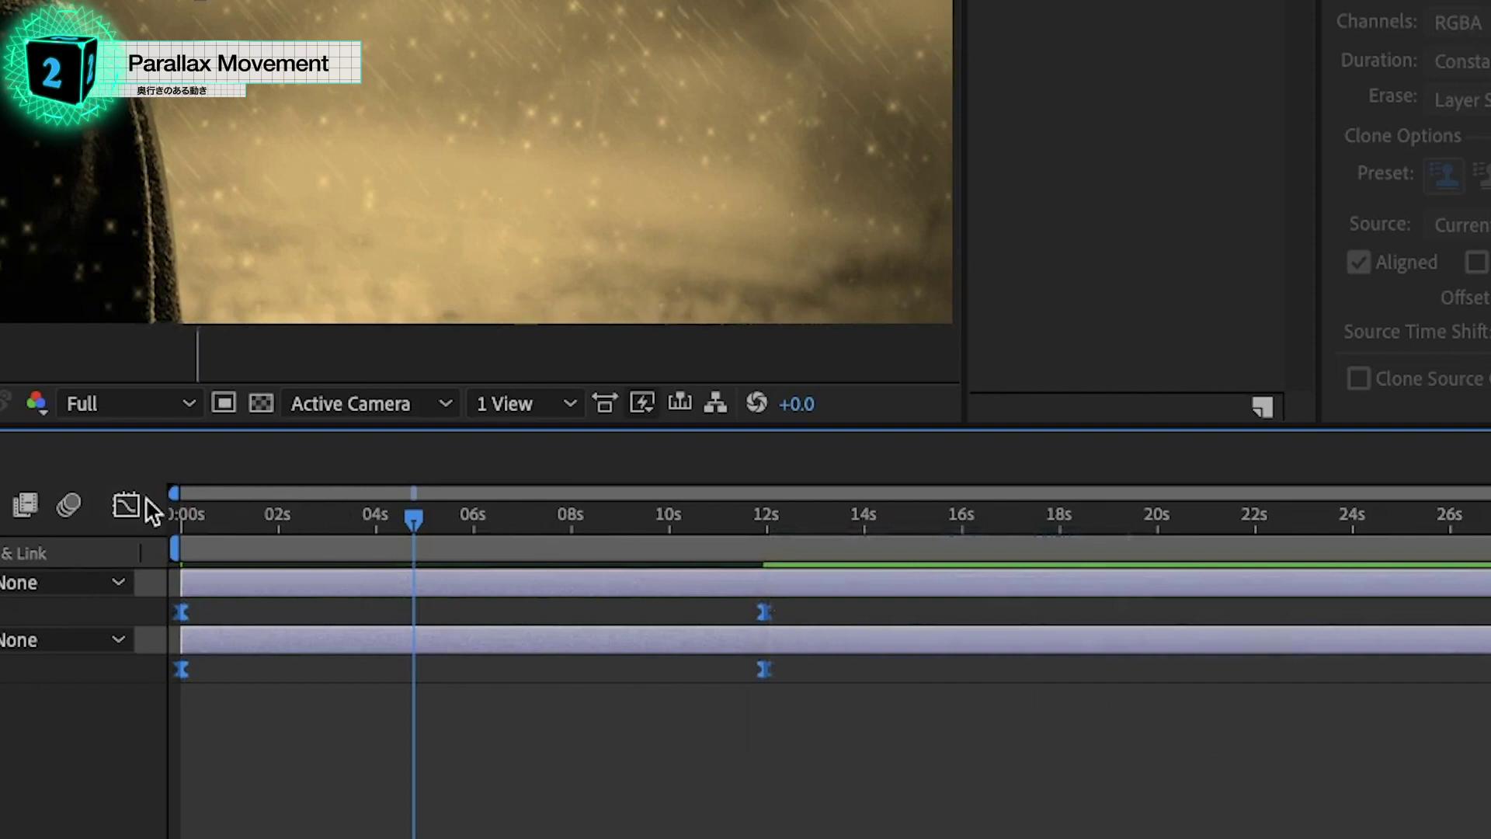
Lengthen the ease into the 12-second keyframe in the speed graph and preview from the start
left_click(132, 509)
left_click_drag(832, 676, 734, 812)
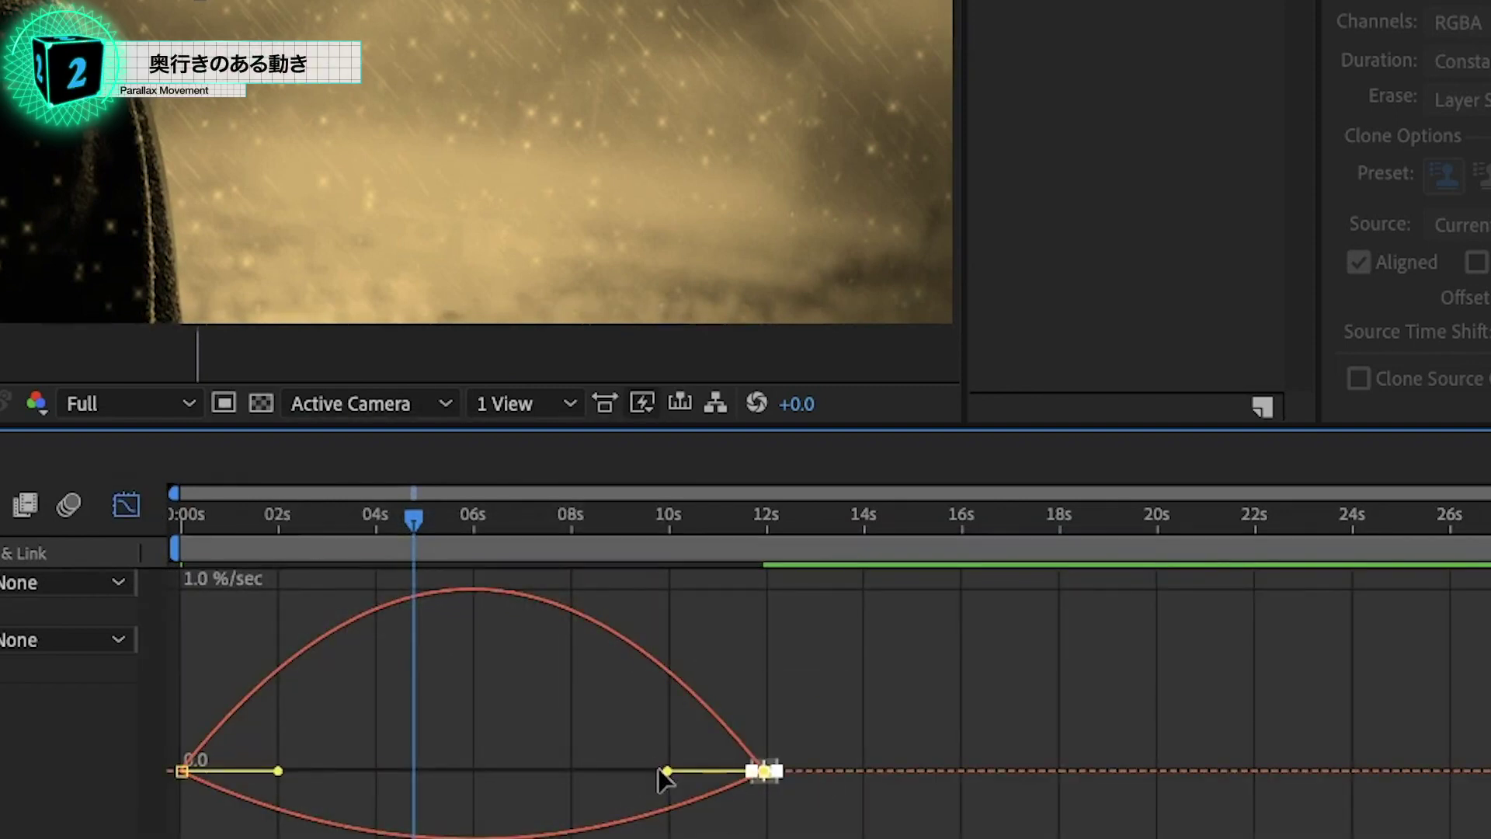
left_click_drag(660, 769, 574, 769)
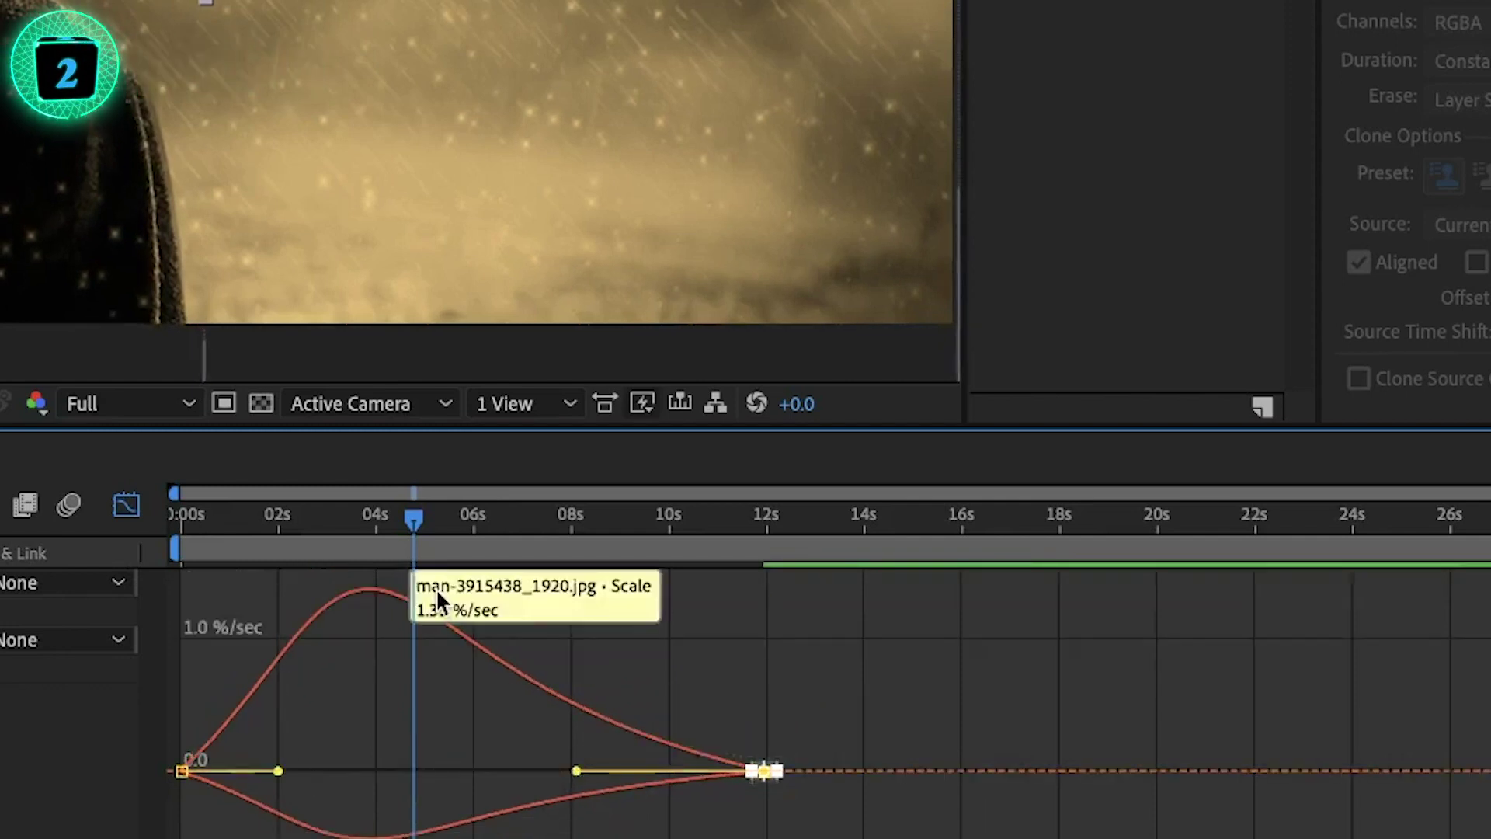
key("Home")
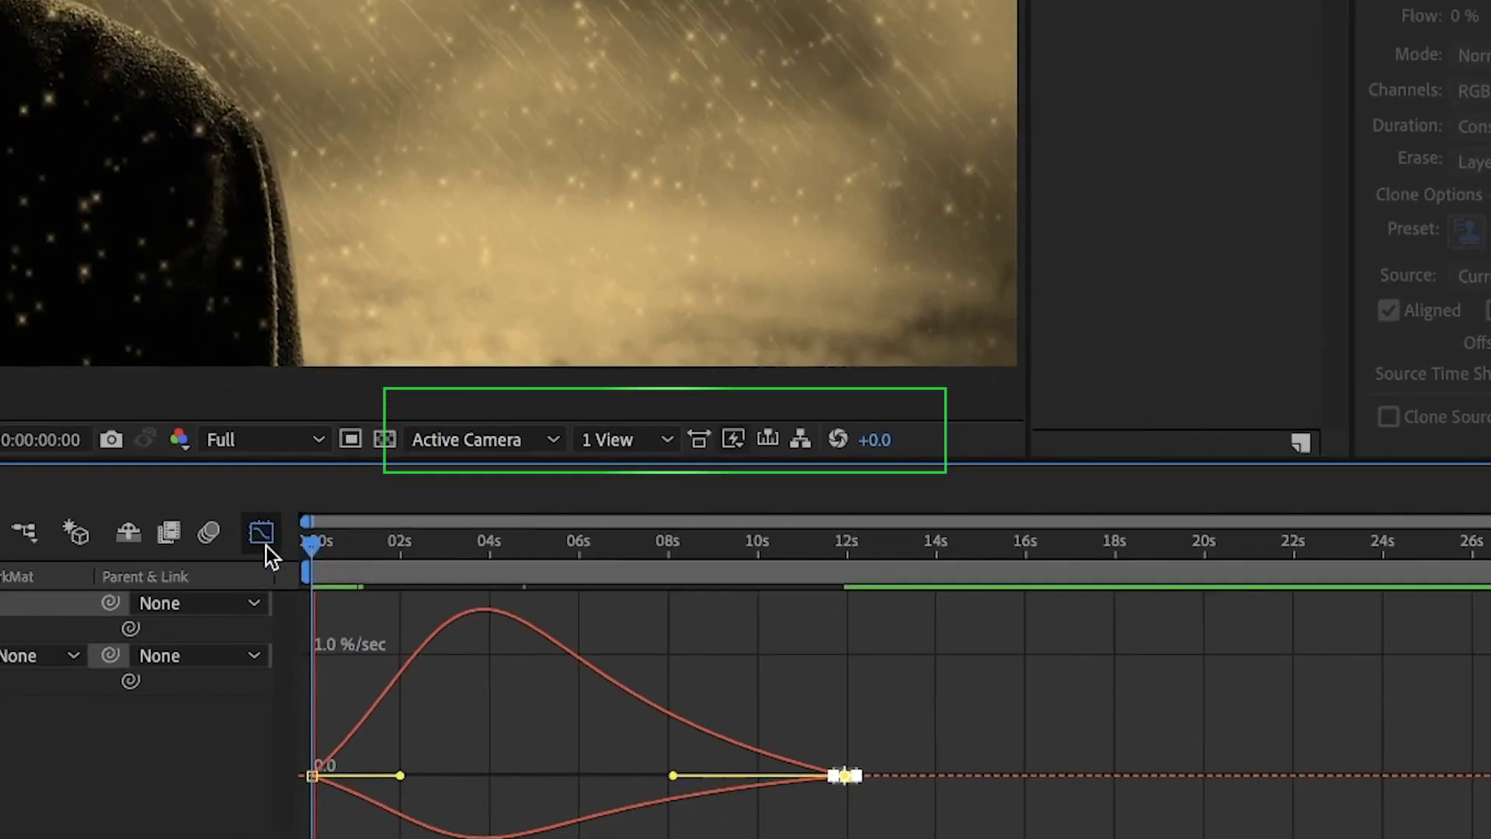
key("space")
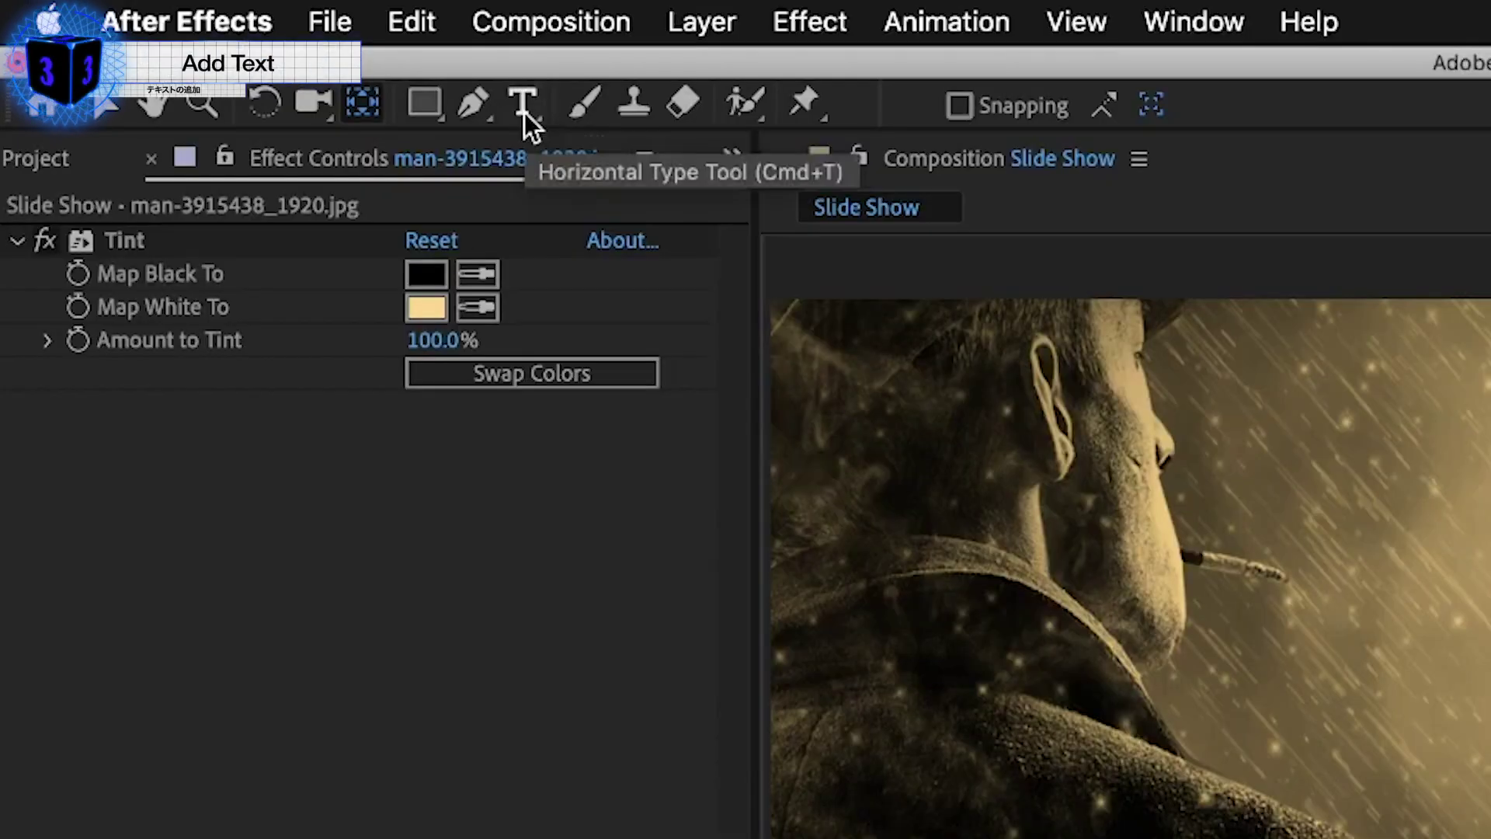
Type the two-line title 強くなりたくば / 喰らえ！！！ over the image
left_click(524, 112)
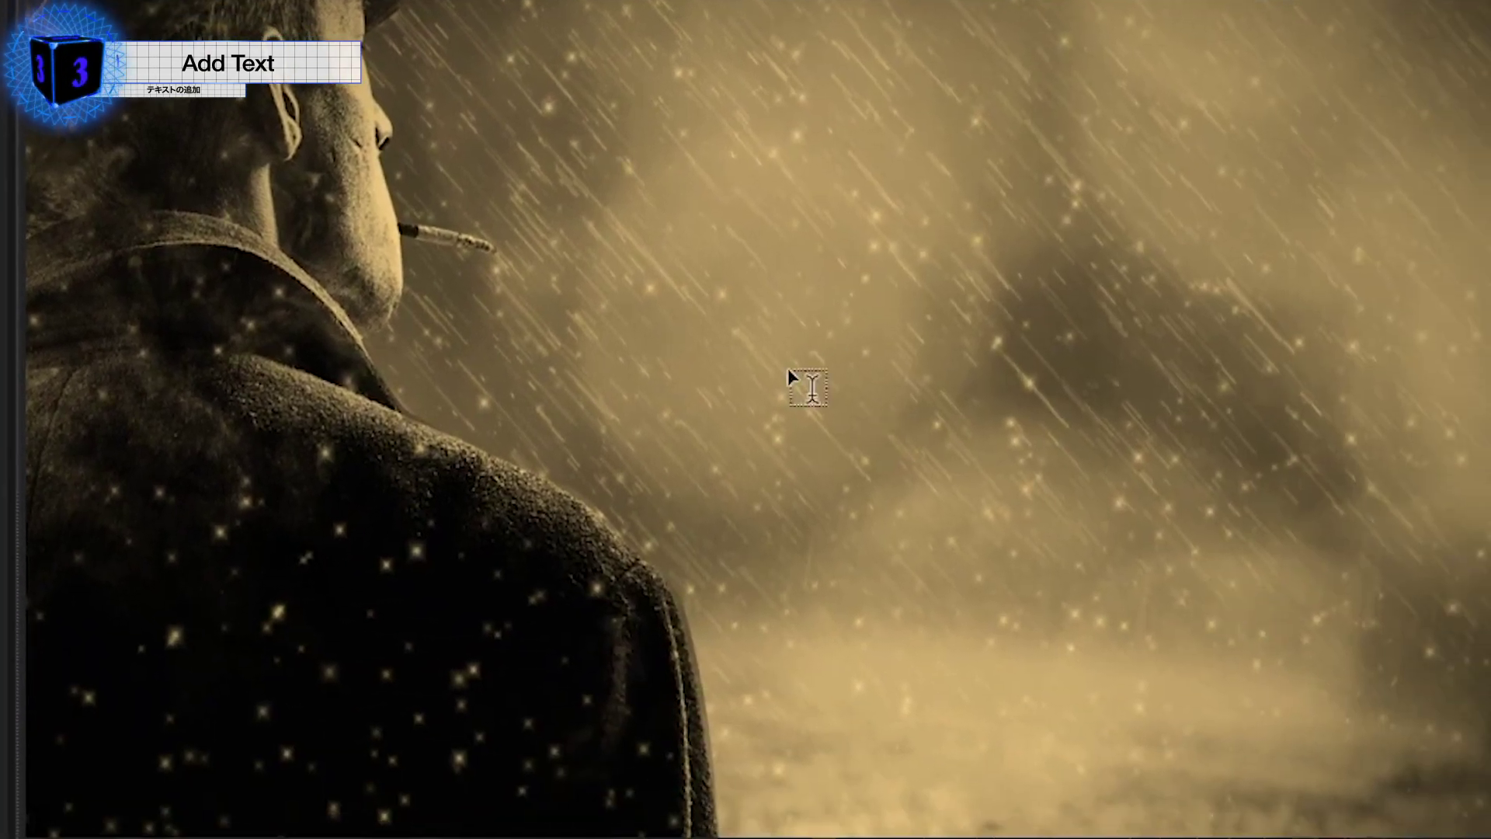
left_click(783, 283)
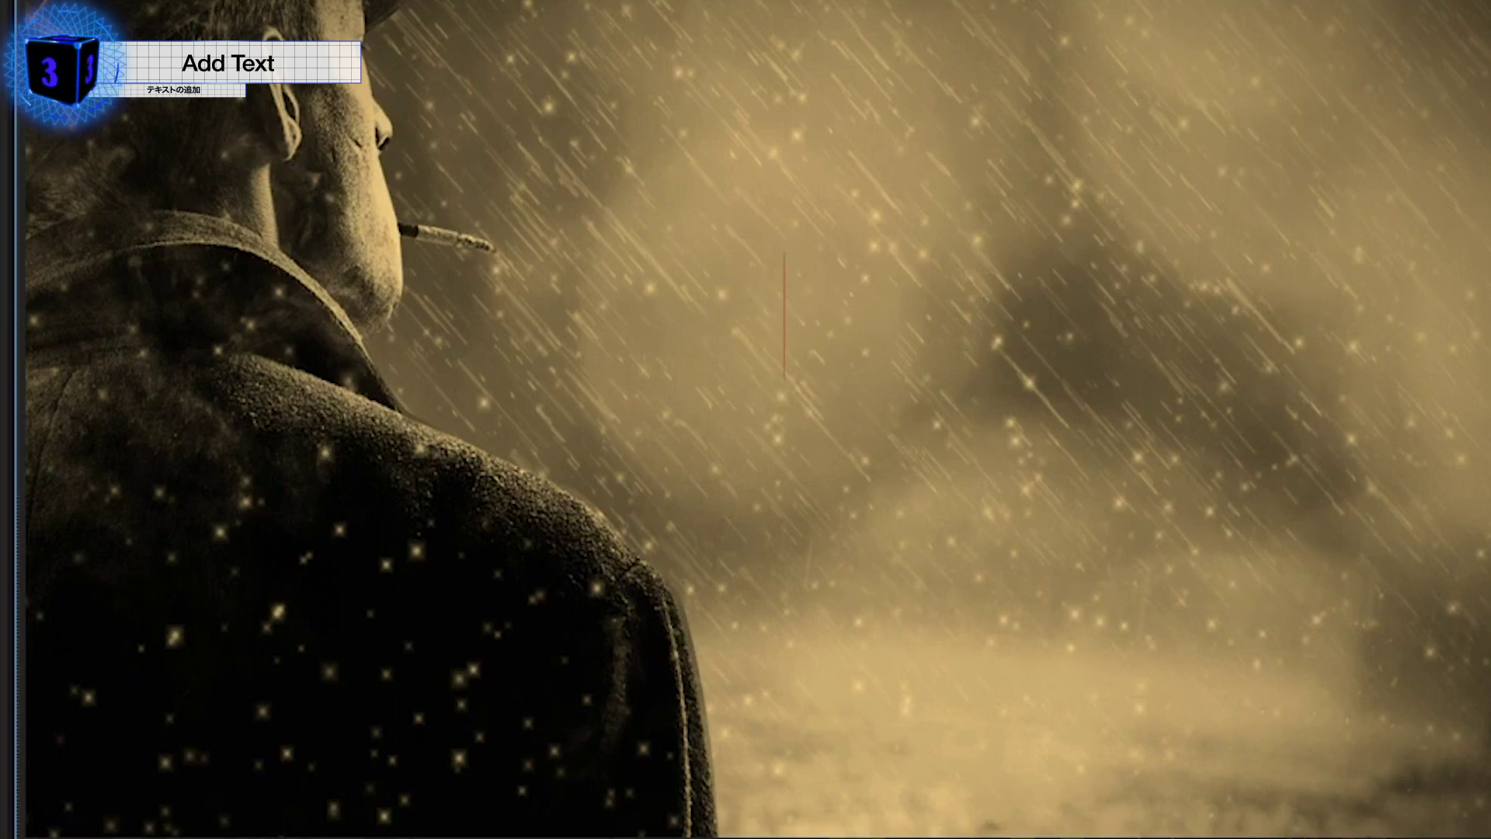
type("強くなりたくば")
key("Return")
type("喰らえ！！！")
key("ctrl+a")
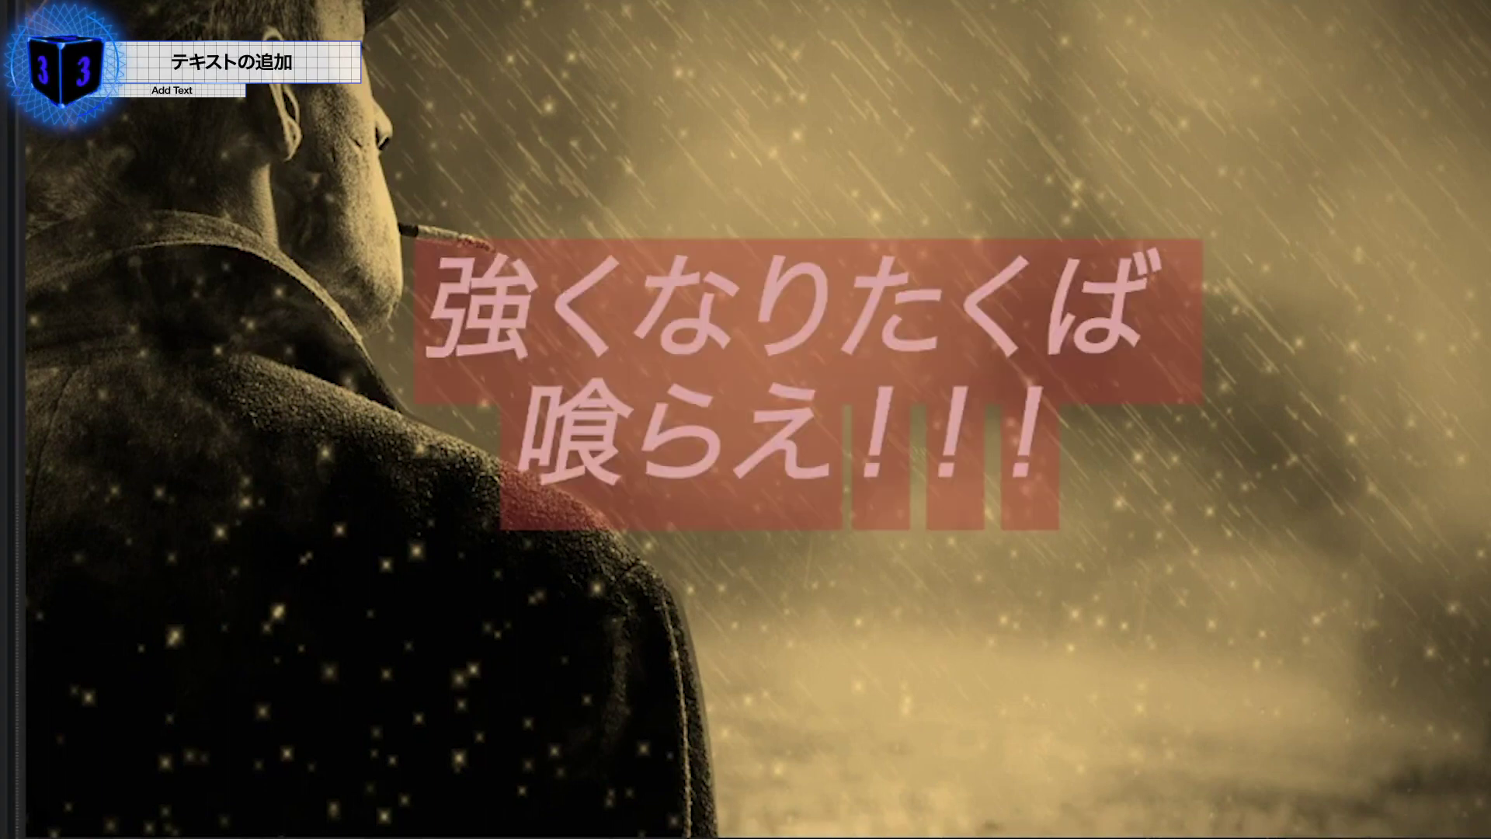
key("Escape")
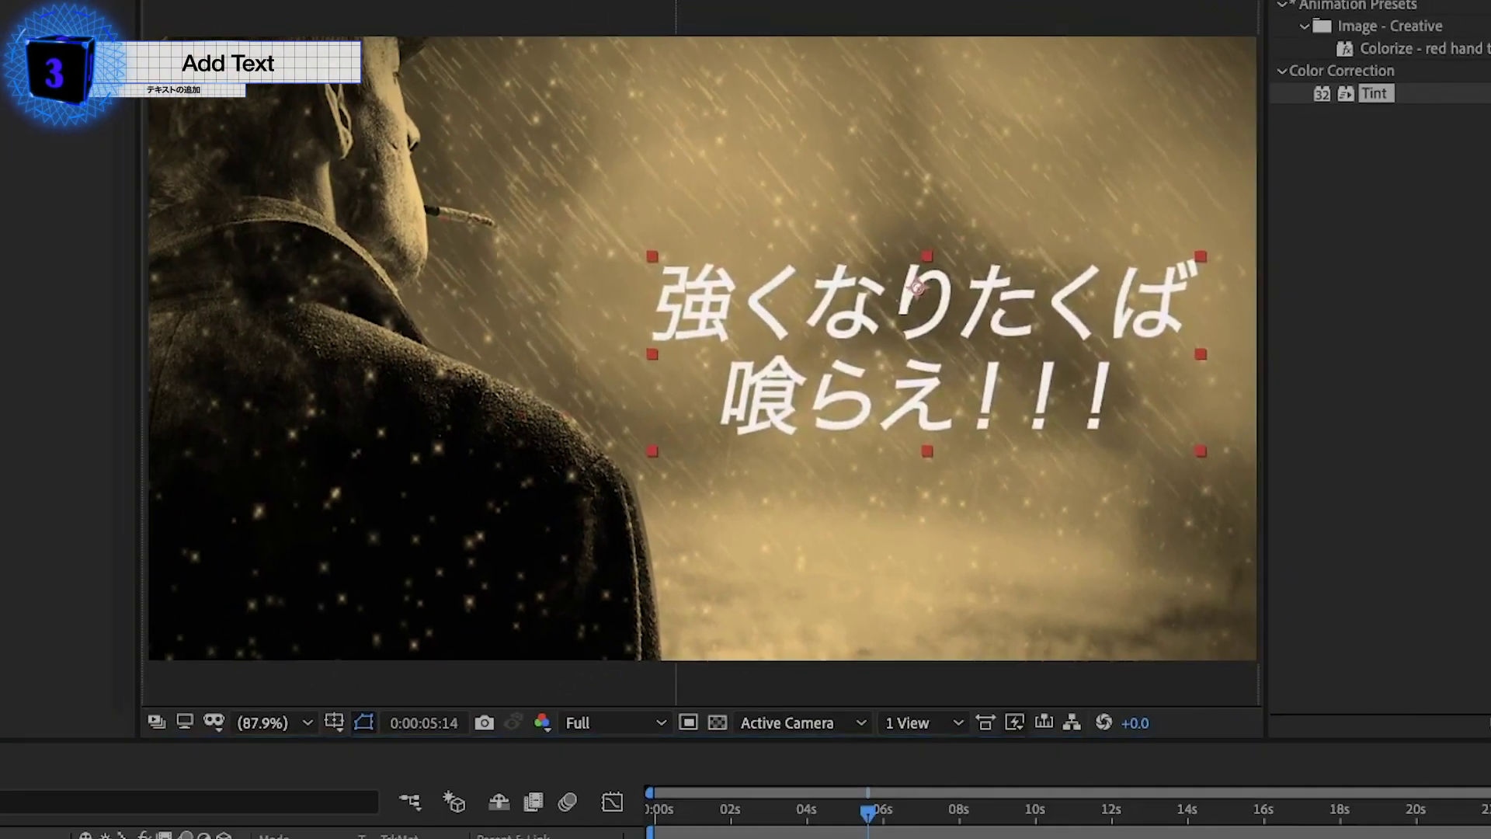
Color the title grey A4A4A4 and set its blending mode to Color Burn
double_click(1040, 262)
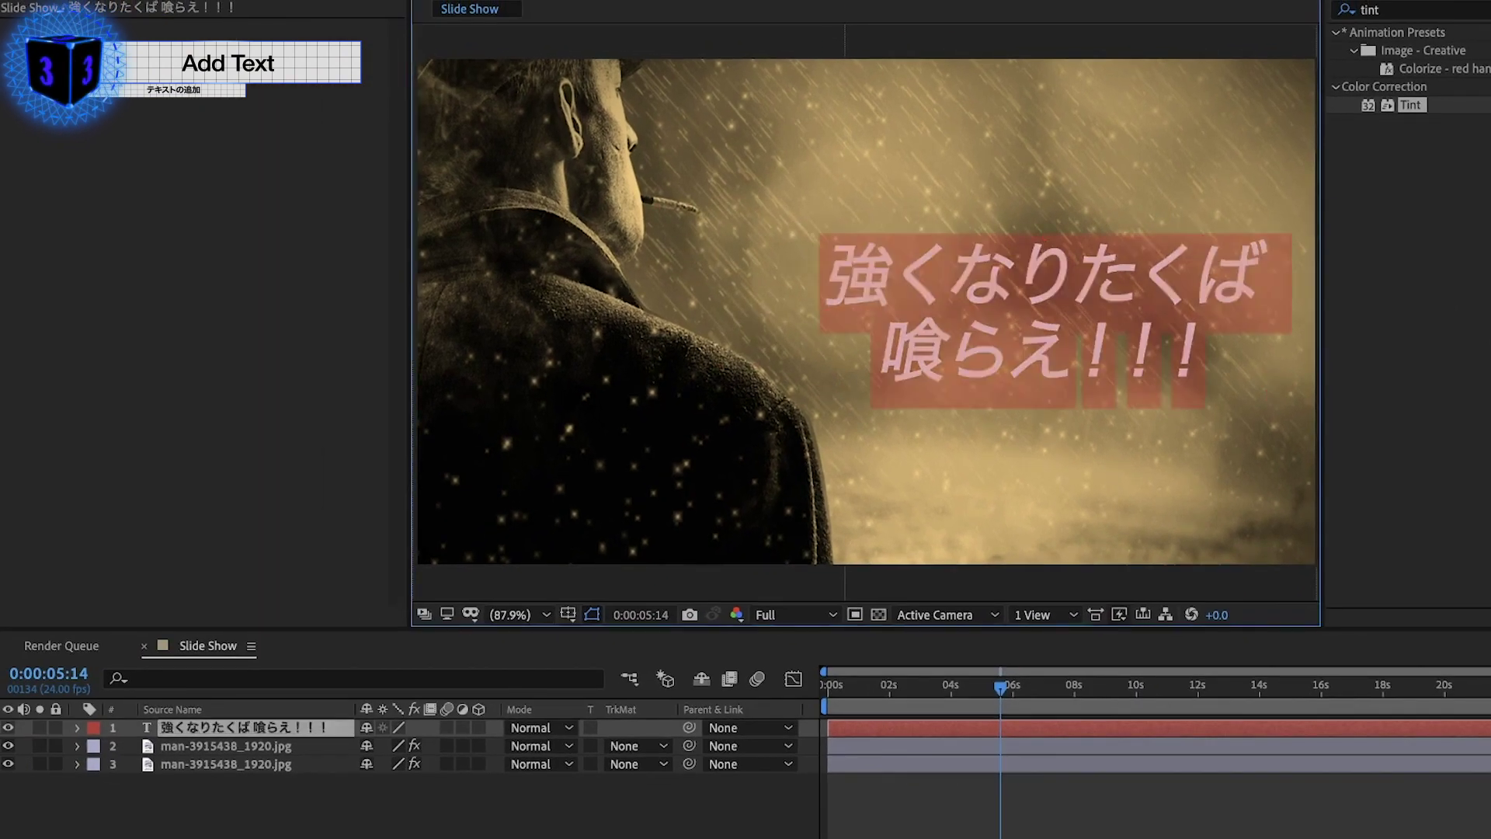
left_click(398, 608)
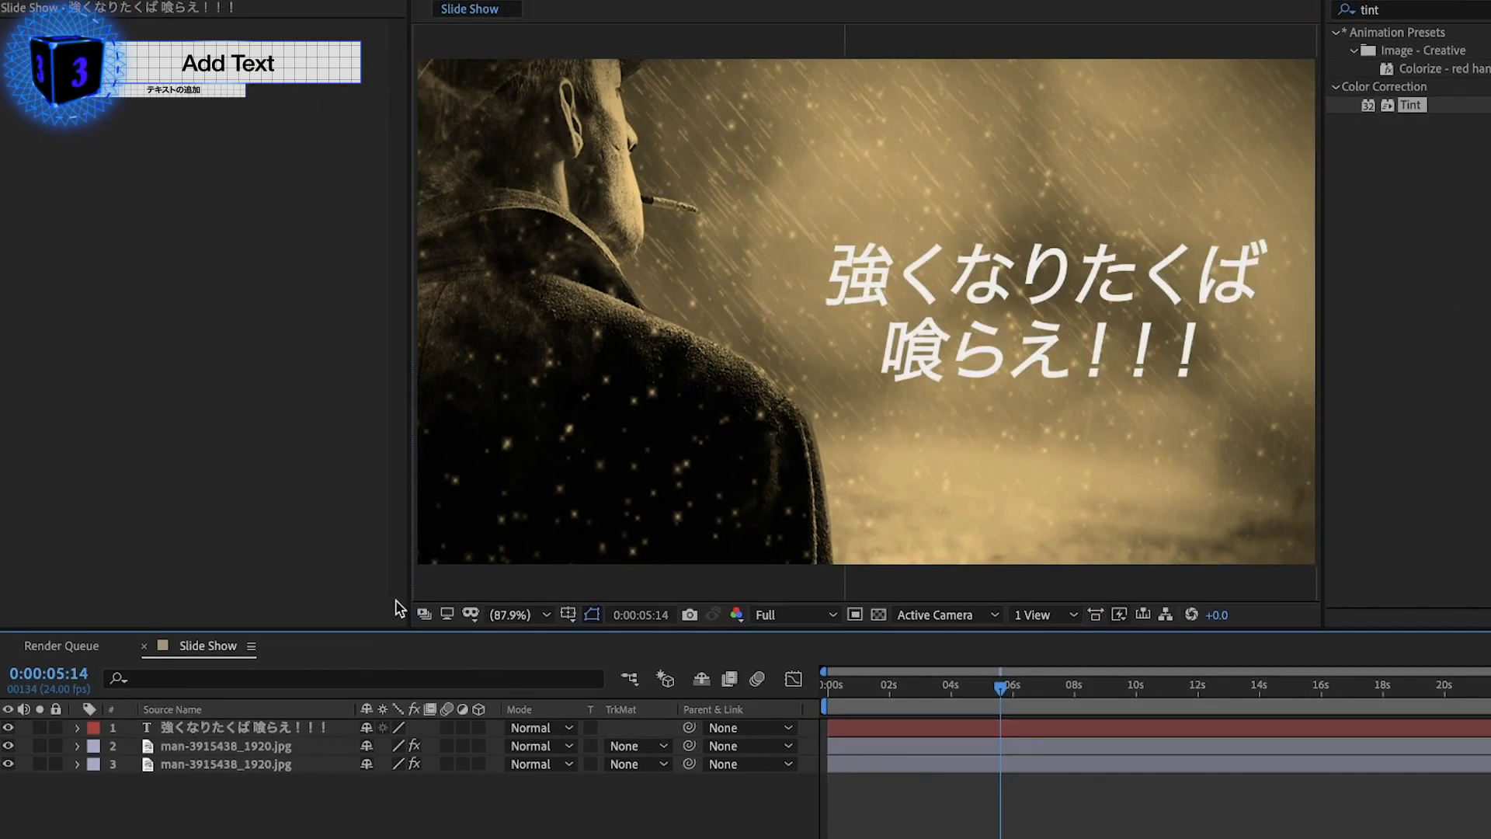
left_click(323, 728)
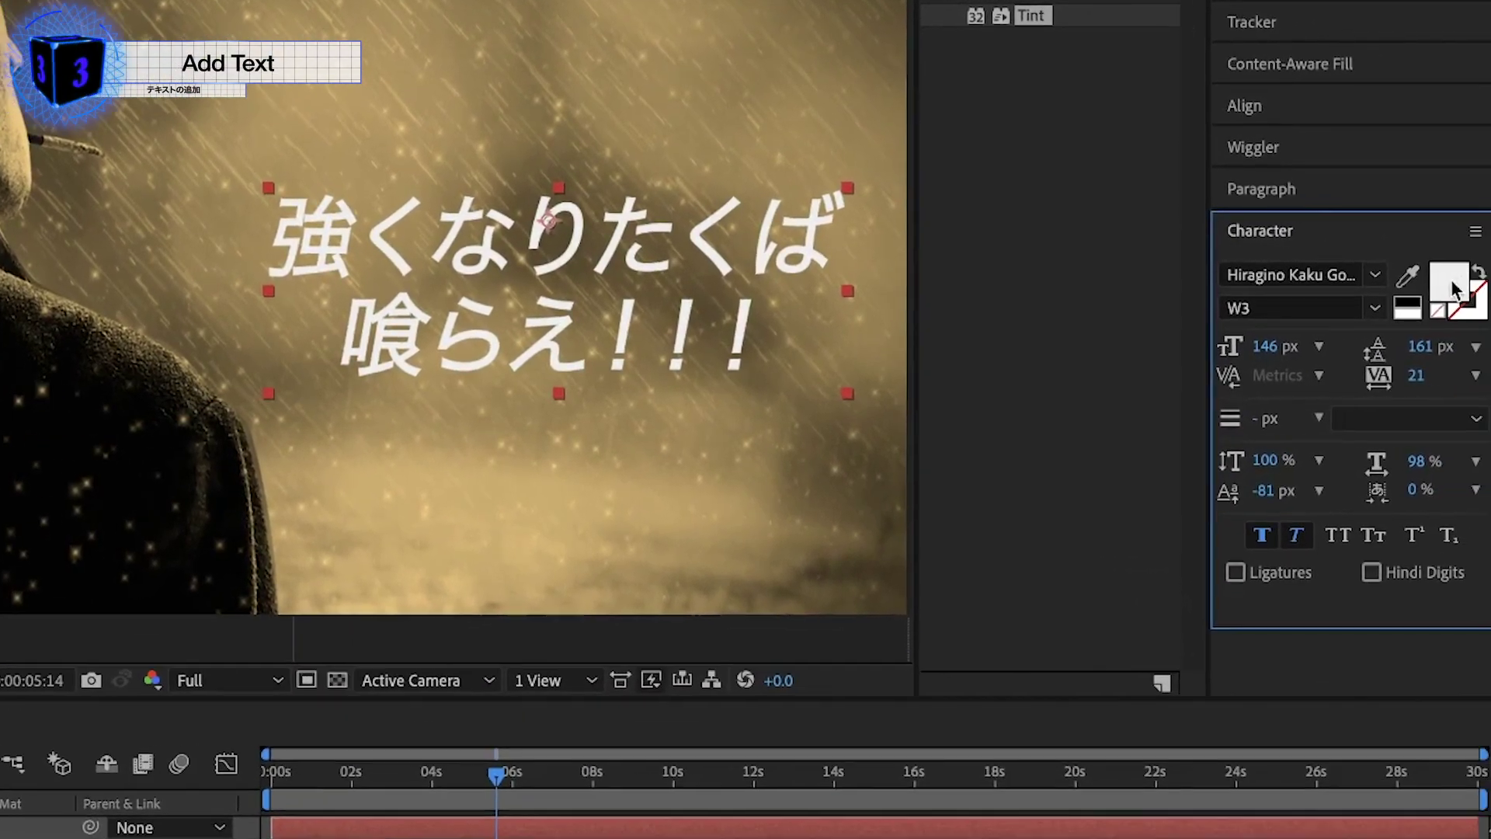
left_click(1449, 284)
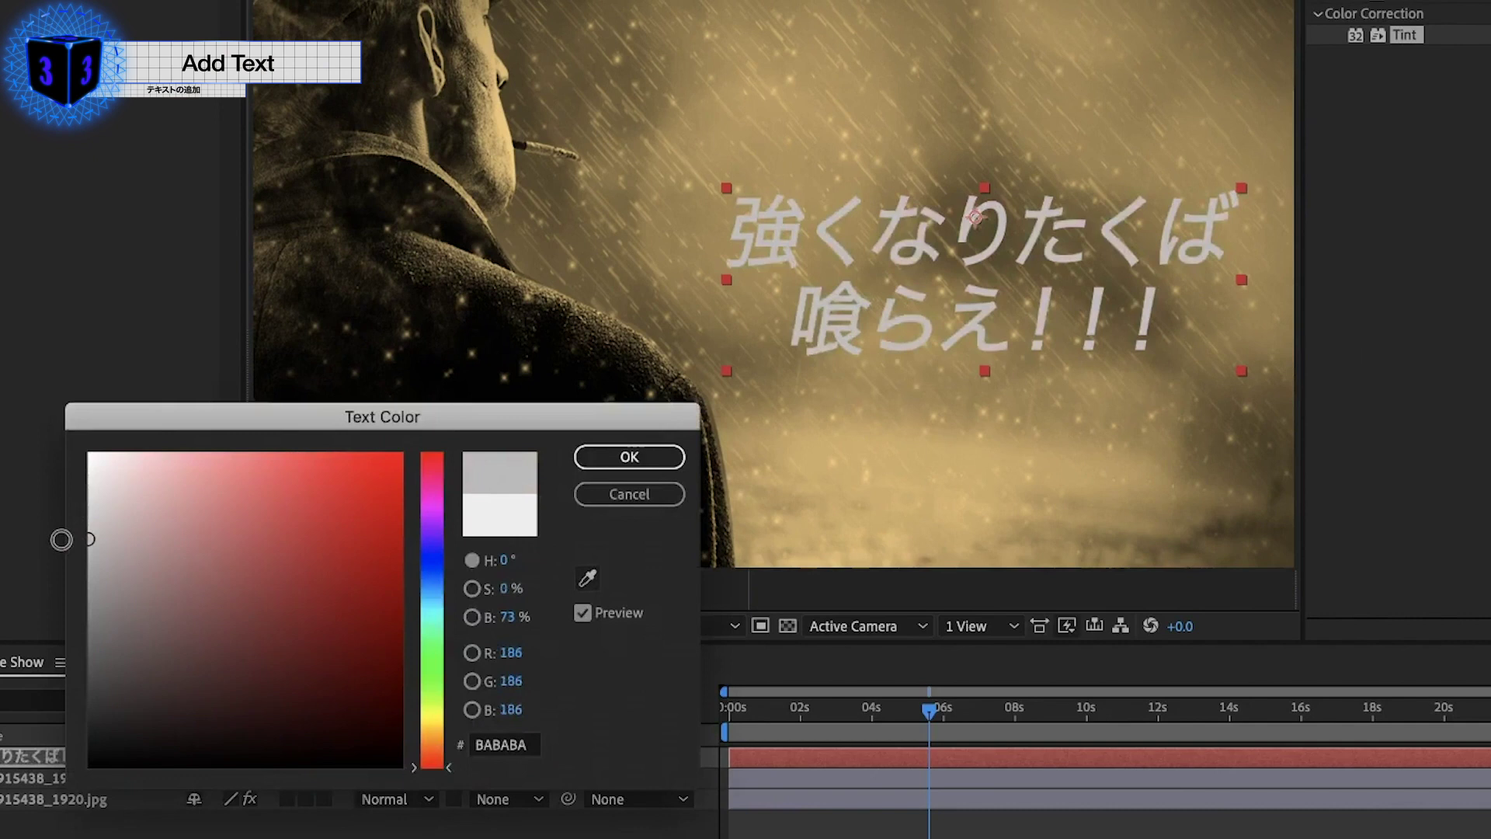
left_click(94, 565)
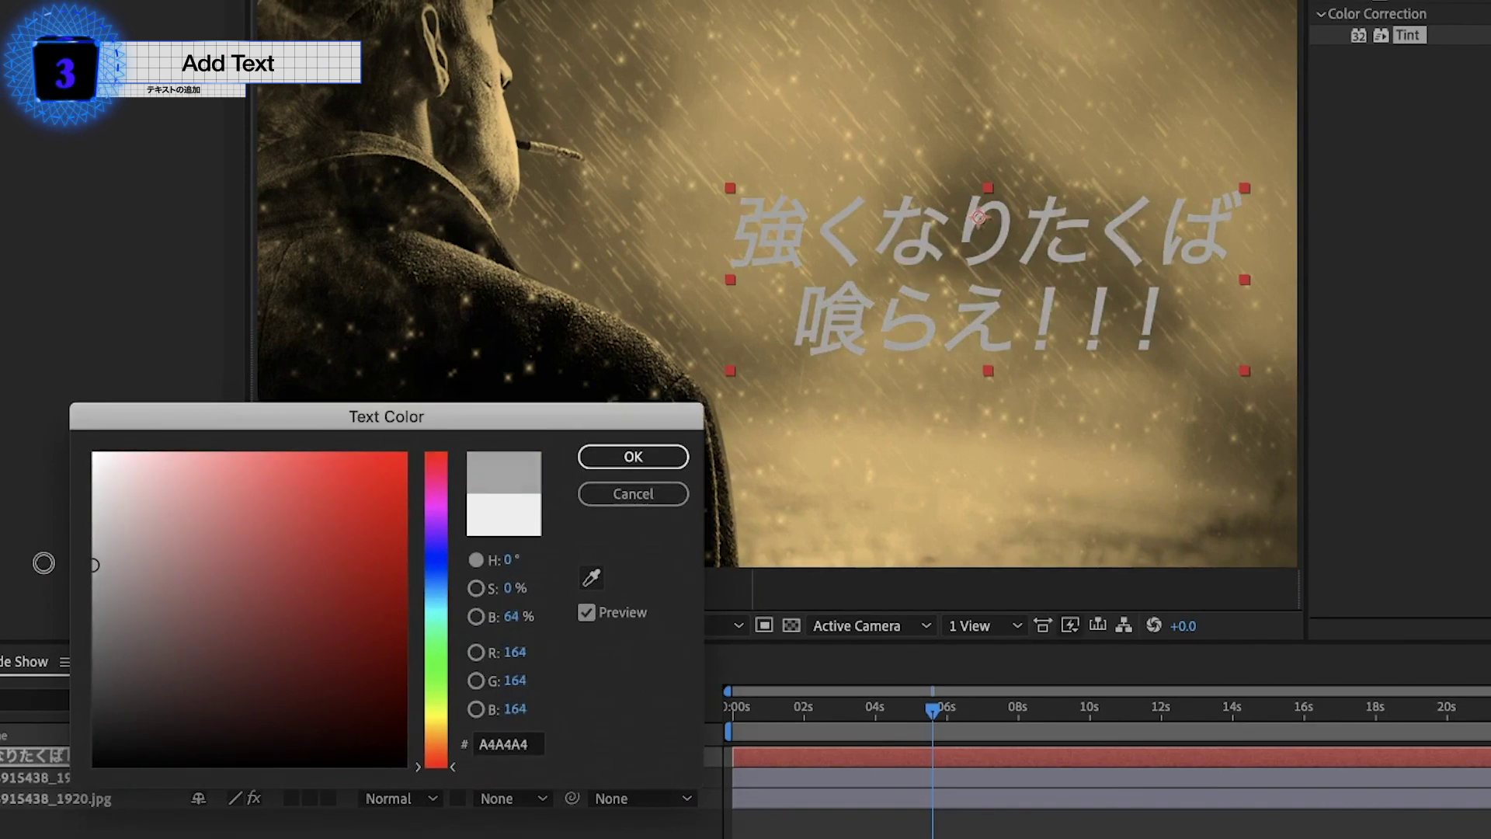
left_click(628, 456)
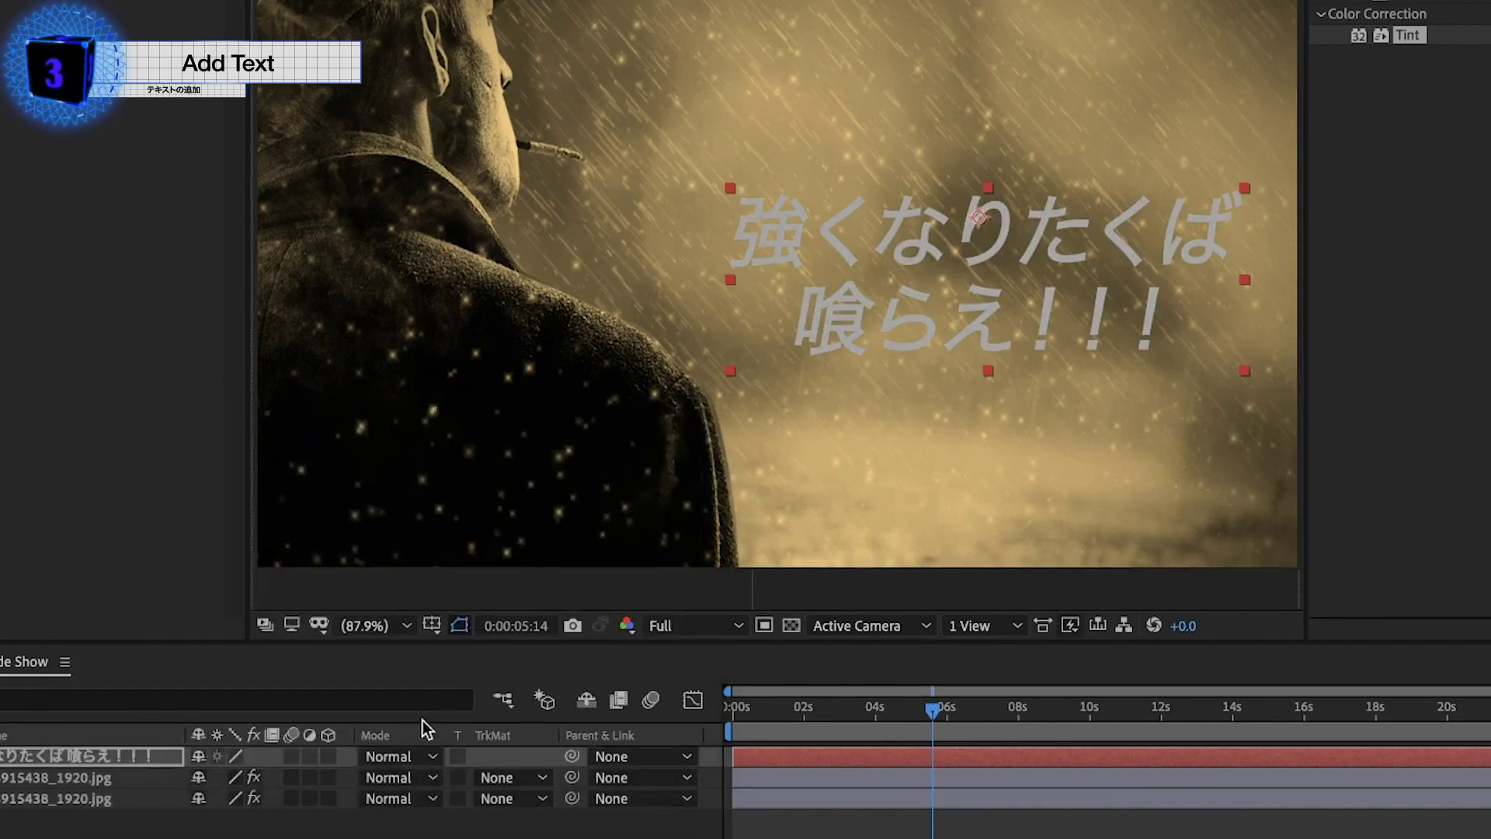
left_click(410, 758)
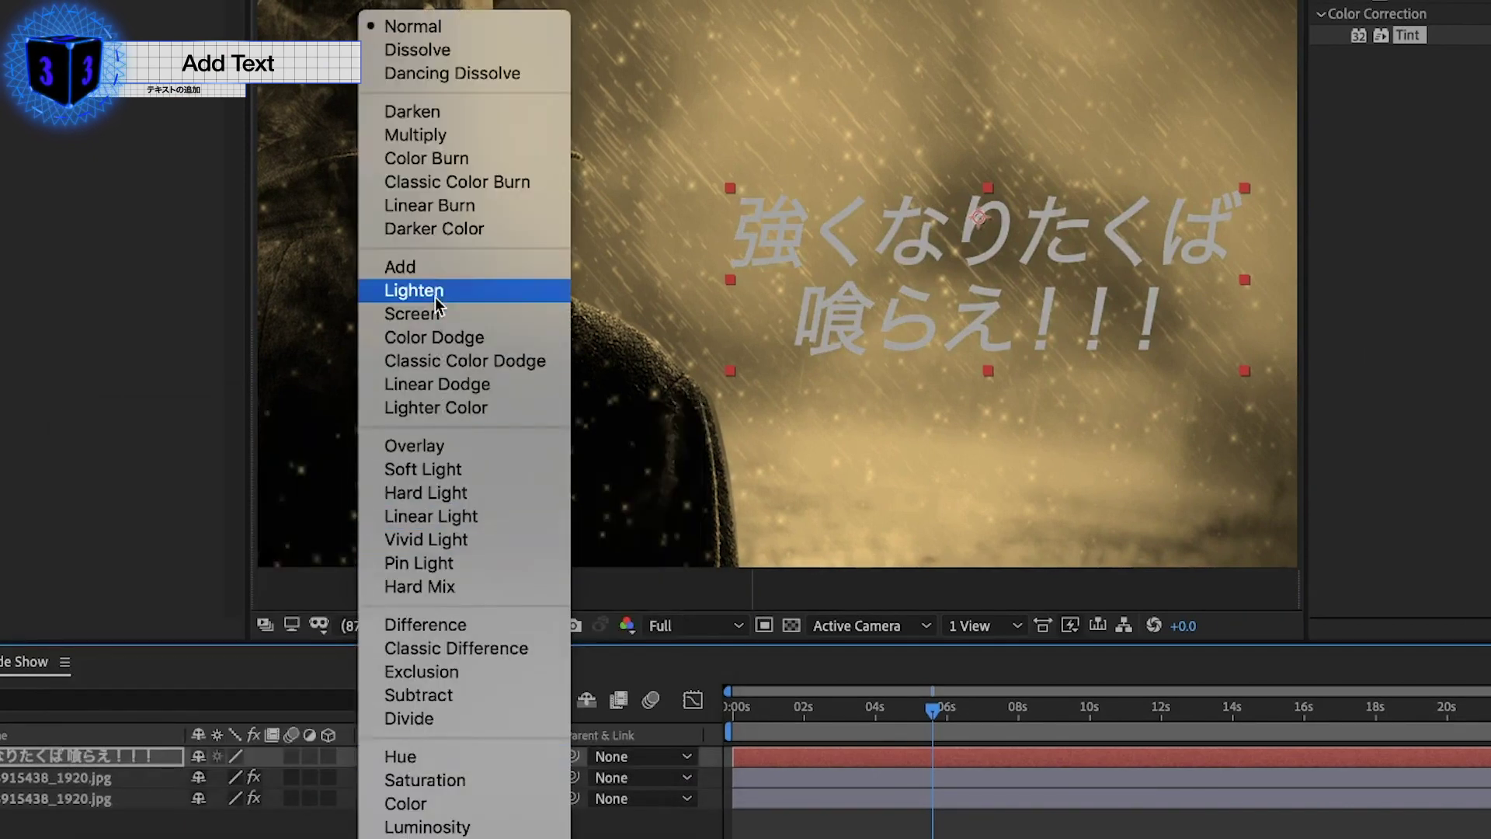
left_click(437, 163)
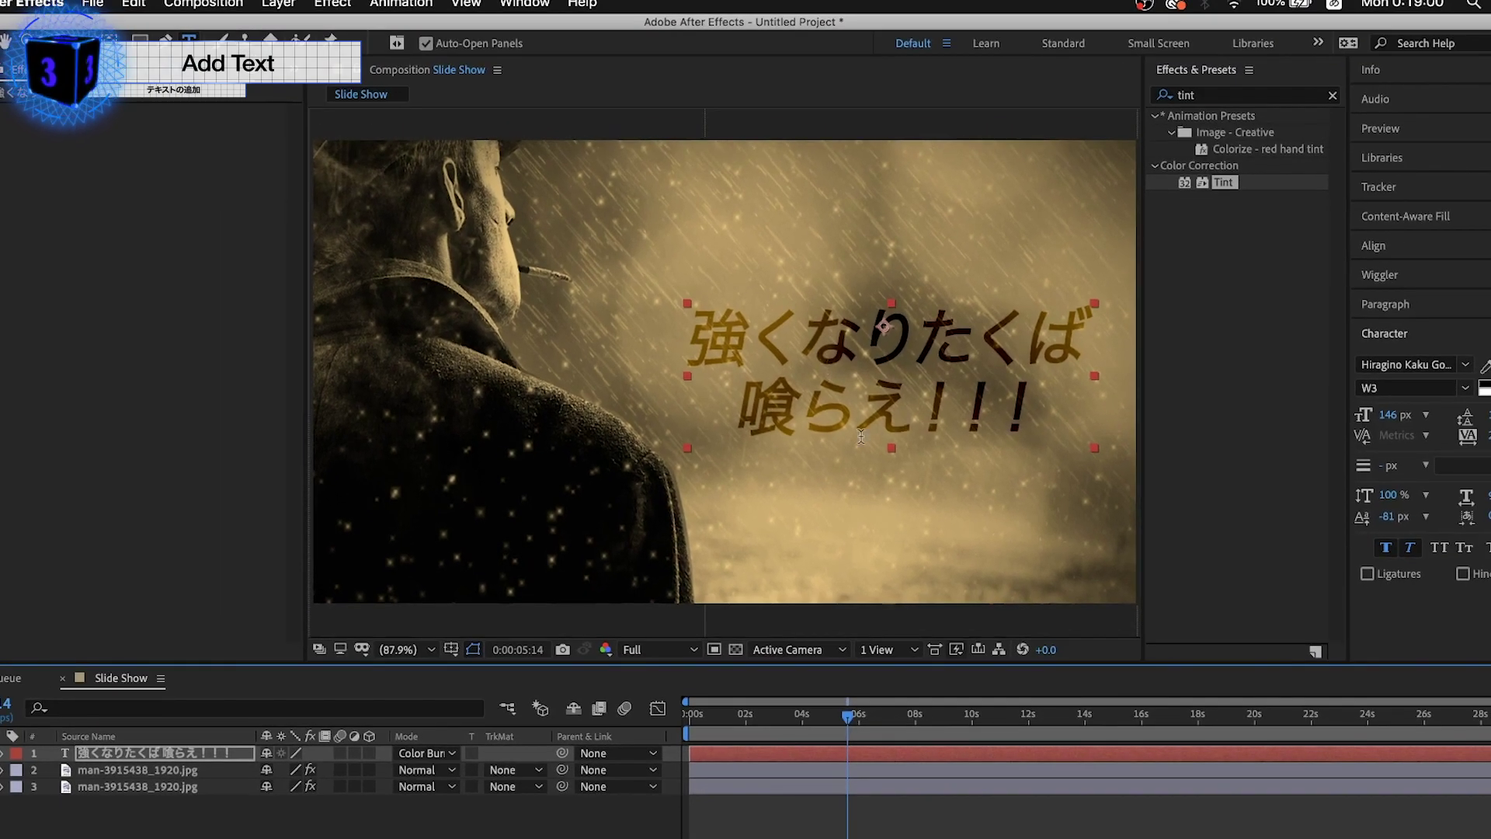
Add a new solid with Fractal Noise at Contrast 296 and Brightness -10
key("space")
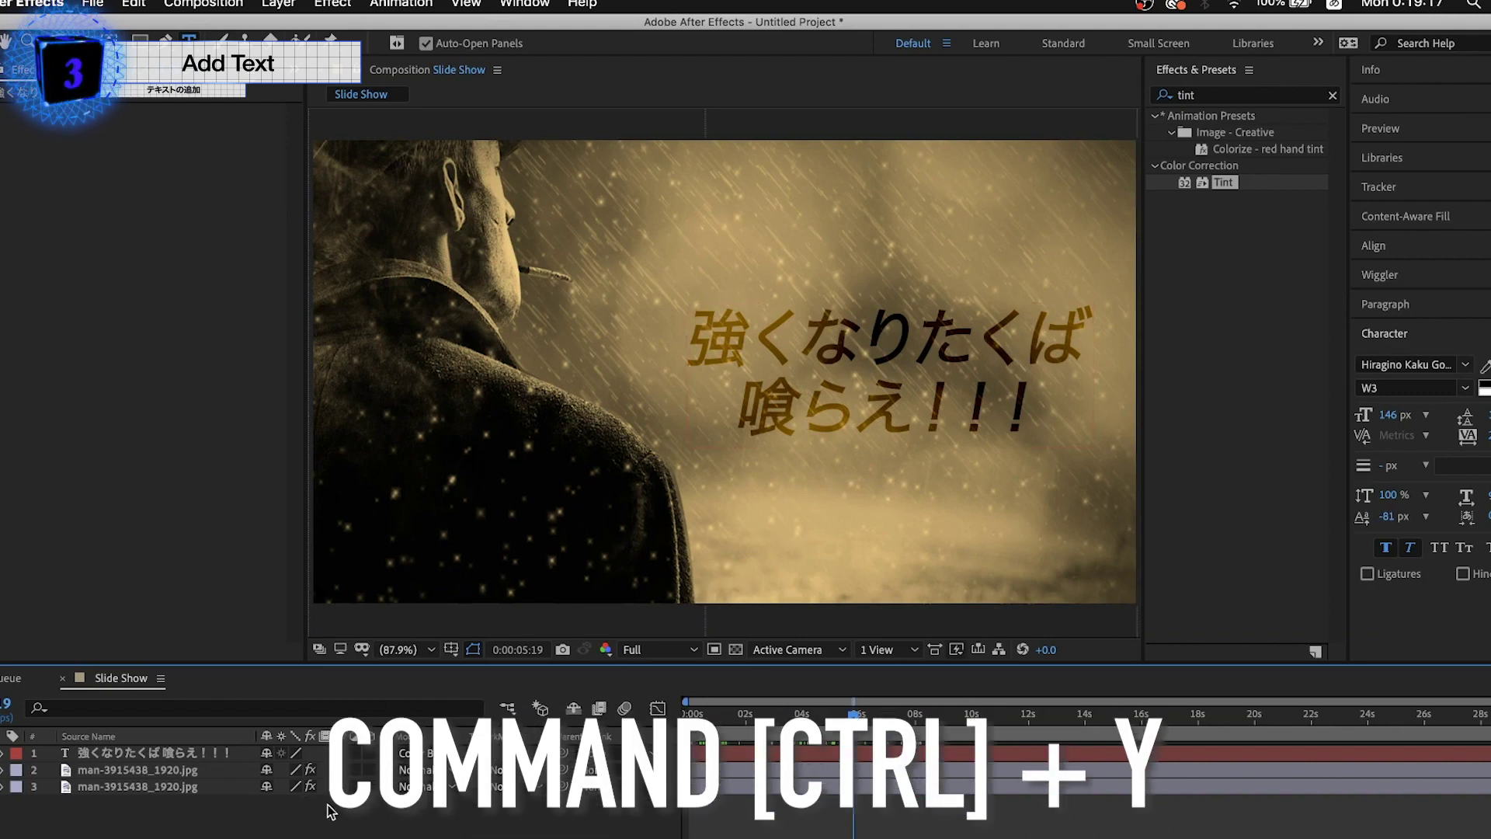
key("ctrl+y")
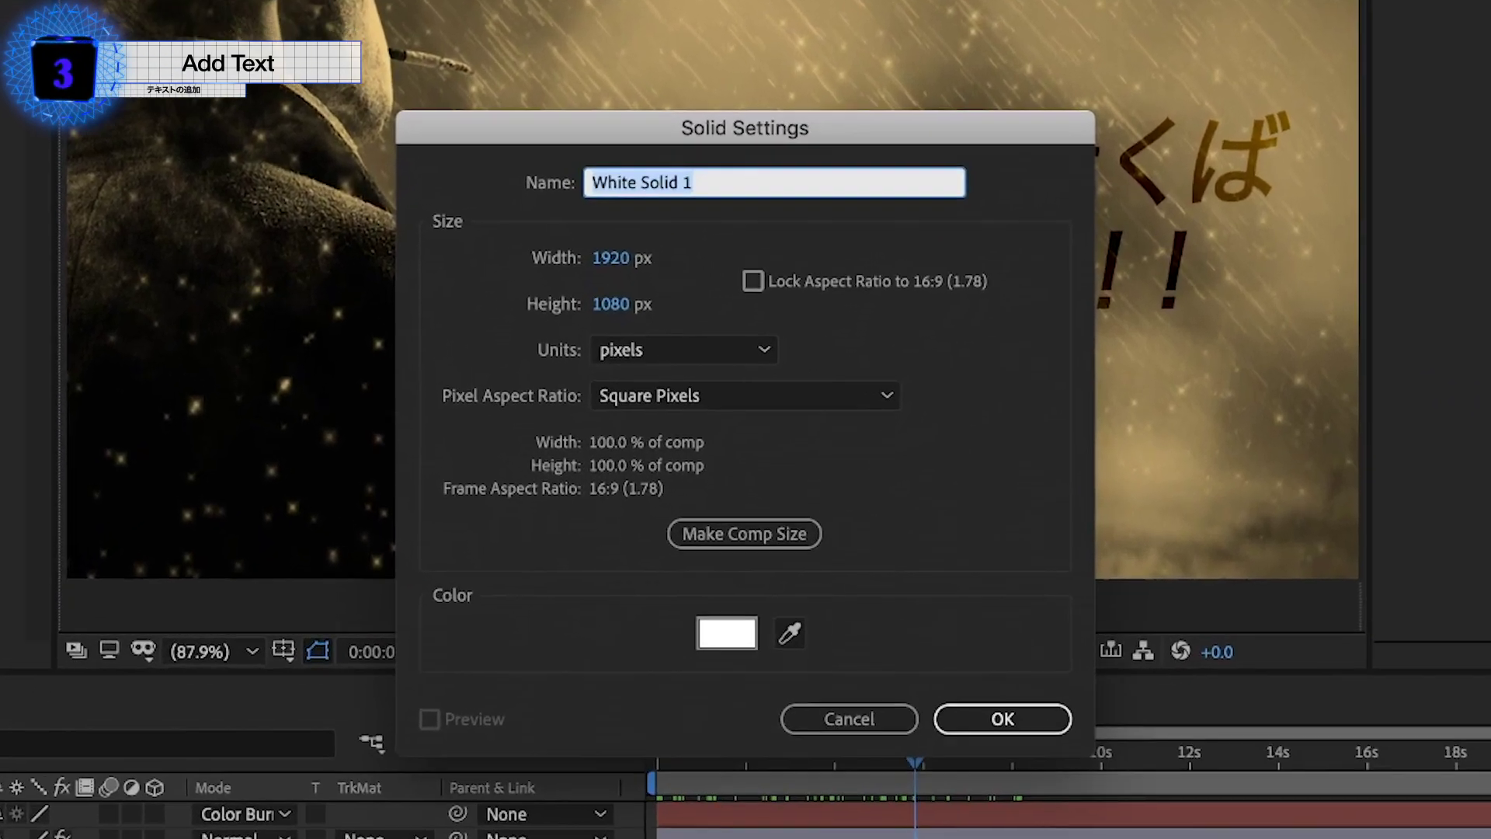
type("F")
type("ctal")
type("ractal")
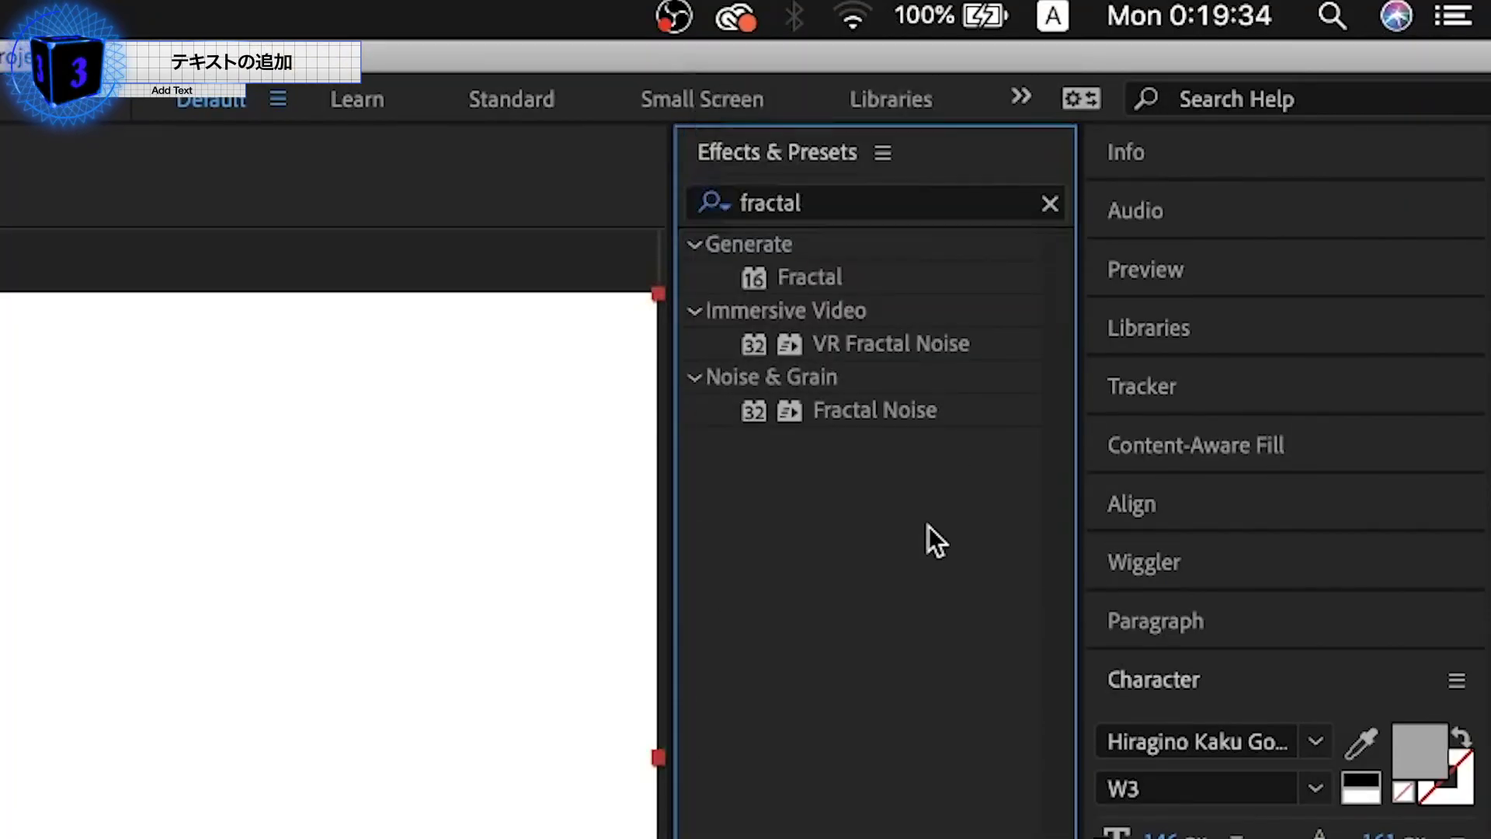
left_click(902, 405)
double_click(822, 404)
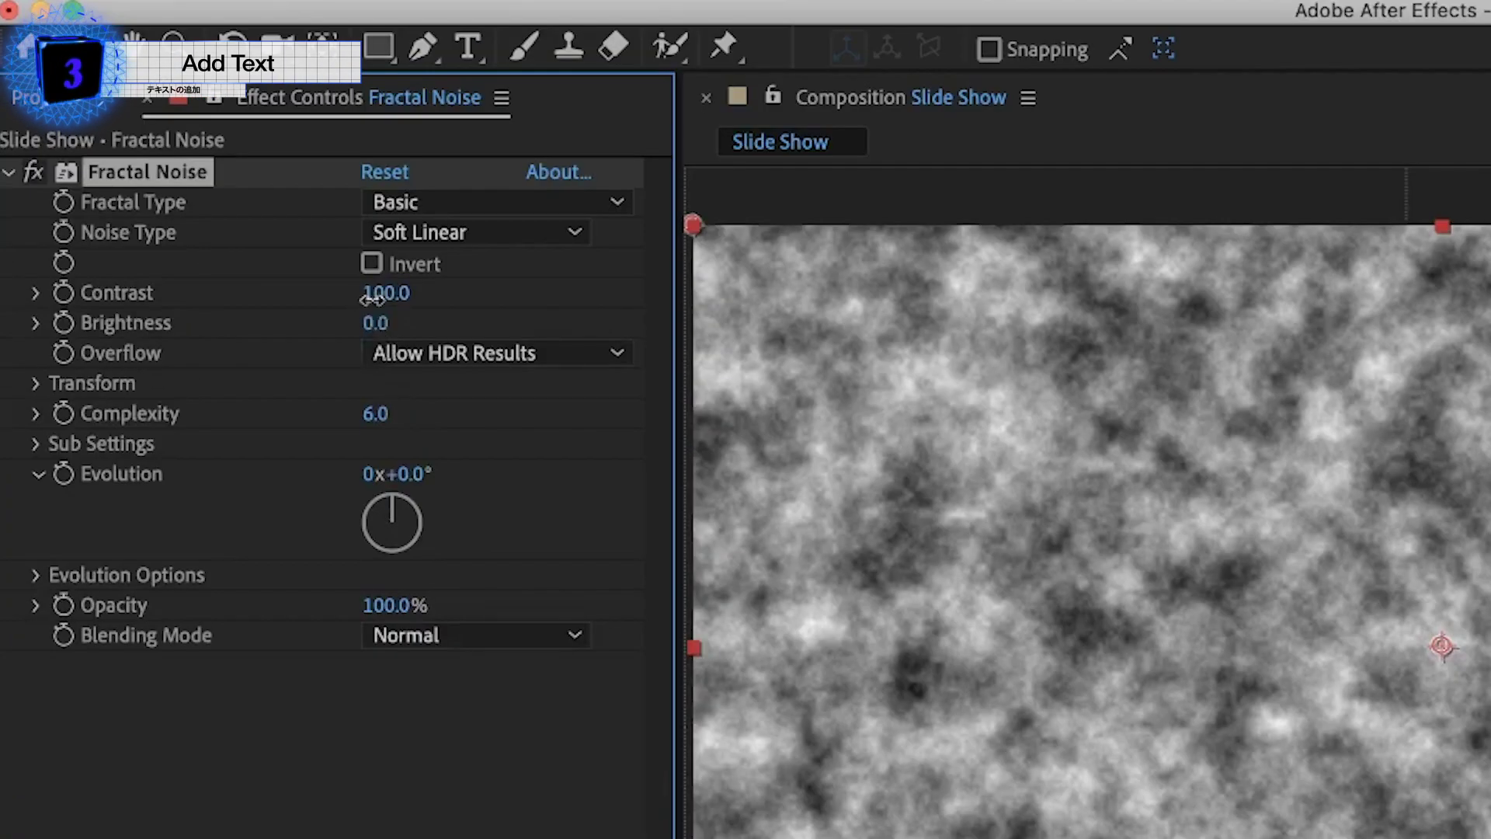
left_click_drag(373, 299, 726, 306)
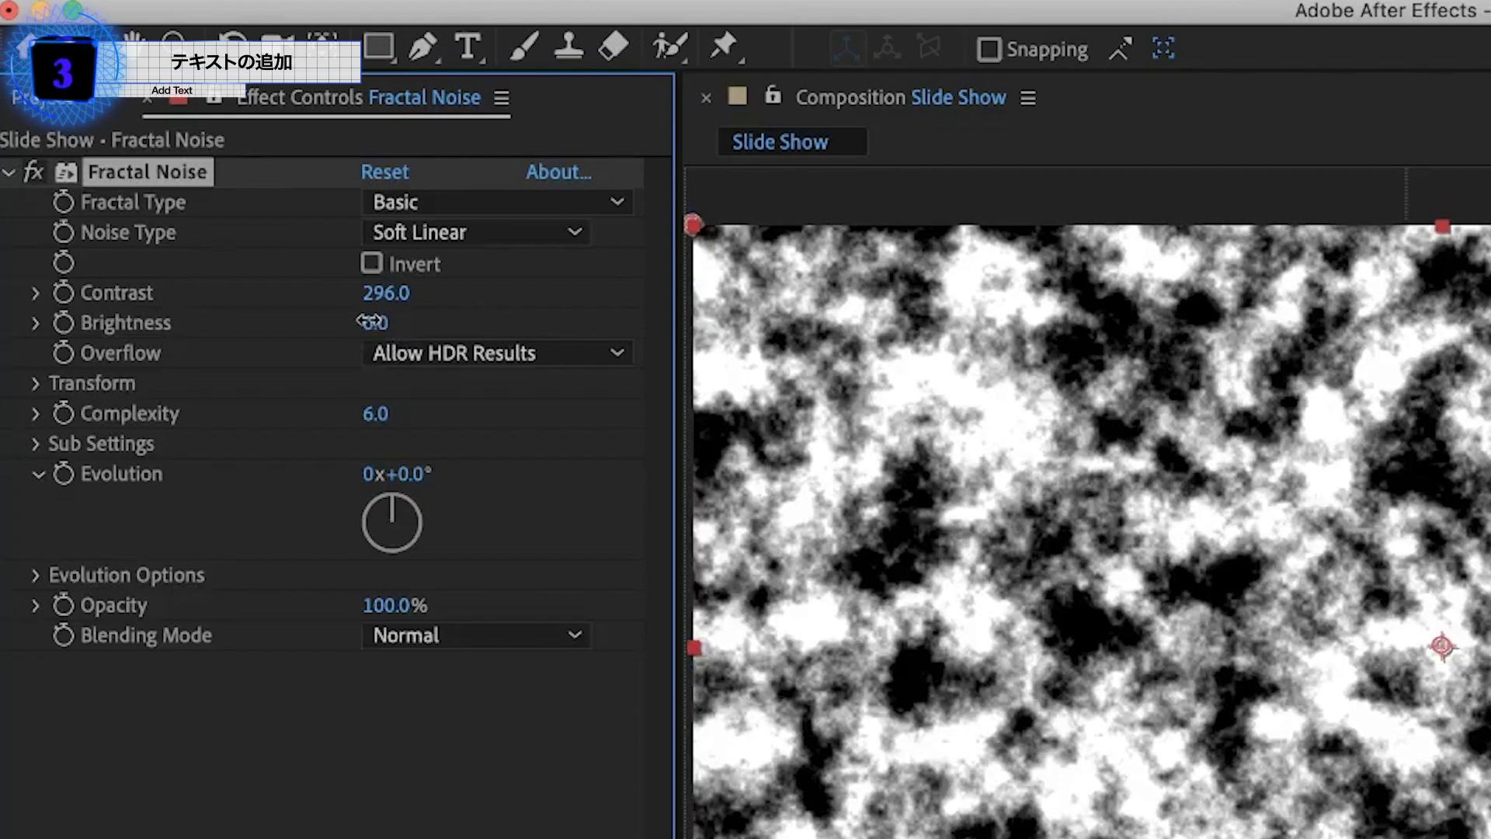
left_click_drag(371, 321, 351, 320)
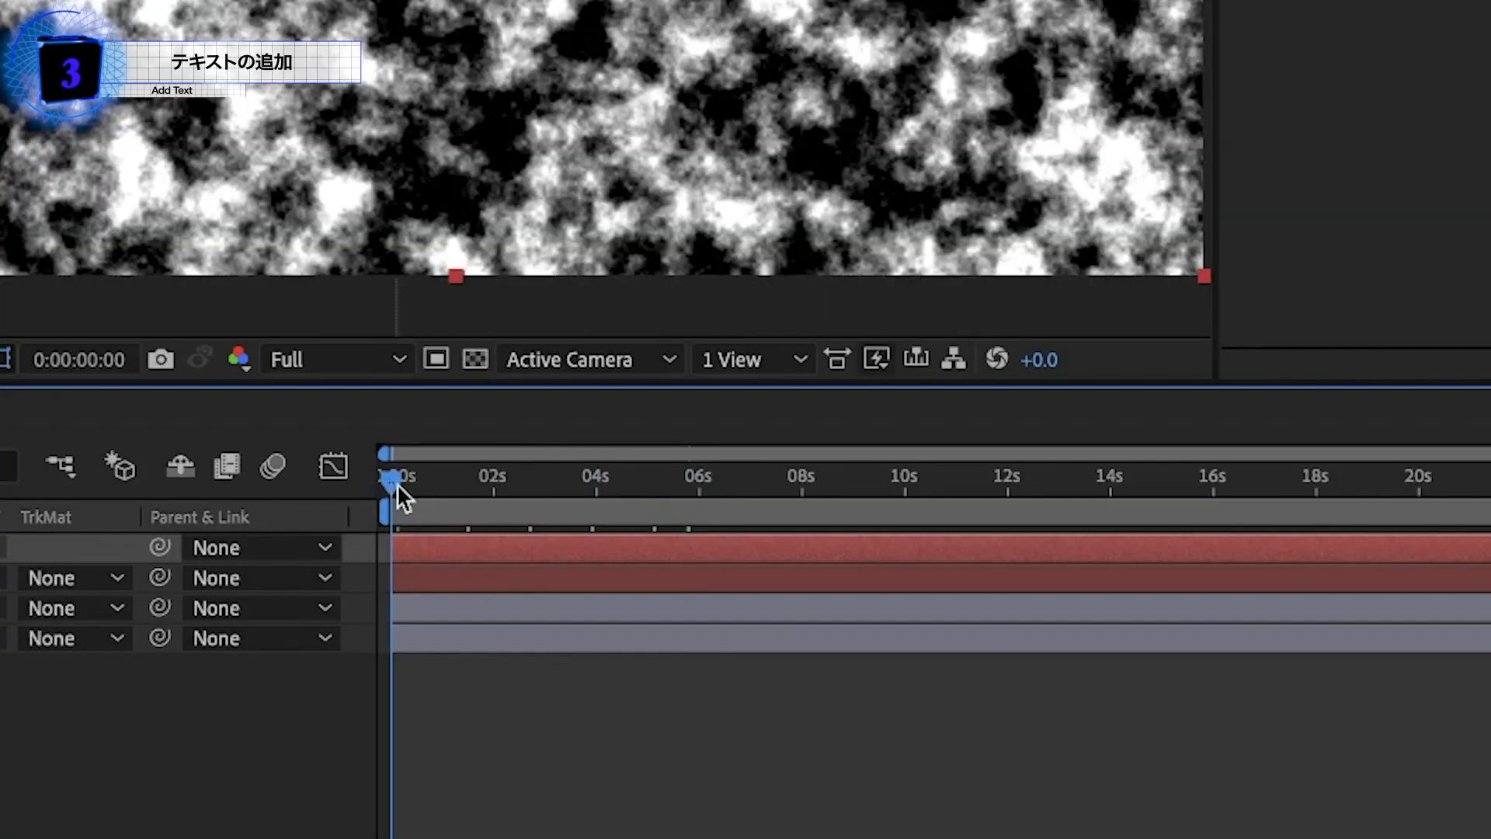
left_click_drag(398, 483, 503, 502)
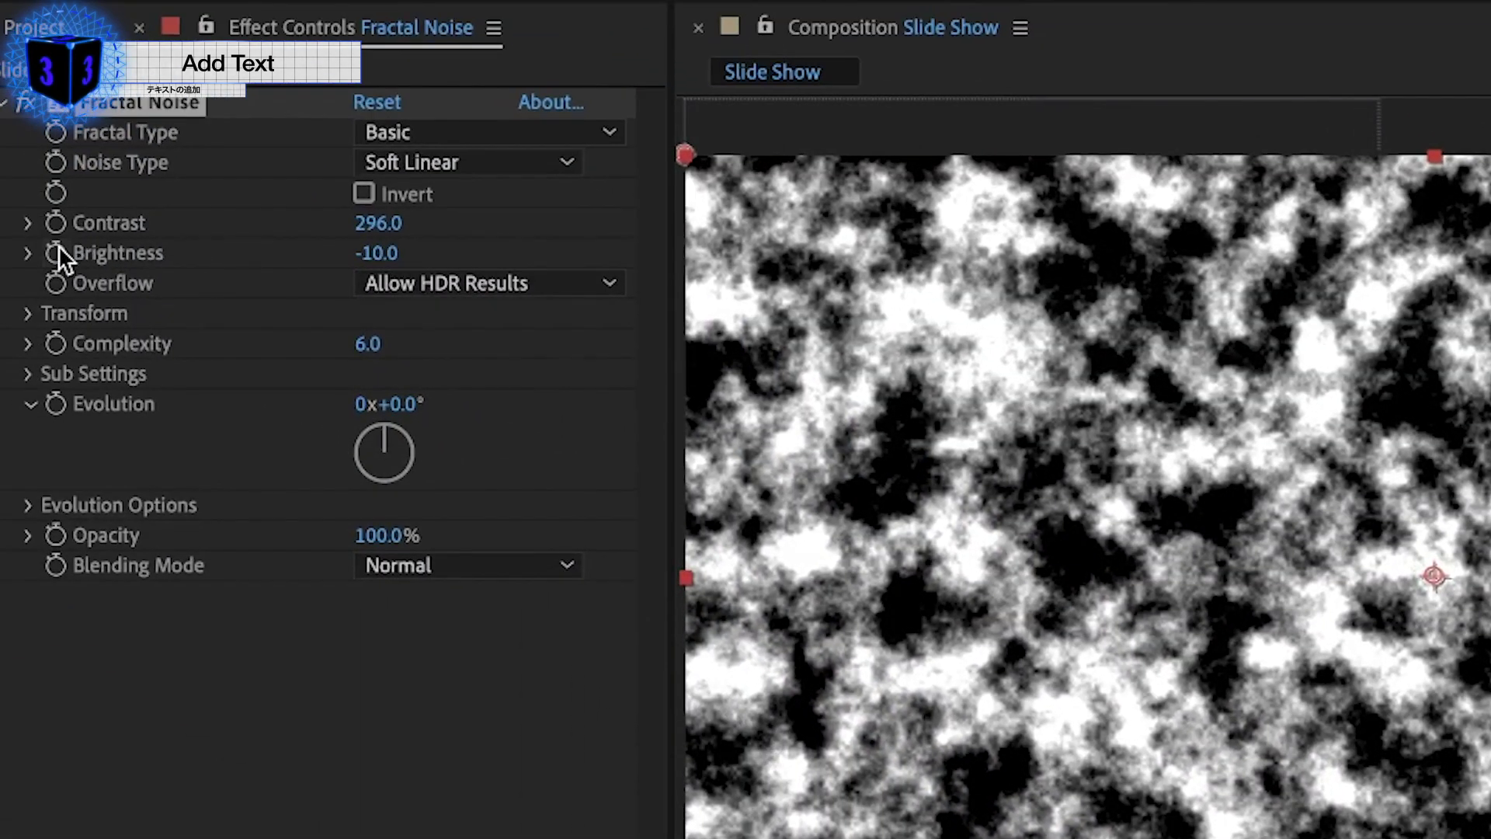
Keyframe Fractal Noise Brightness from -210 near 2 s to 260 at 0:00:05:23
left_click(58, 250)
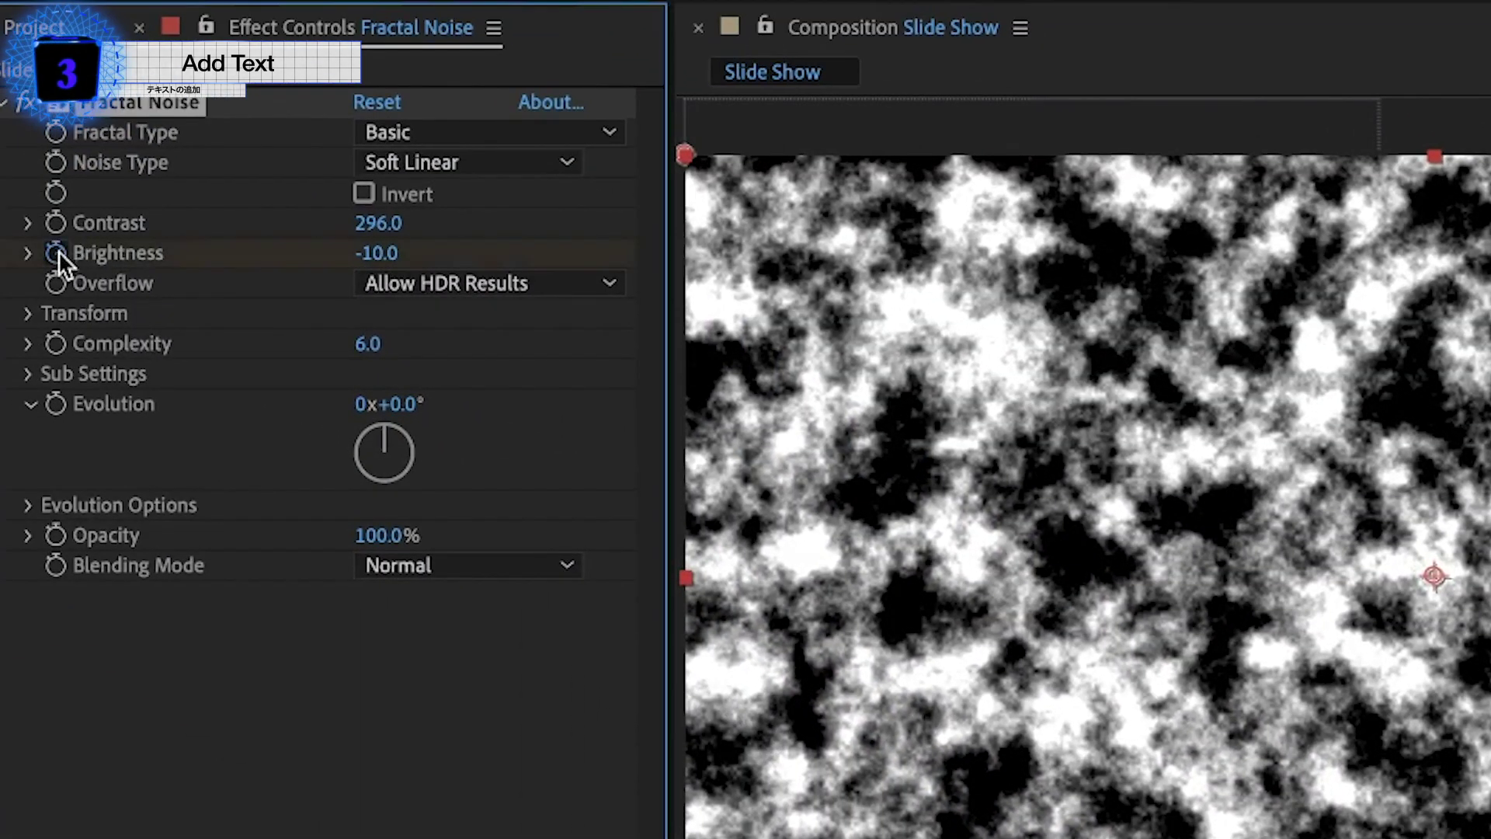
left_click_drag(387, 260, 352, 259)
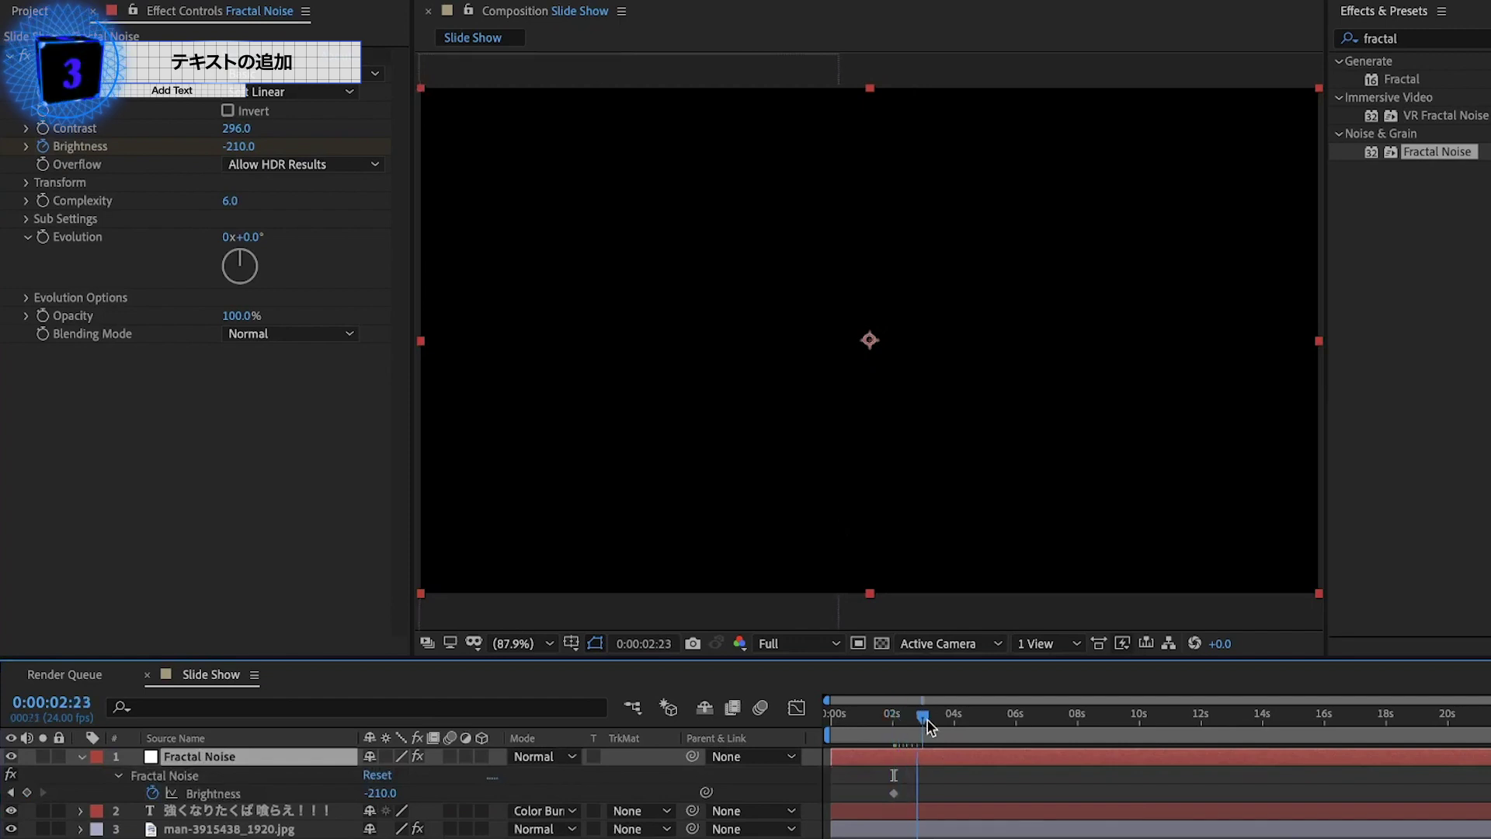
left_click_drag(927, 721, 1015, 716)
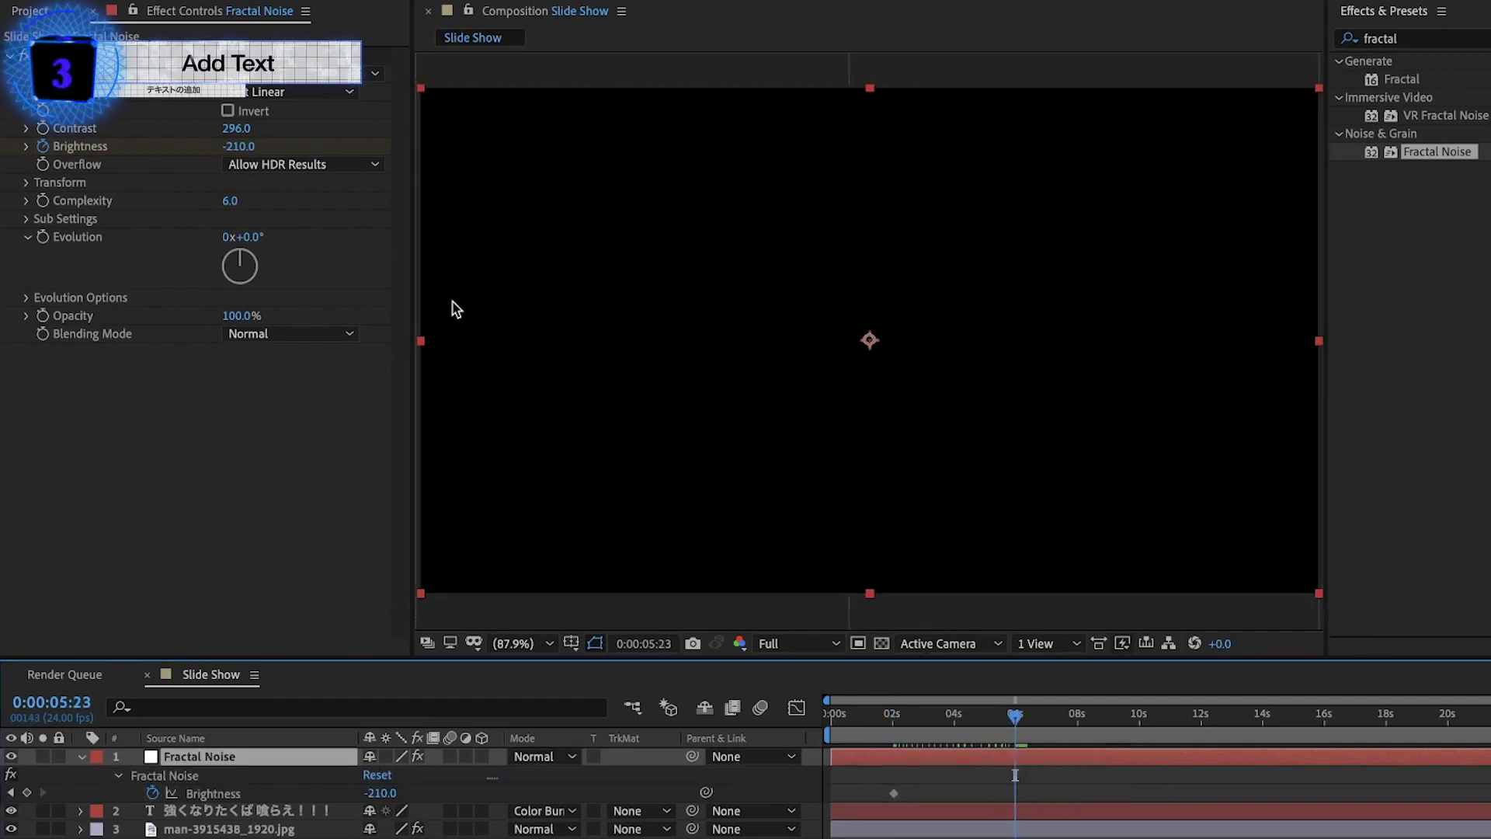
left_click_drag(237, 146, 305, 150)
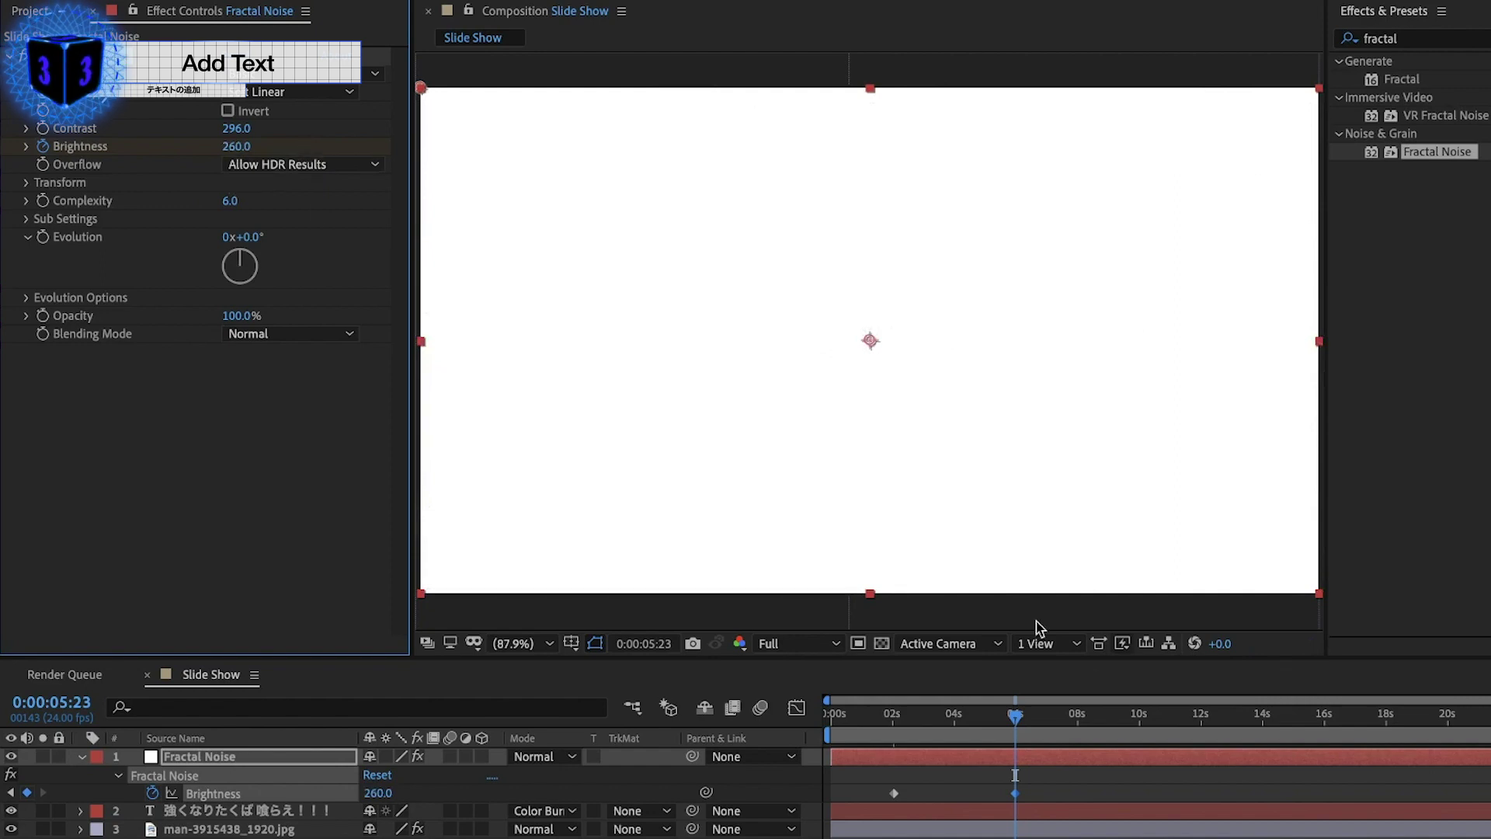
left_click_drag(1015, 716, 863, 716)
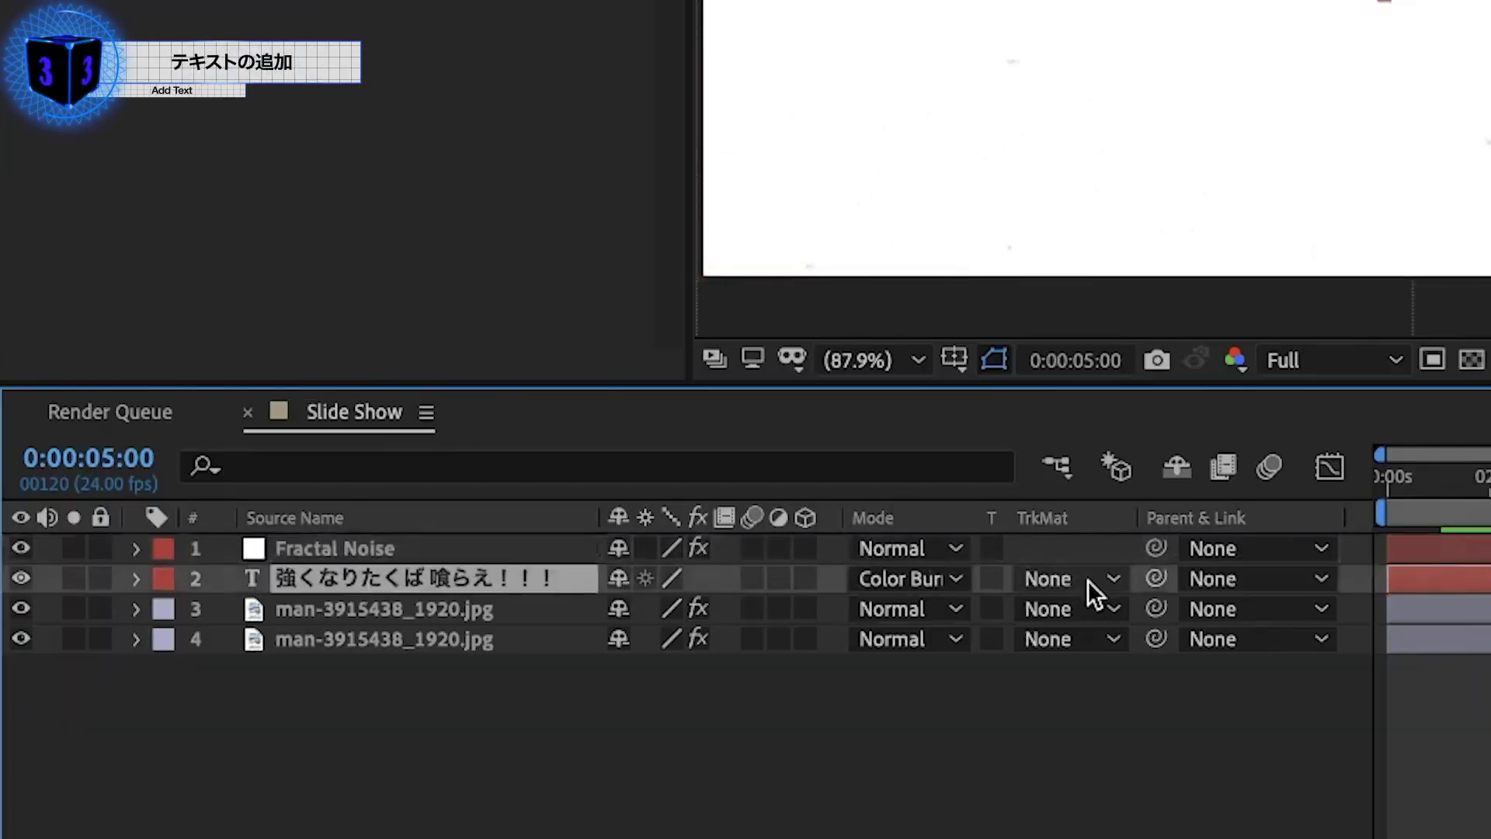
Set the Japanese text layer's Track Matte to Luma Matte using the Fractal Noise layer
right_click(1027, 556)
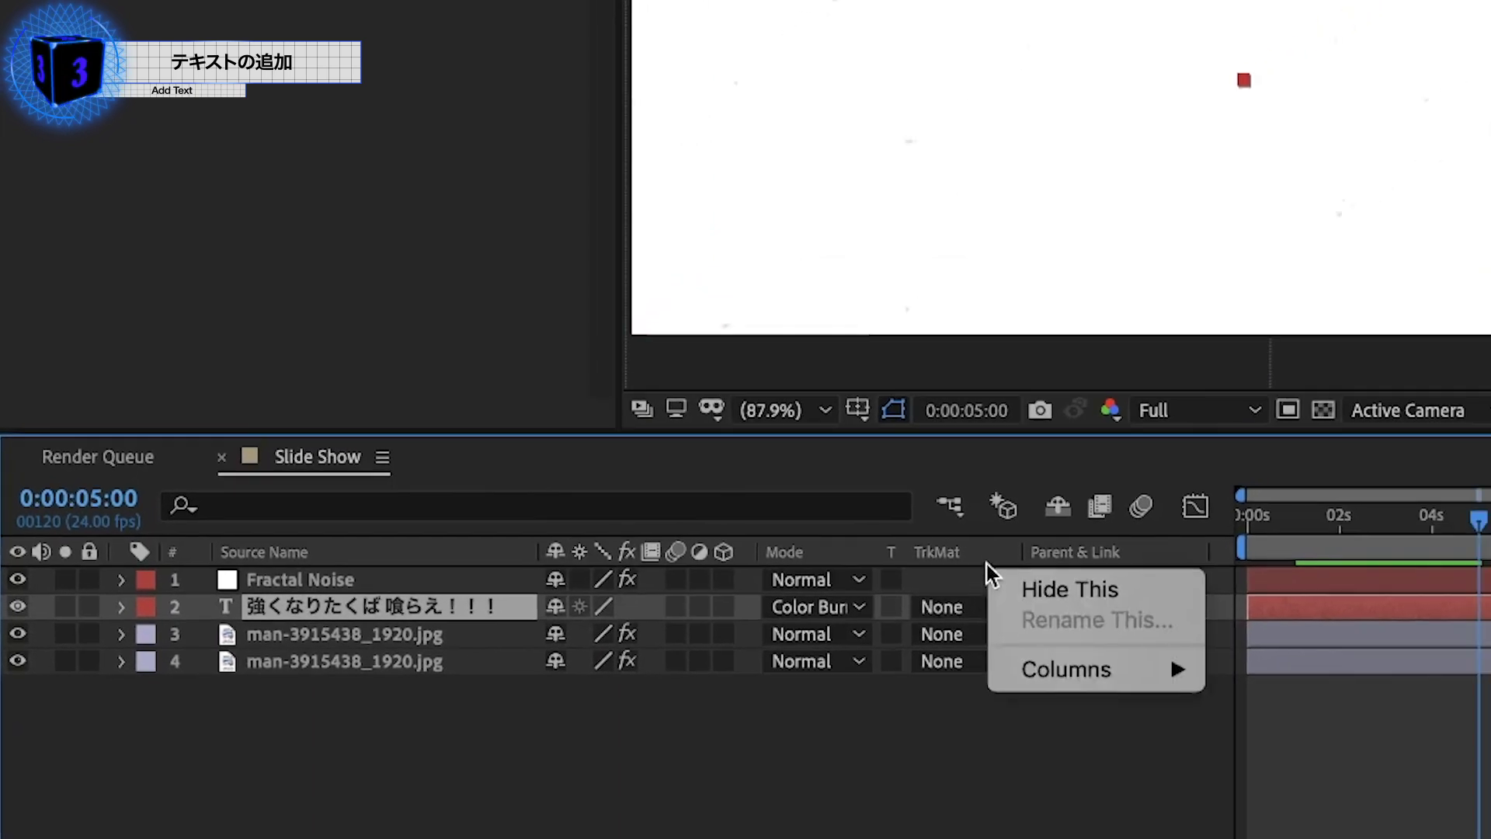
mouse_move(1109, 664)
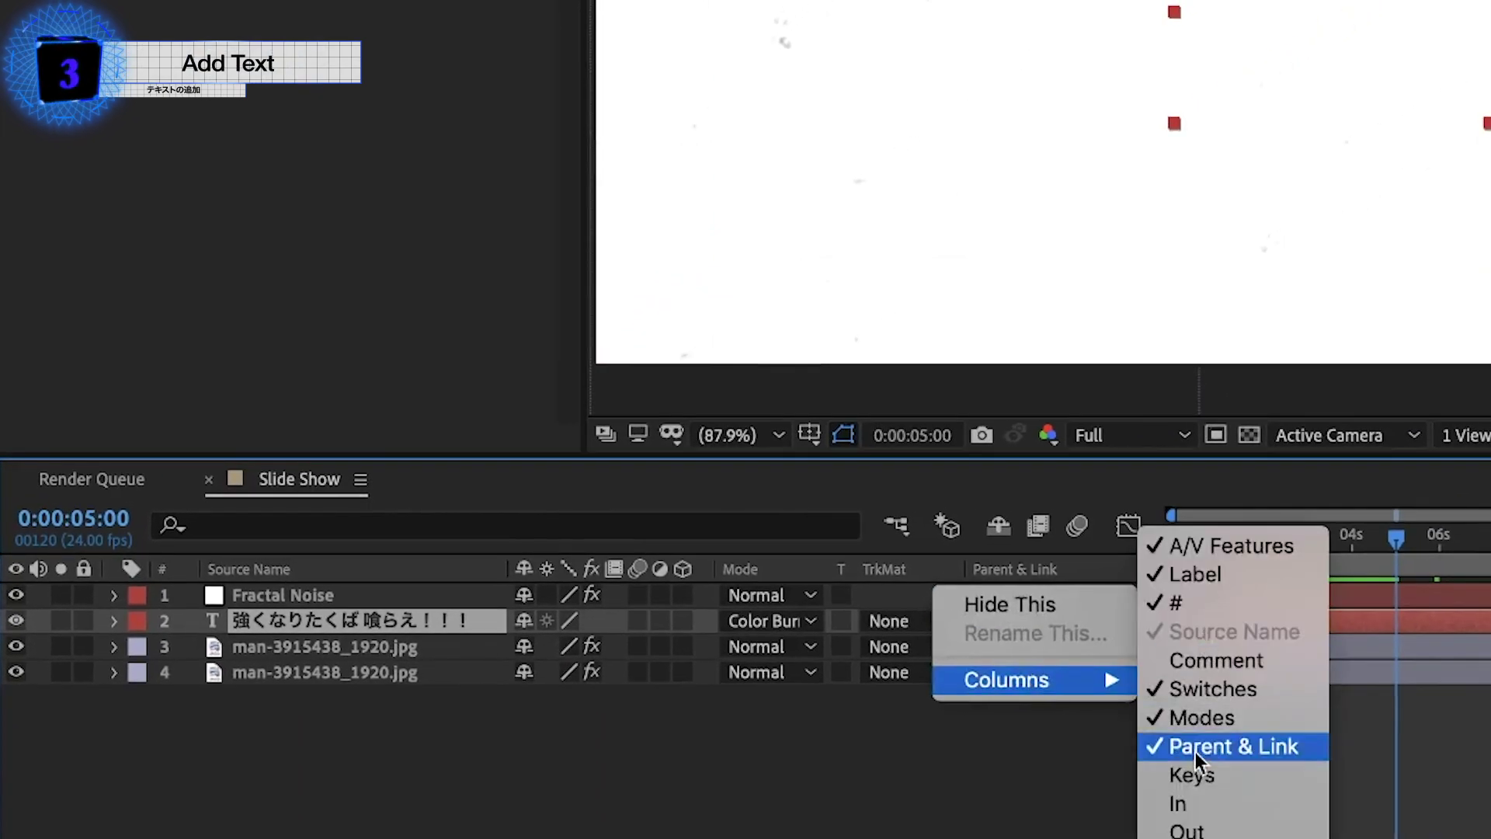
key("F4")
key("F4")
key("F4")
key("F4")
left_click(911, 630)
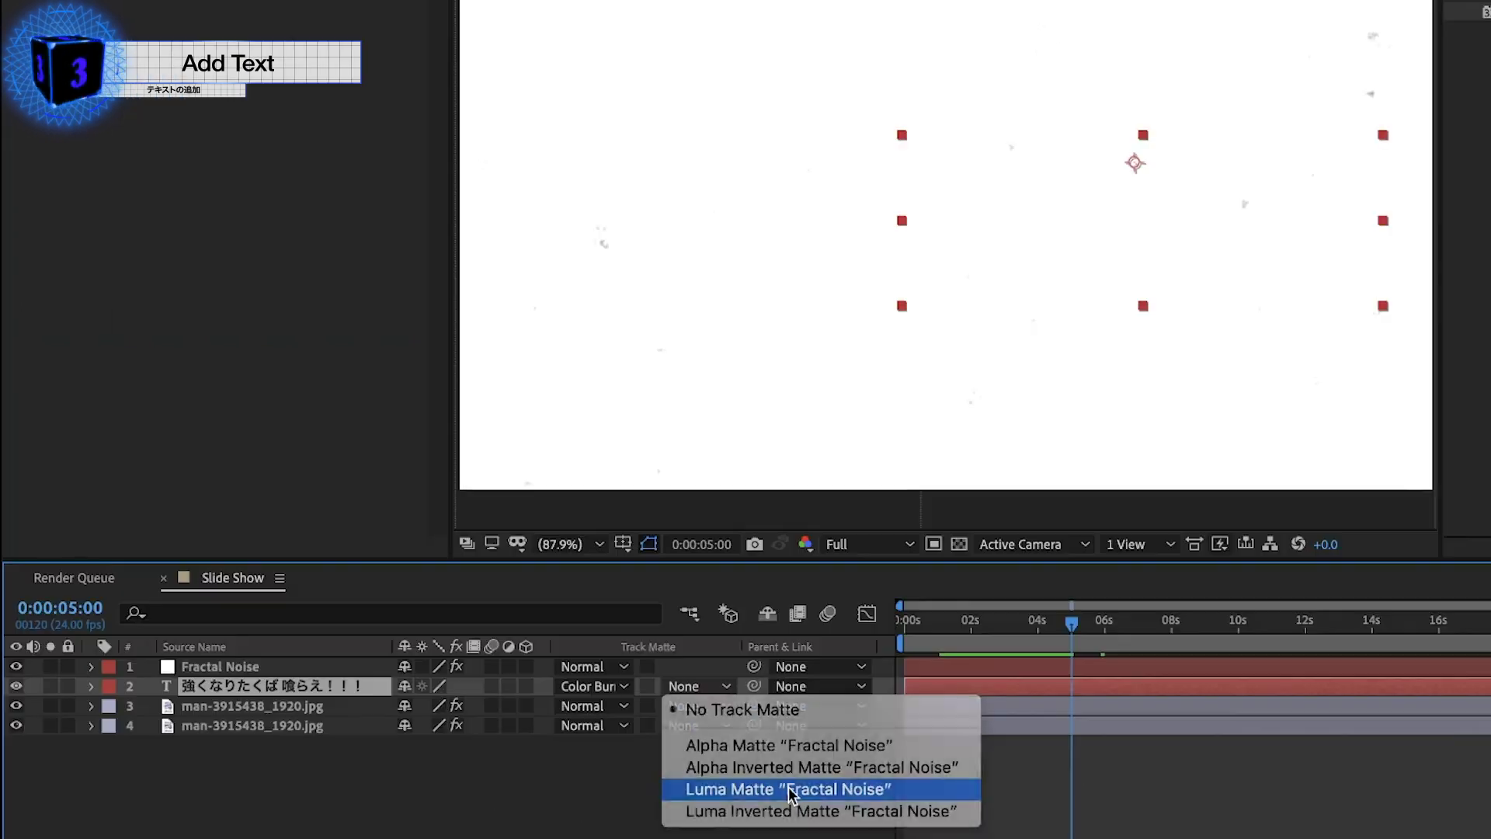
left_click(716, 728)
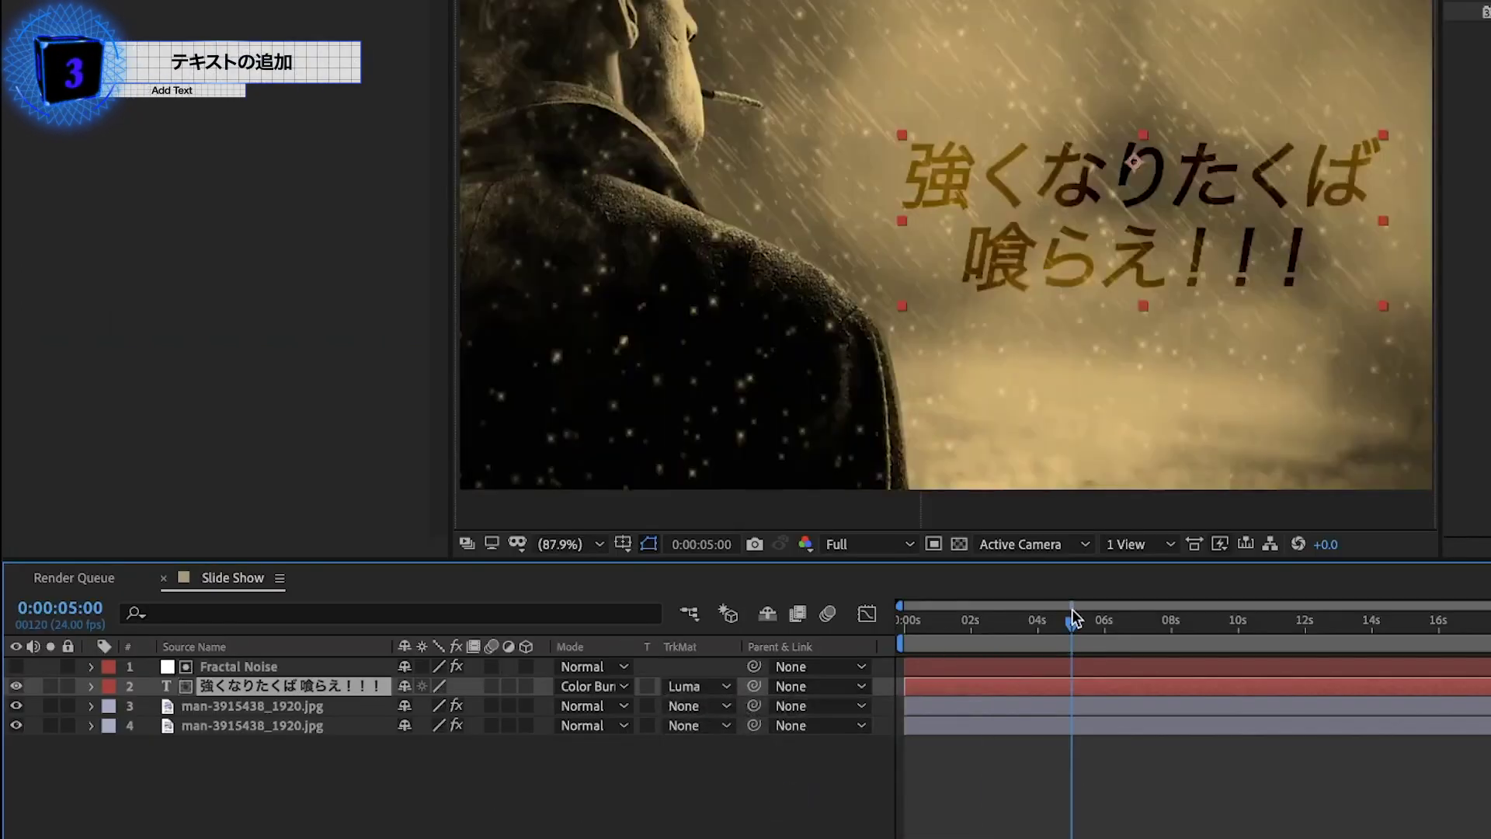
Preview the text emerging through the noise matte, ending near 4 seconds
left_click_drag(1074, 629, 988, 626)
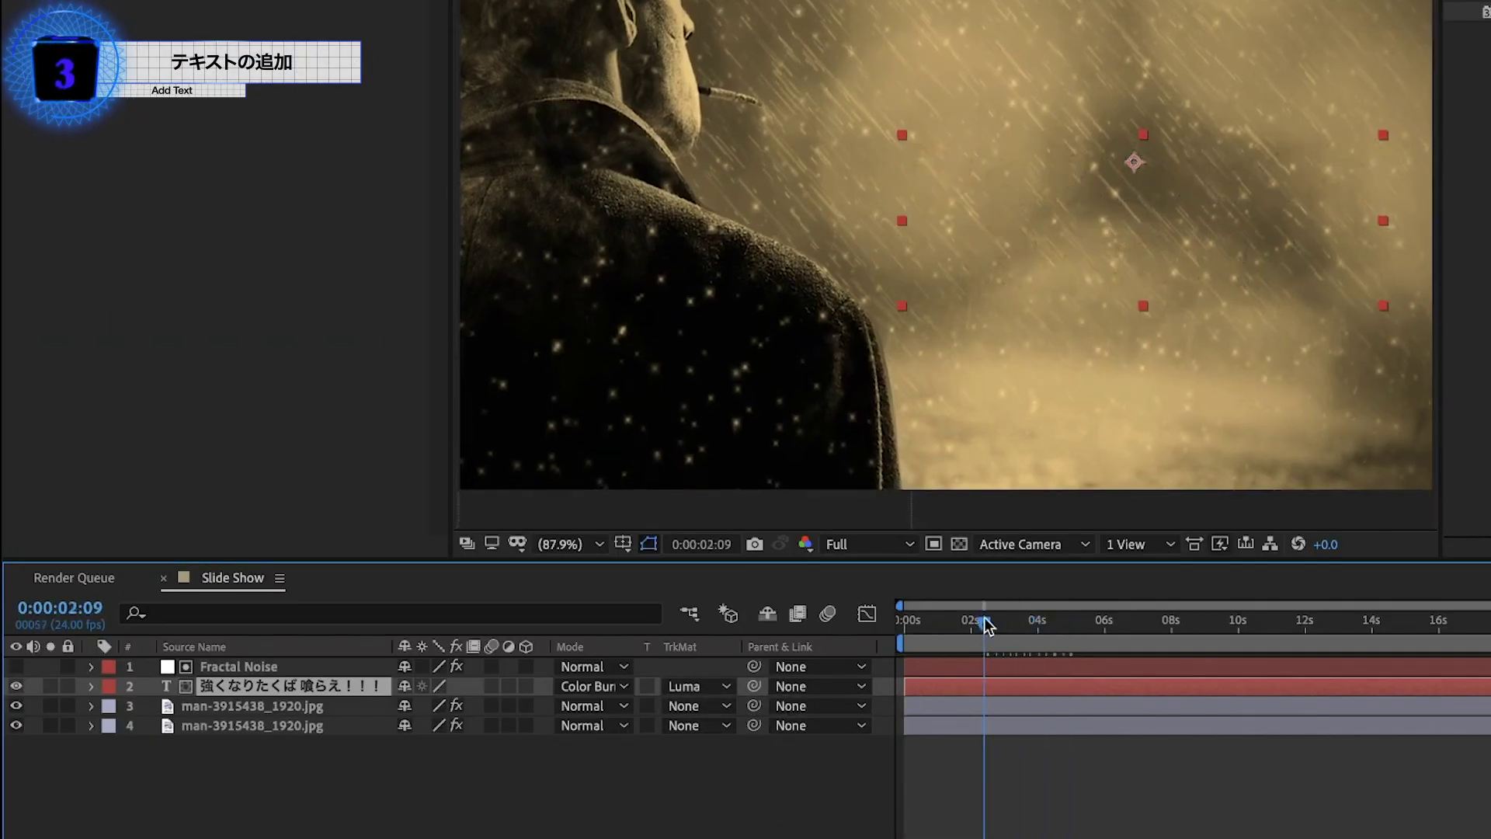
key("space")
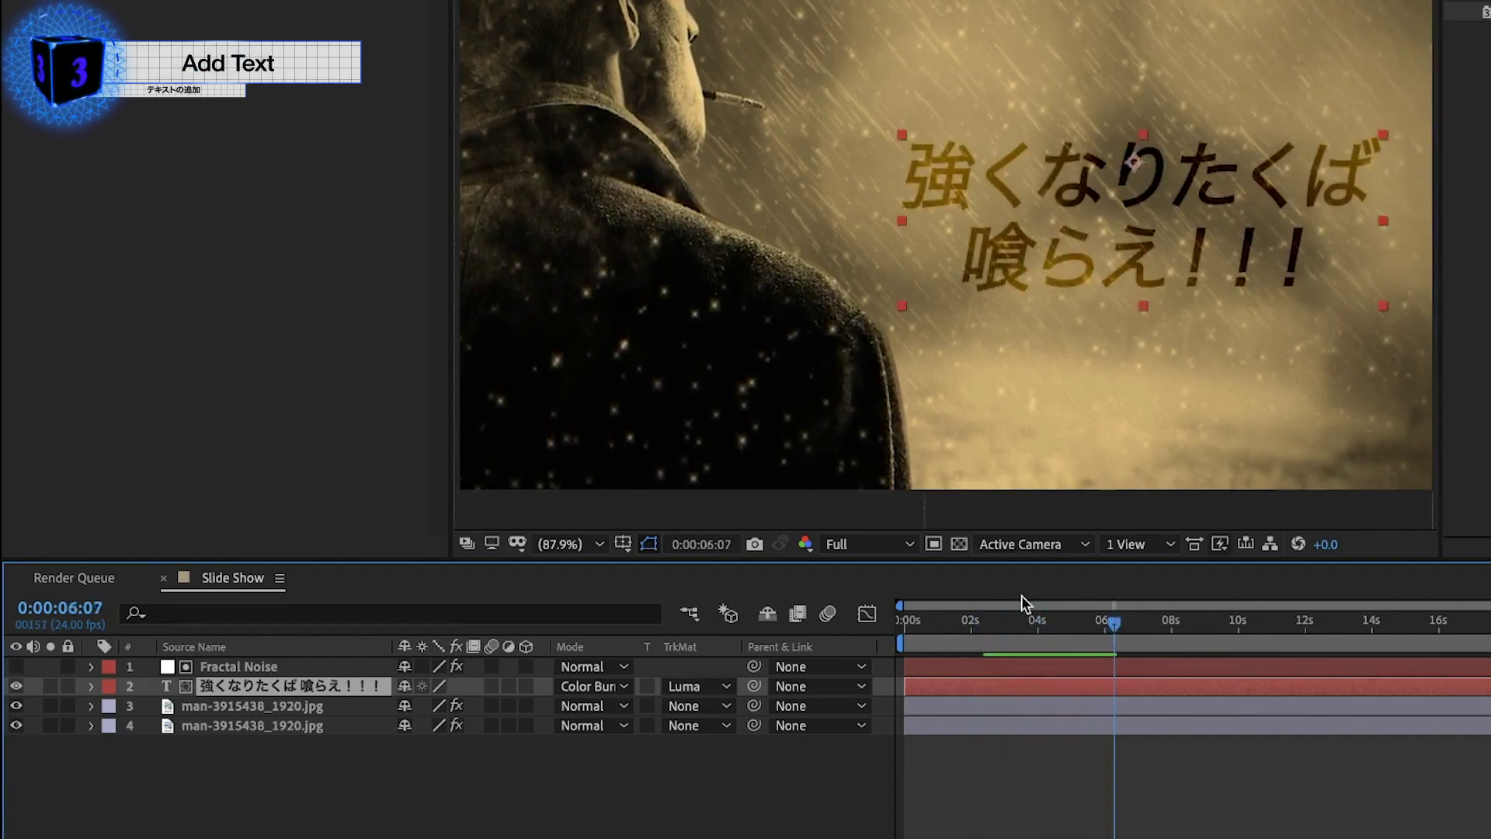
left_click_drag(1026, 621, 1060, 623)
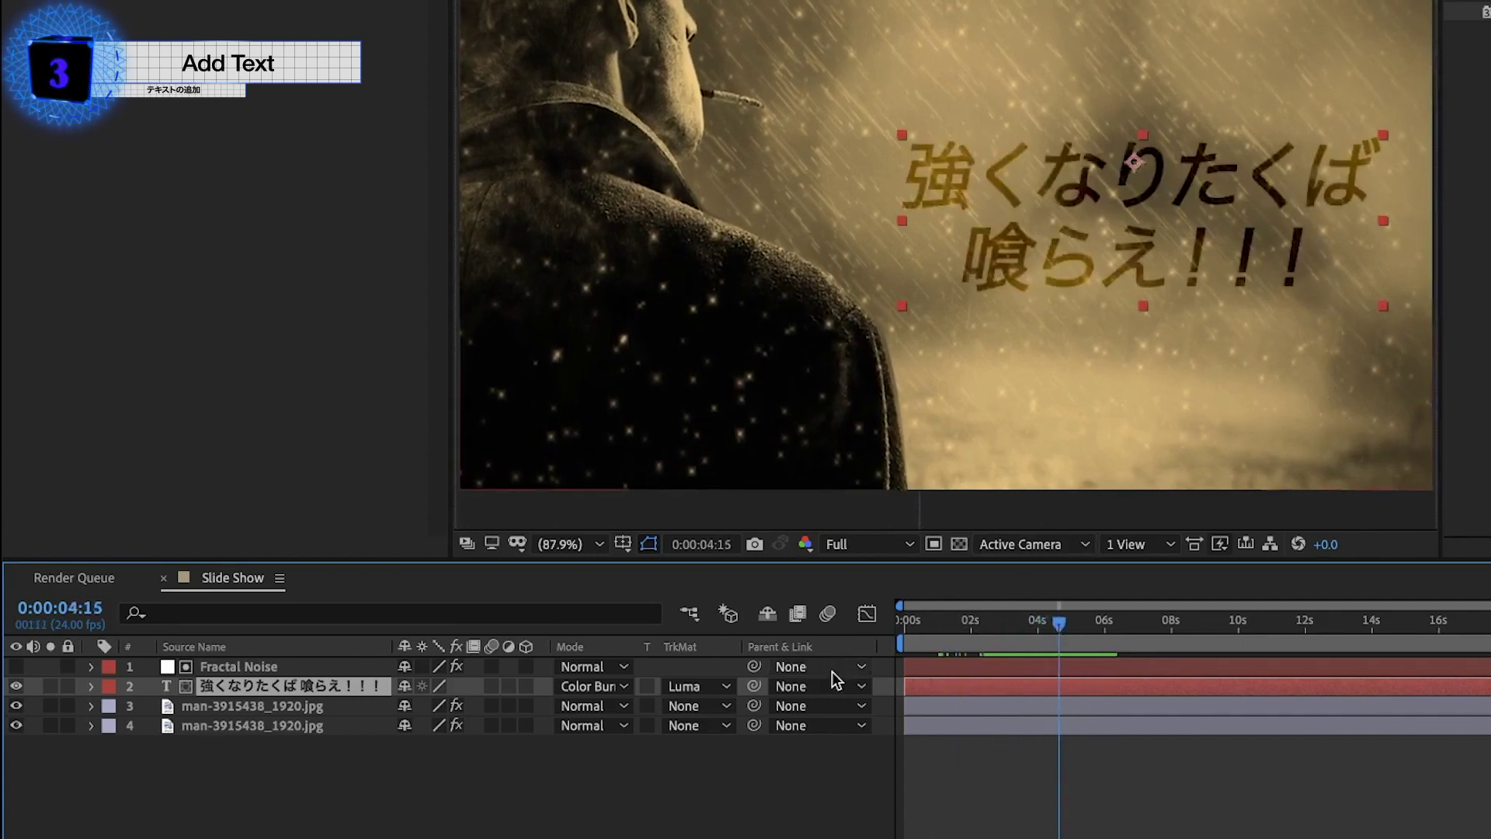
Add a Scale keyframe of 90% to the Japanese text near 4 s and preview it
key("s")
left_click(149, 706)
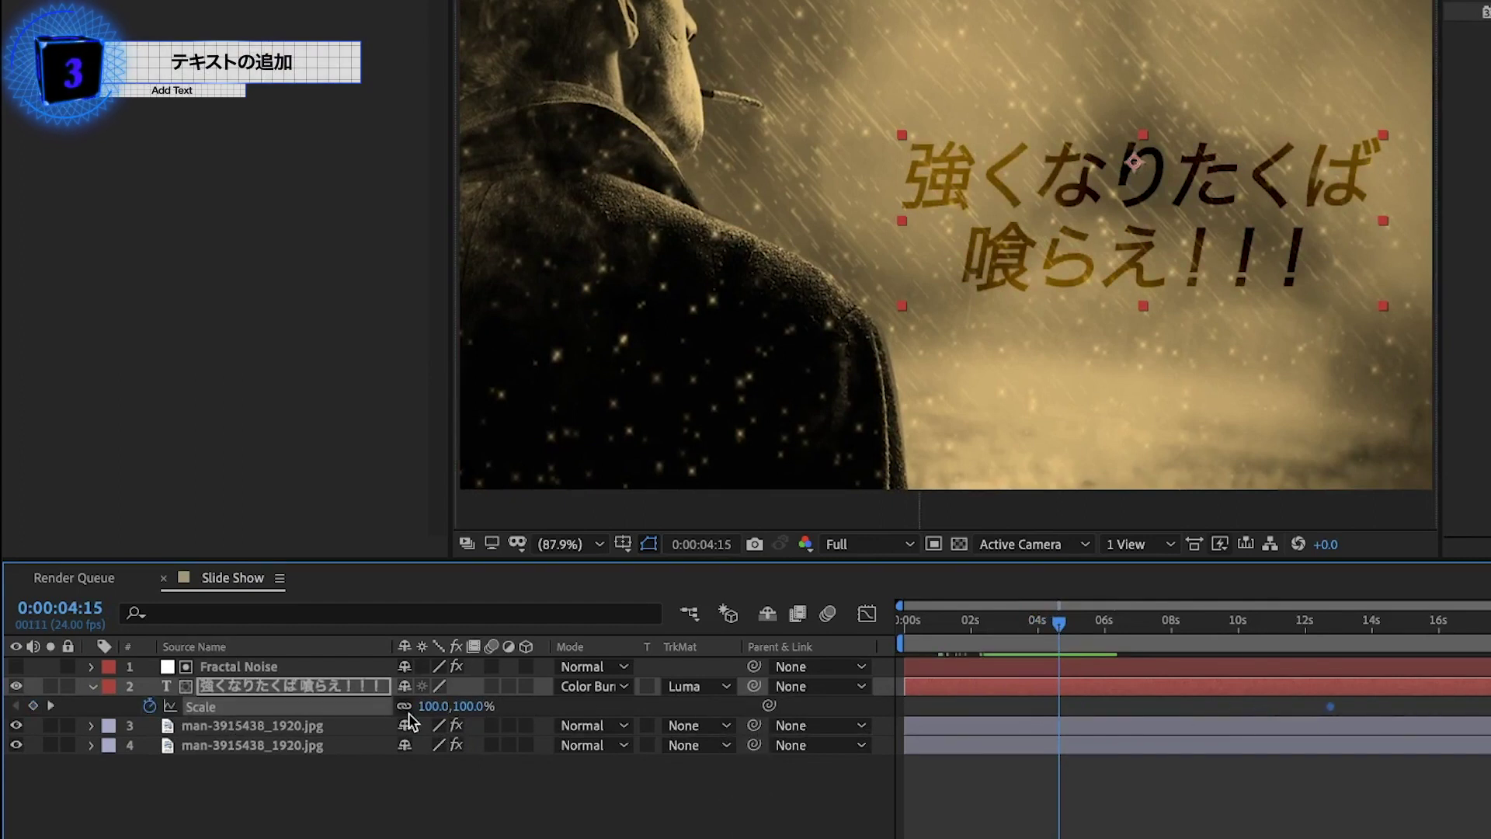
left_click(432, 706)
type("90")
key("Return")
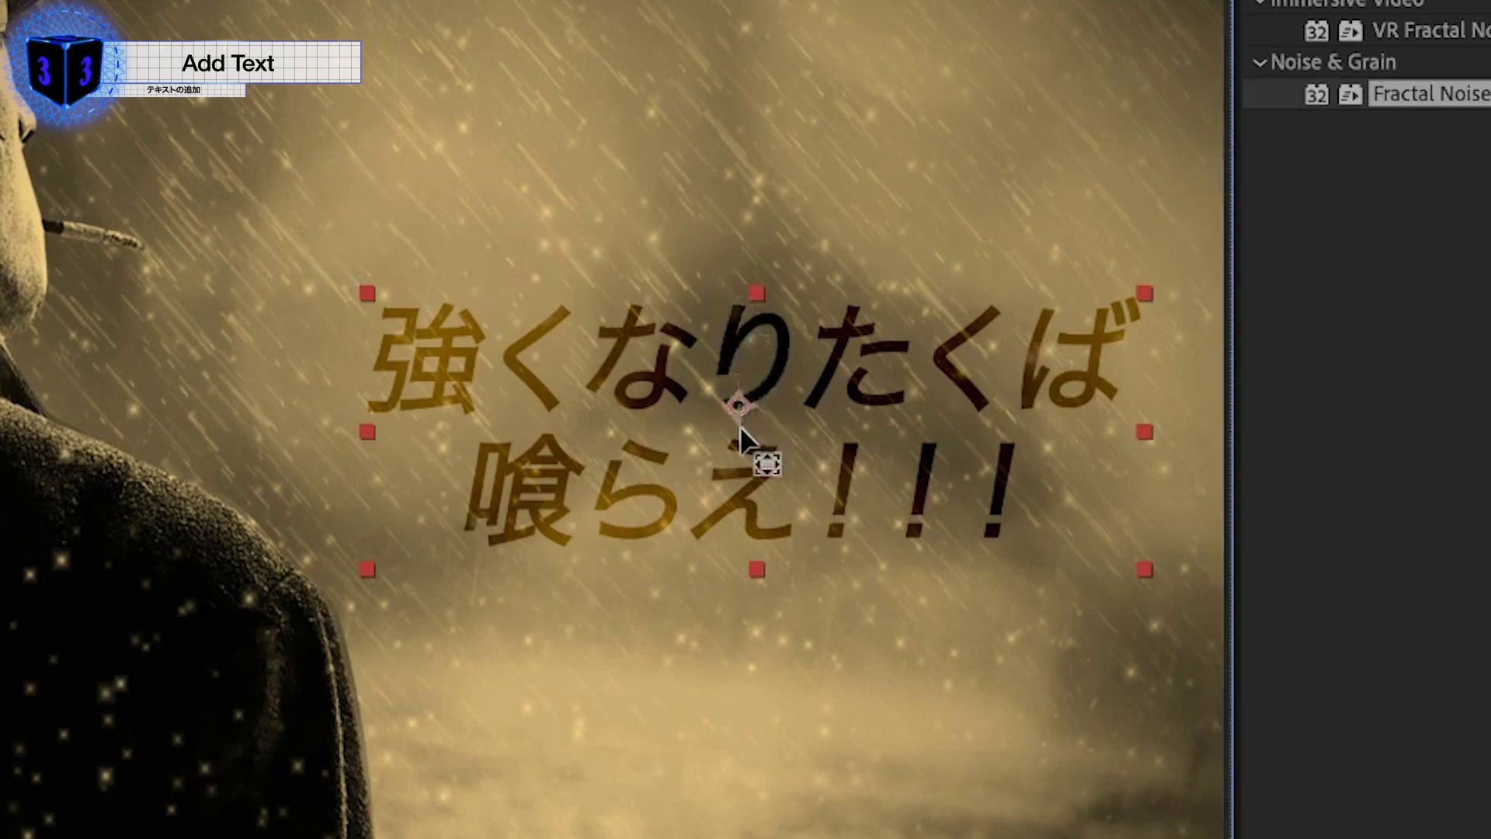
key("space")
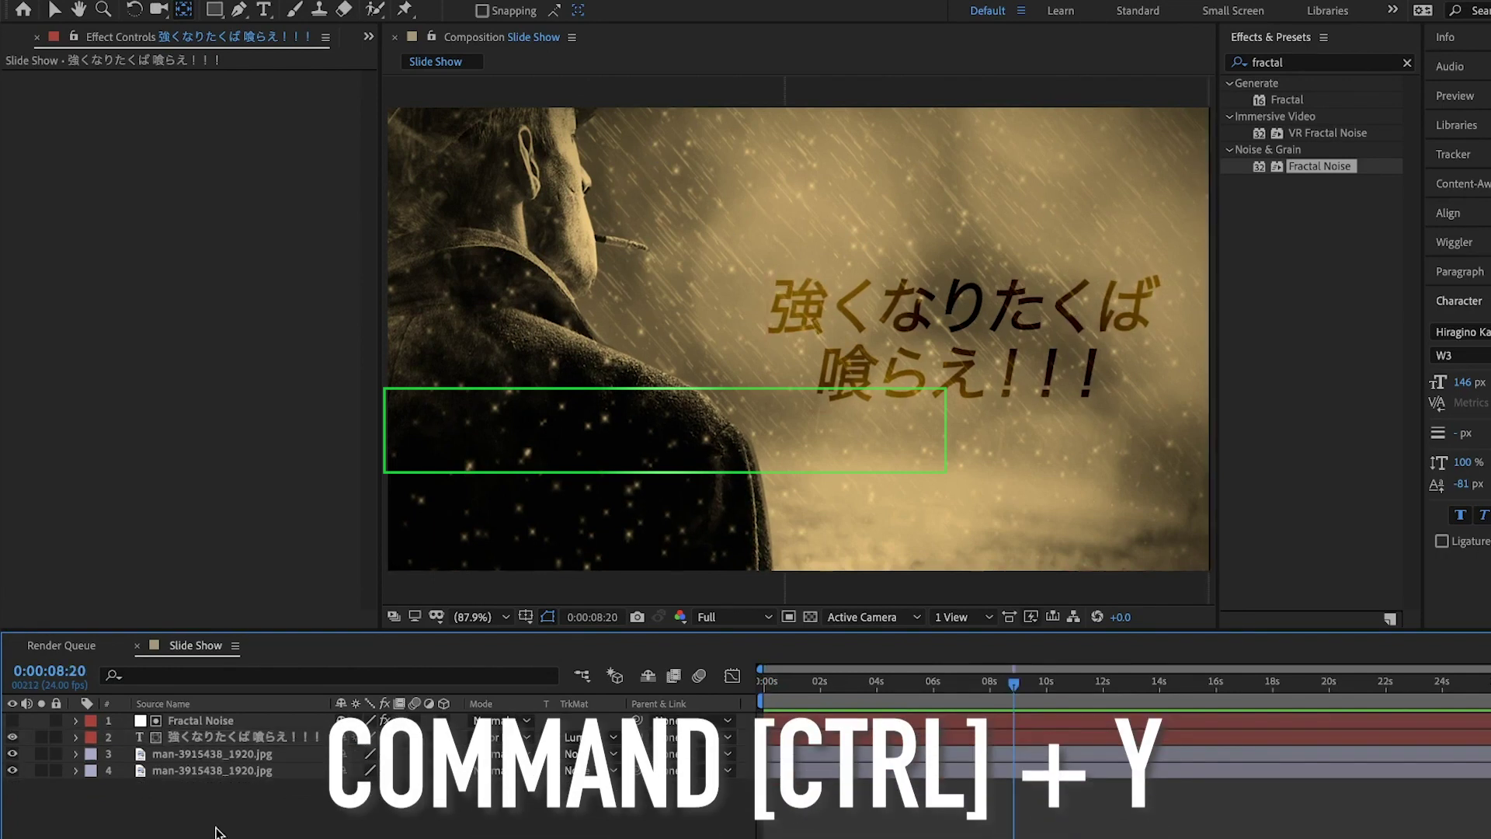
Create a new solid named Rainfall and apply CC Rainfall to it
key("ctrl+y")
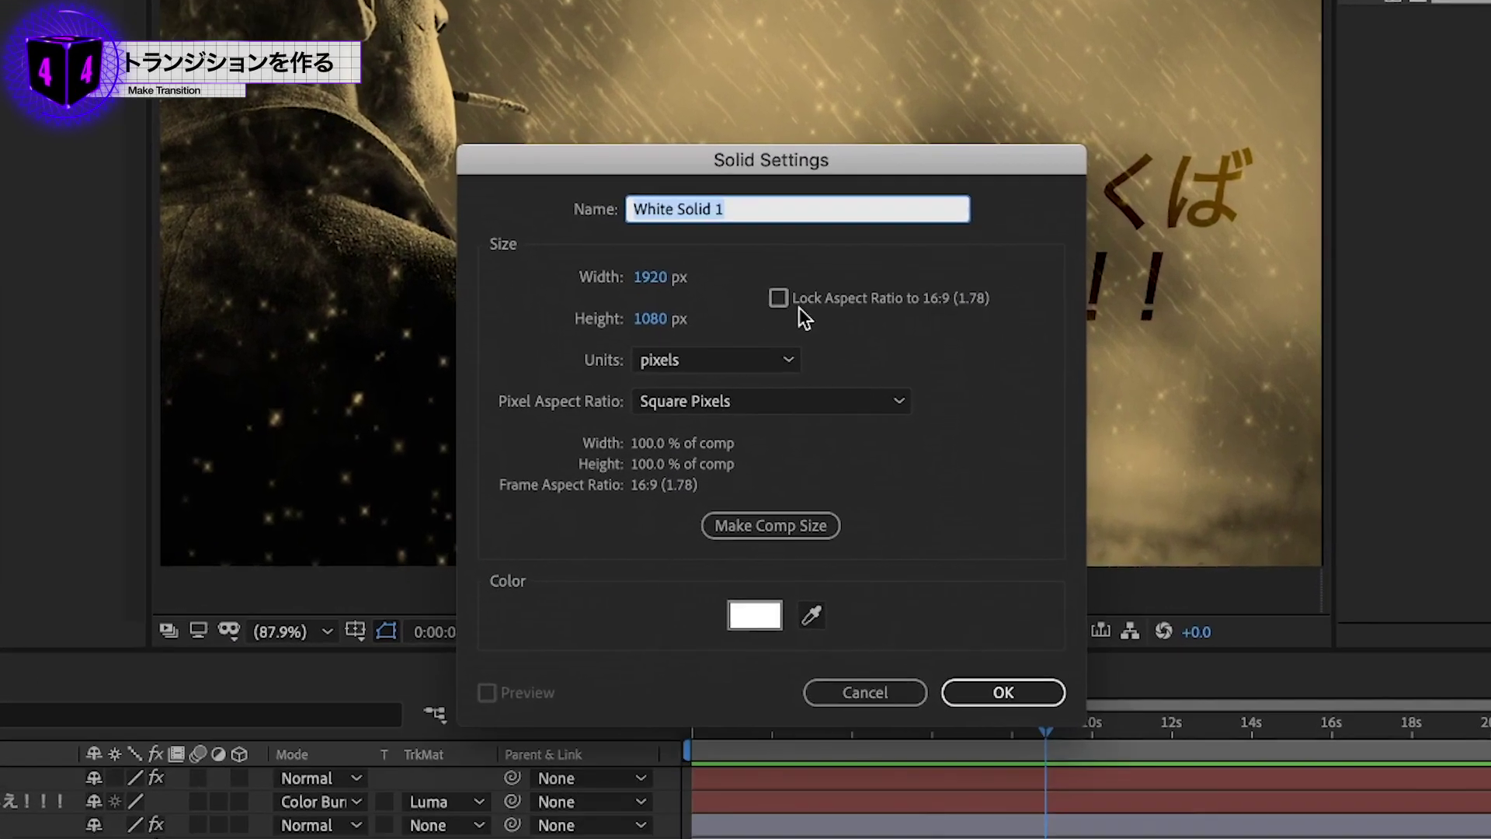
type("Rainfa")
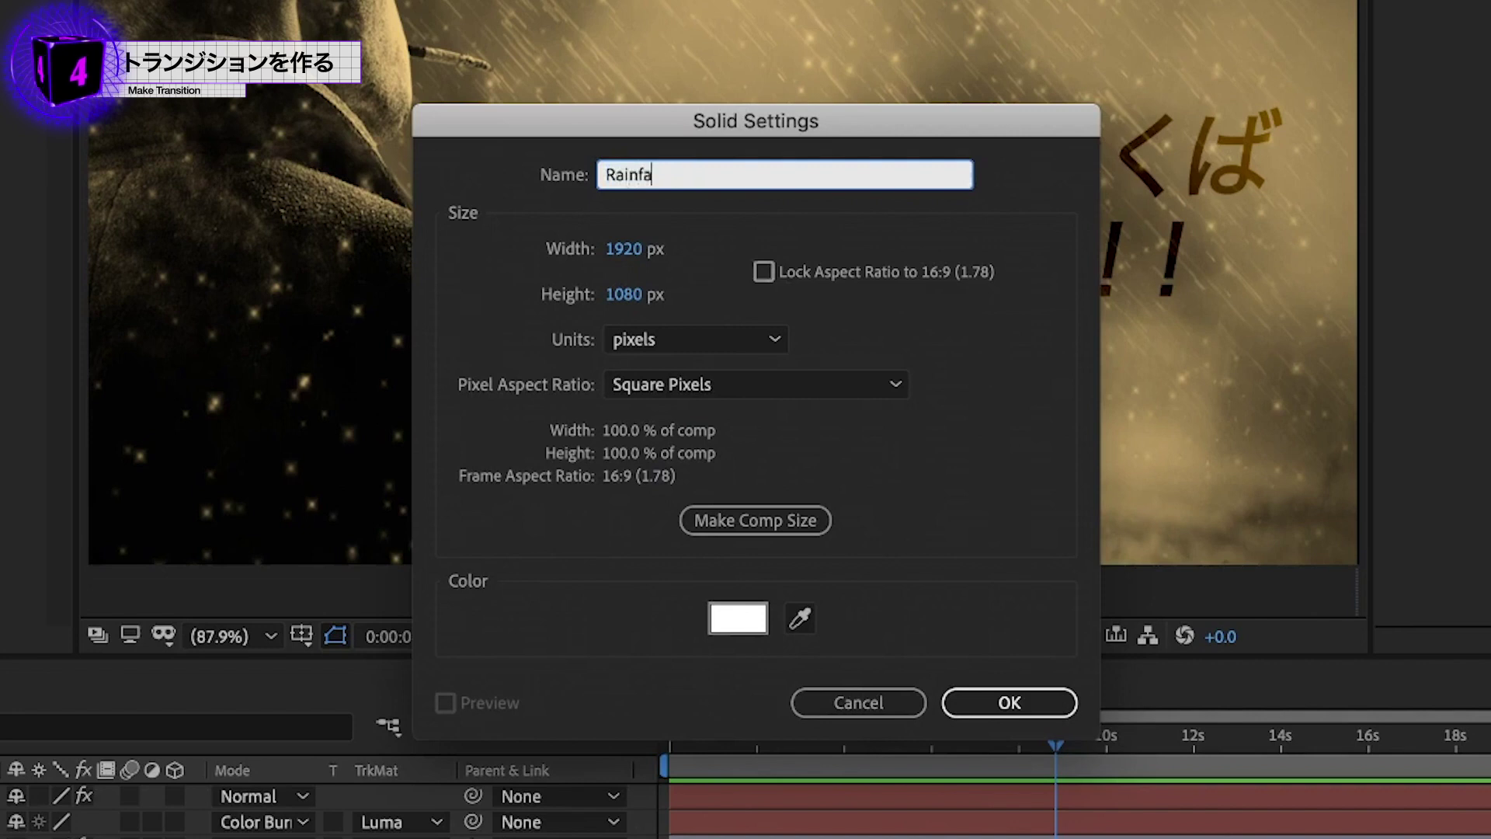
type("ll")
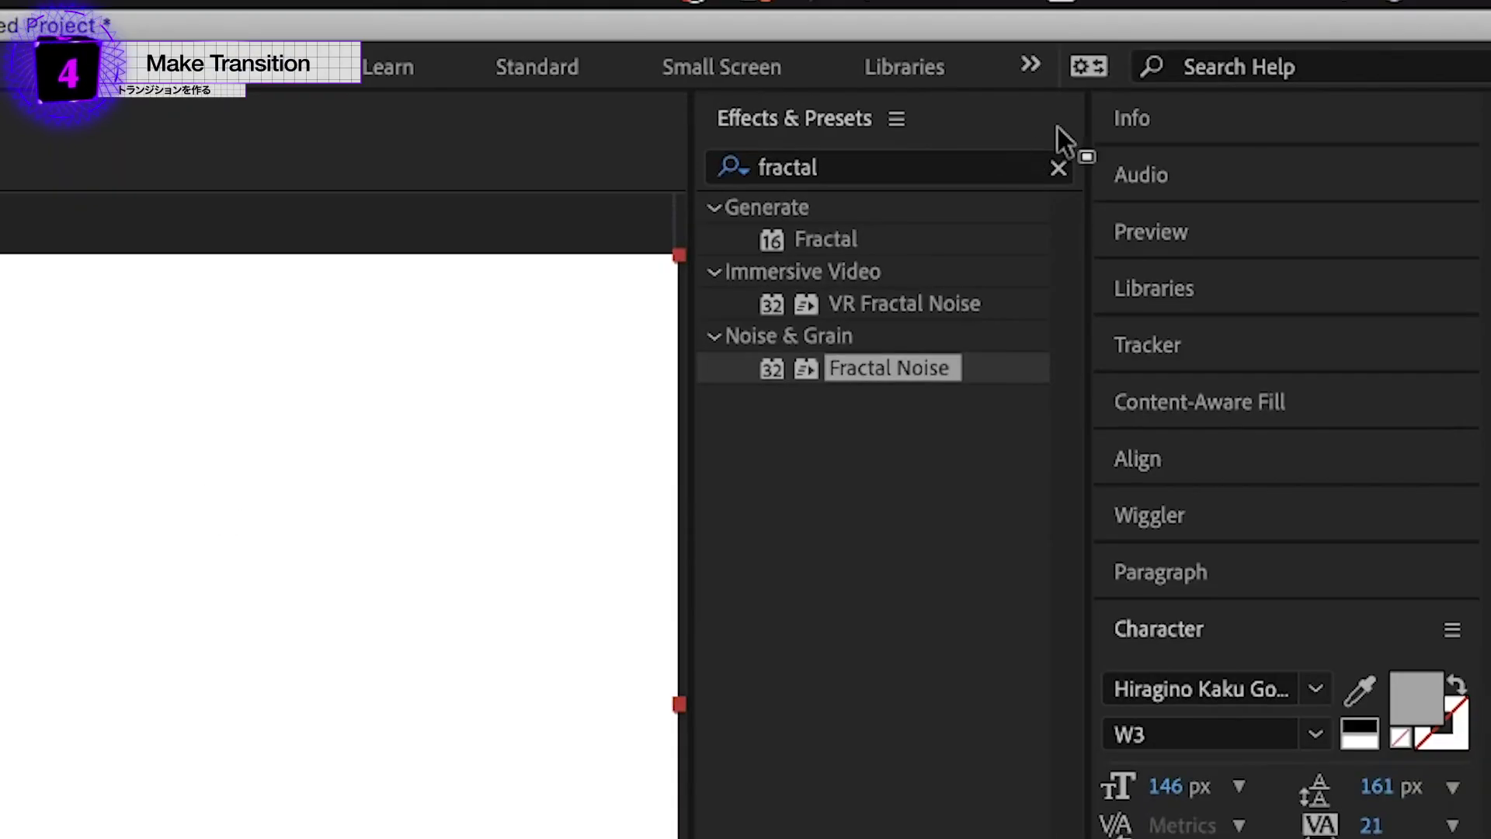
left_click(1015, 158)
type("cc rain")
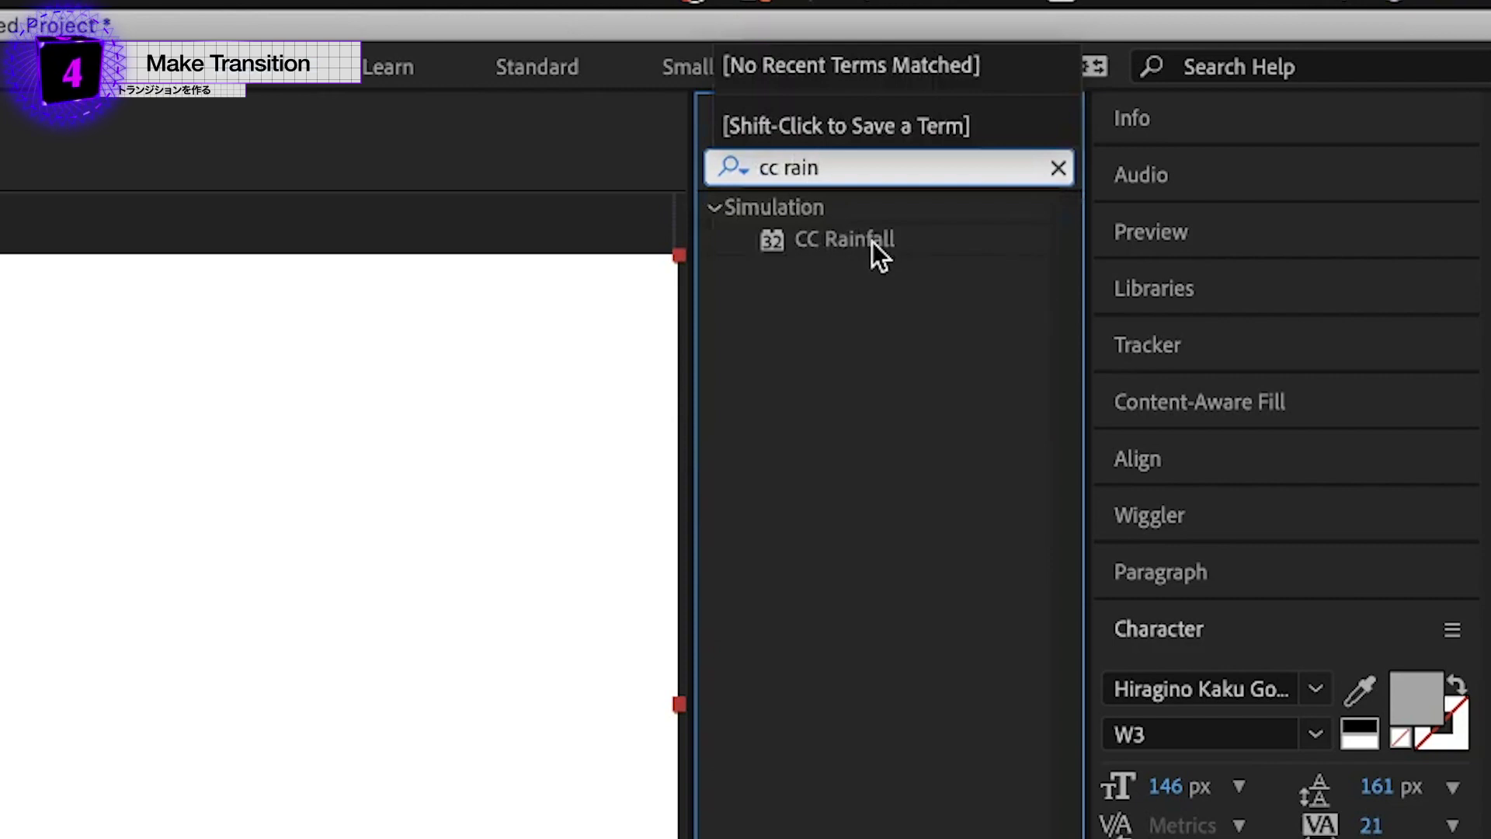
left_click(873, 241)
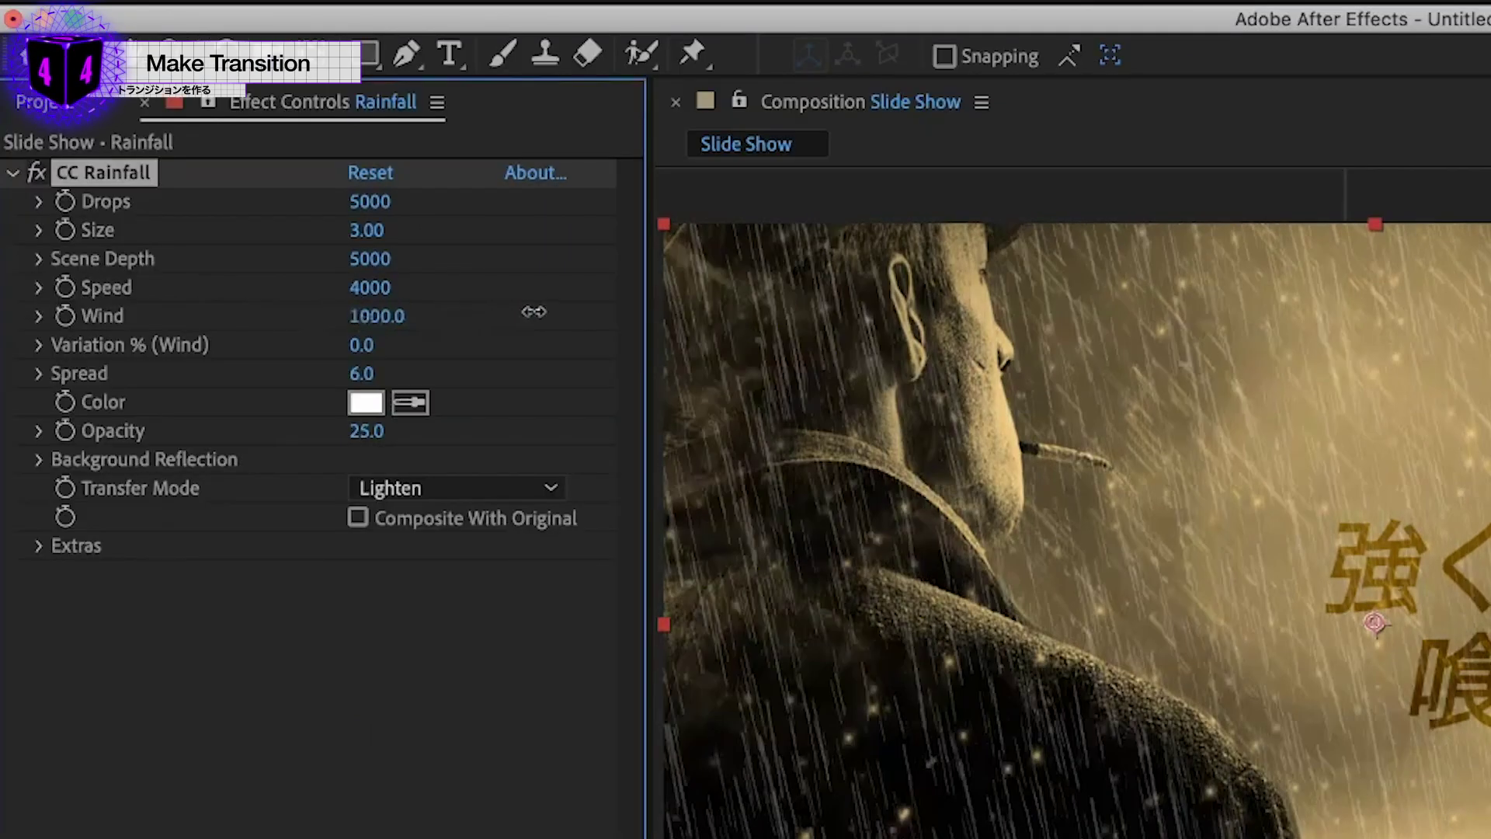
Raise CC Rainfall's wind to 3290 and reduce drops to 600, then review the rain
left_click_drag(679, 303, 906, 298)
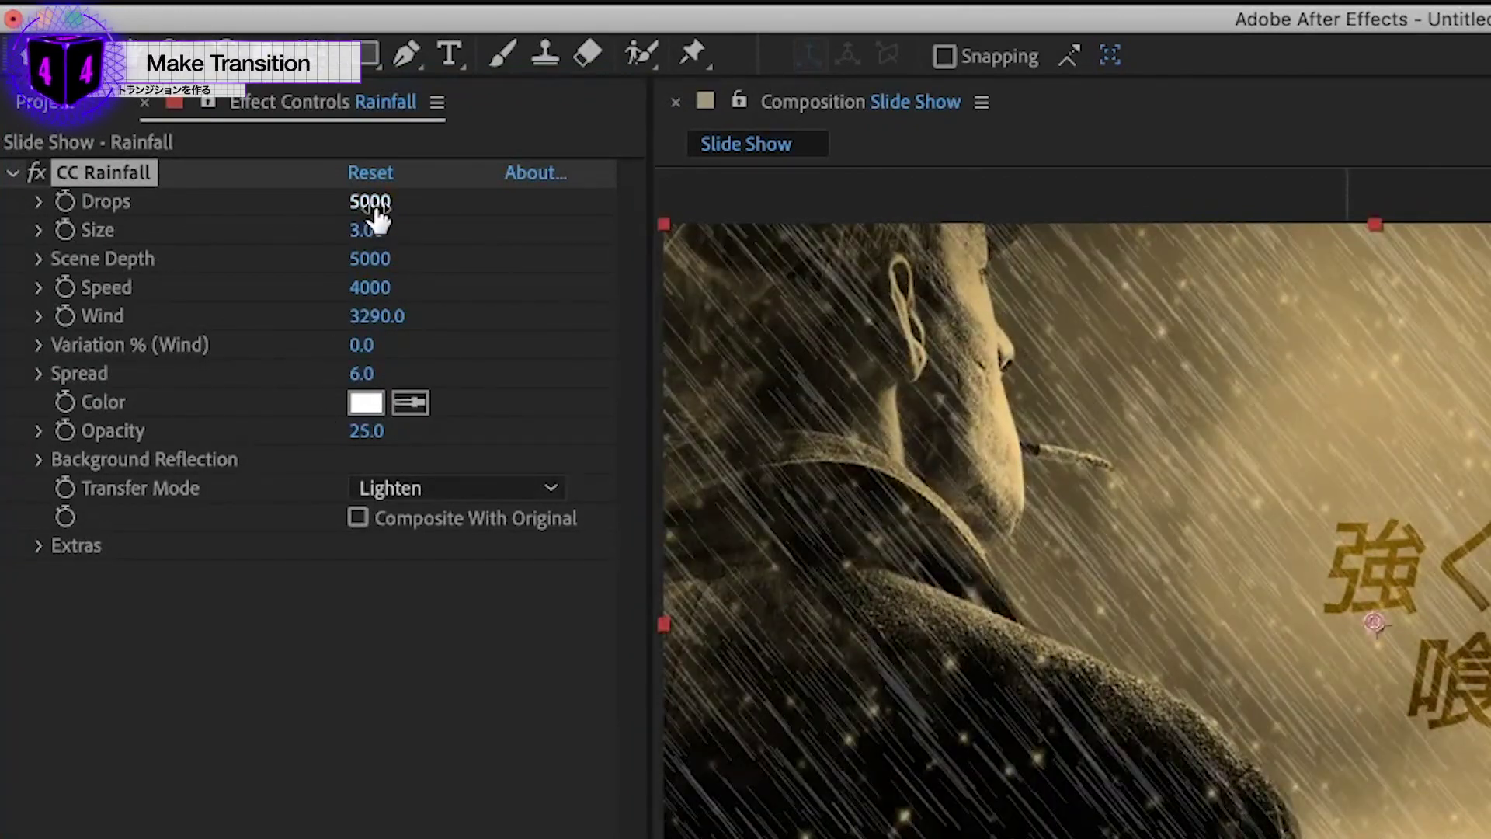
mouse_move(365, 205)
left_mouse_down()
mouse_move(319, 204)
mouse_move(305, 221)
left_mouse_up()
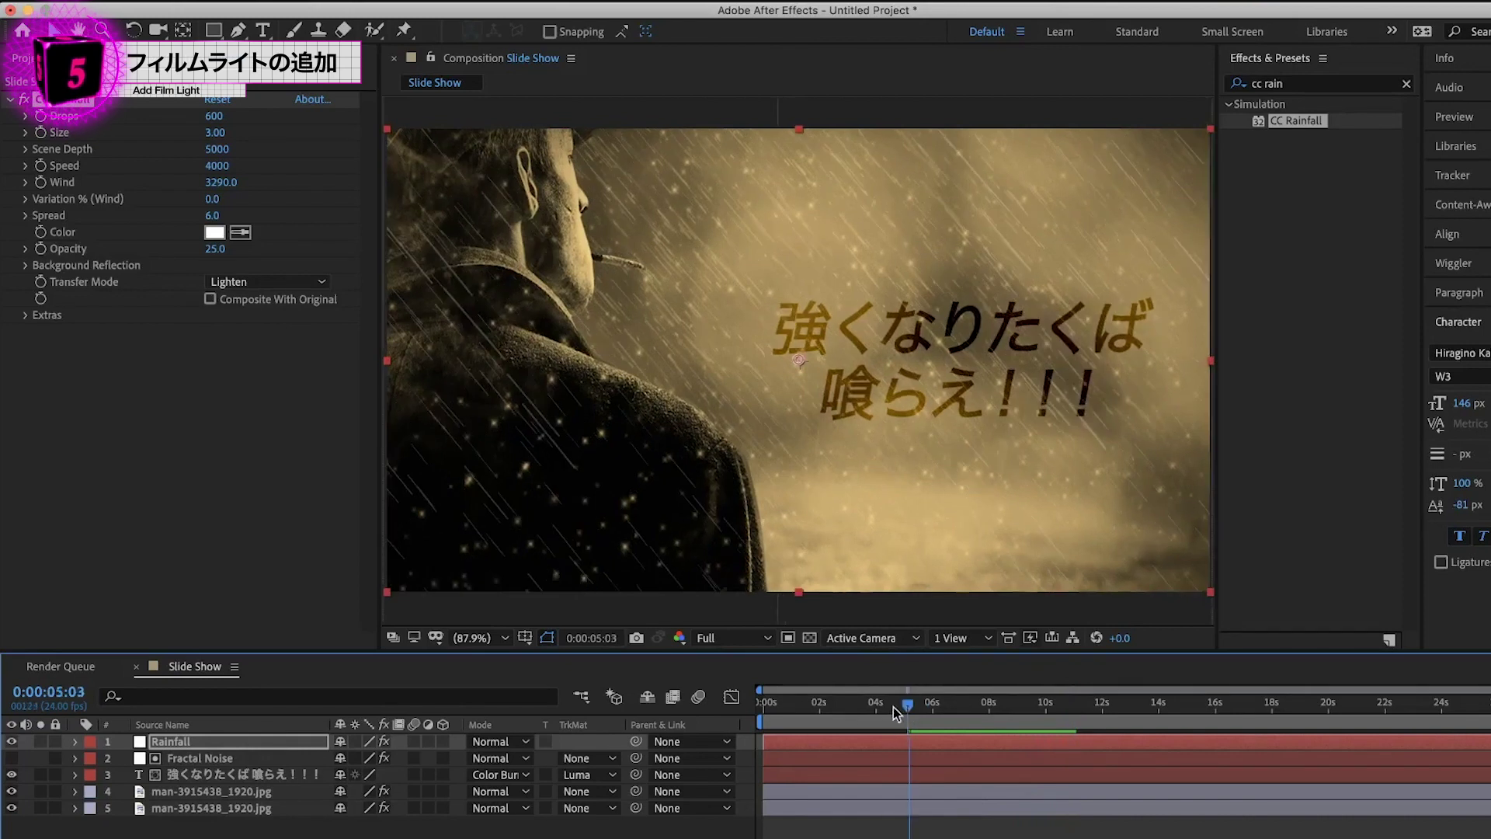
left_click_drag(765, 703, 973, 721)
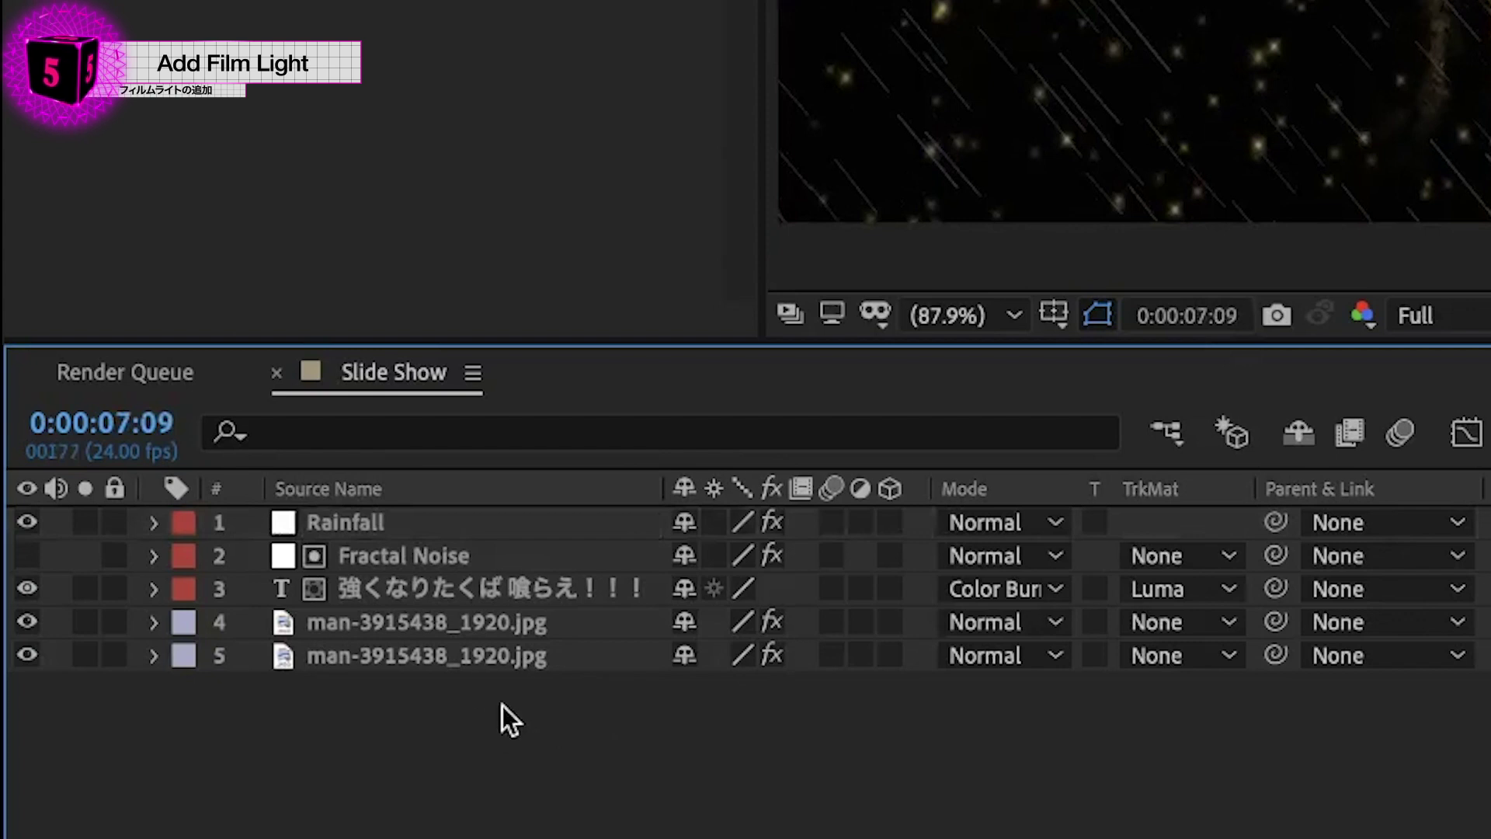
Select all five first-slide layers, including Rainfall, and give them the Red label
left_click_drag(254, 837, 188, 757)
left_click_drag(381, 556, 343, 507)
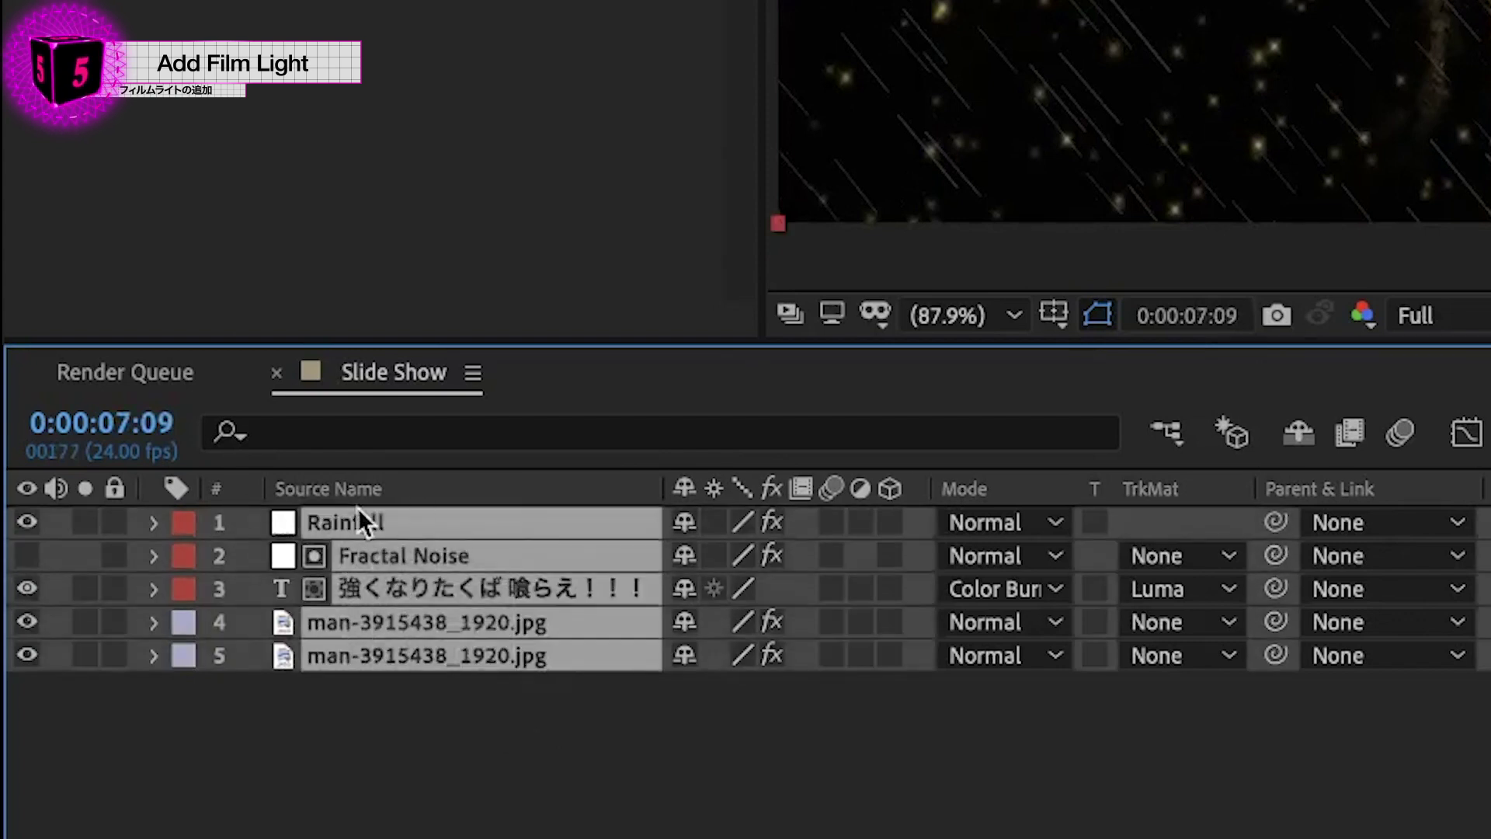
left_click(179, 524)
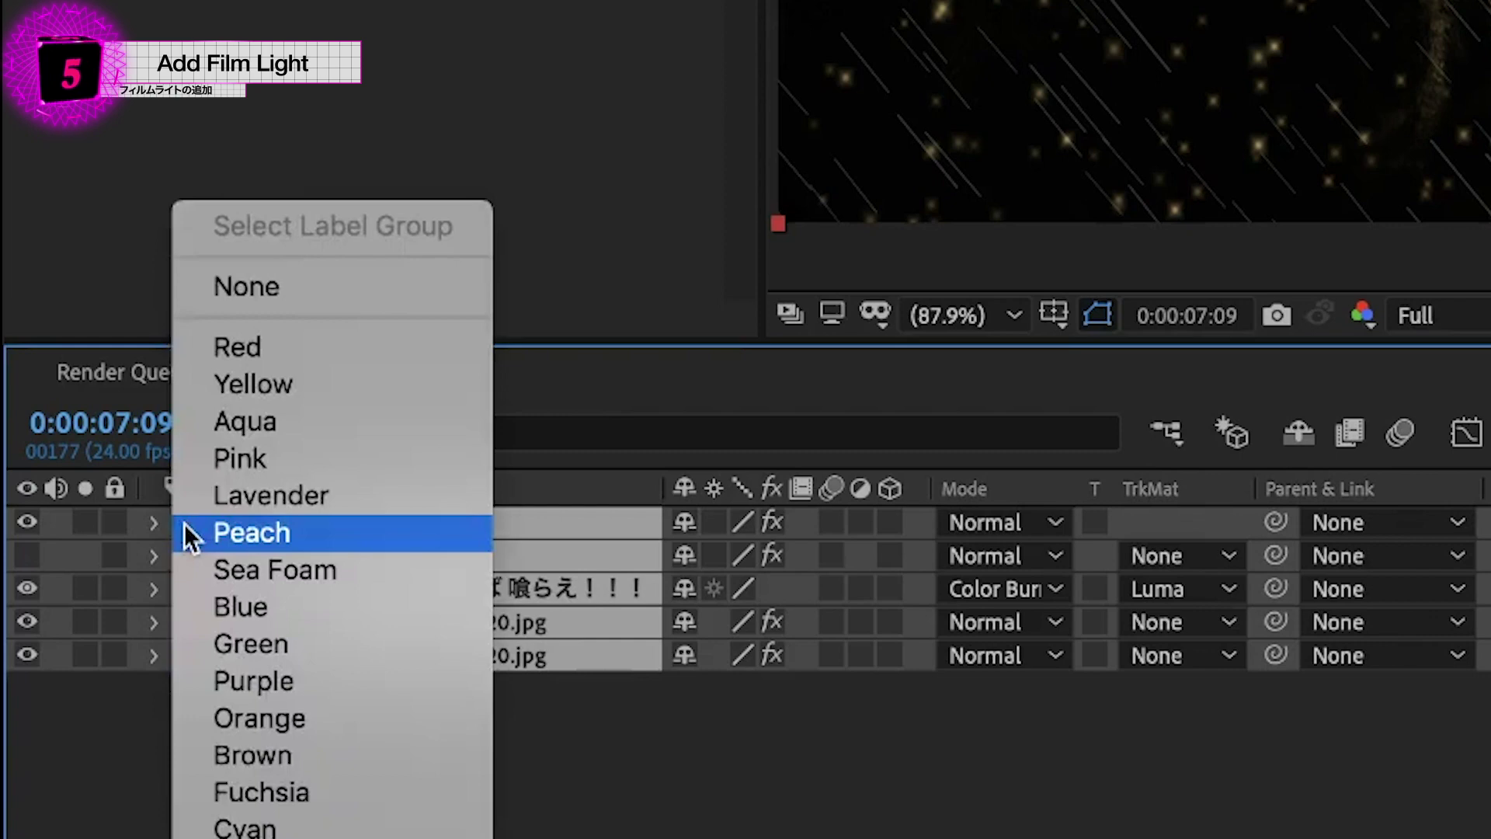
left_click(278, 346)
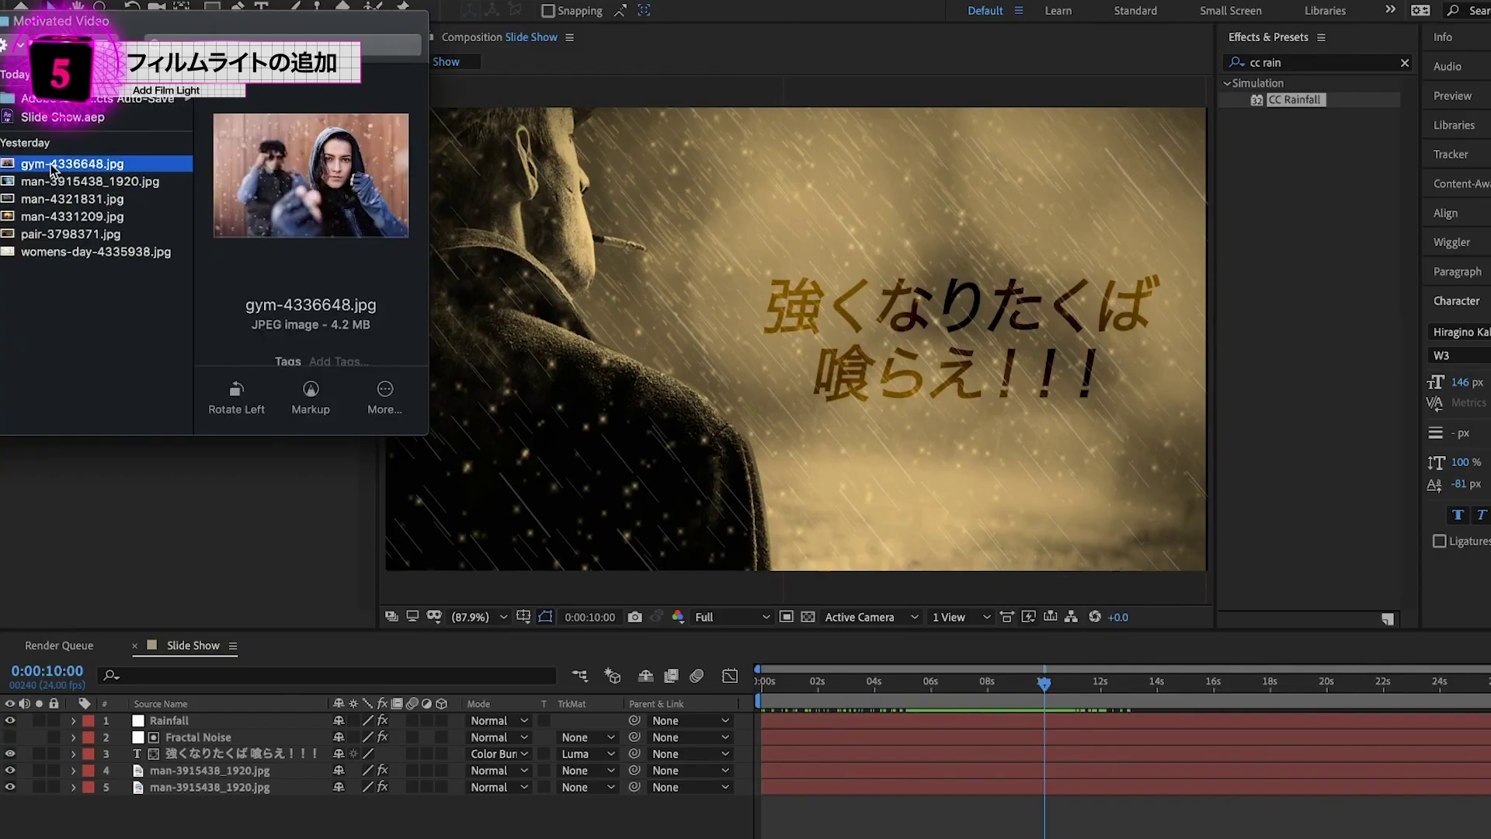
Add gym-4336648.jpg as the bottom layer, starting at 10 seconds
left_click_drag(91, 243, 257, 804)
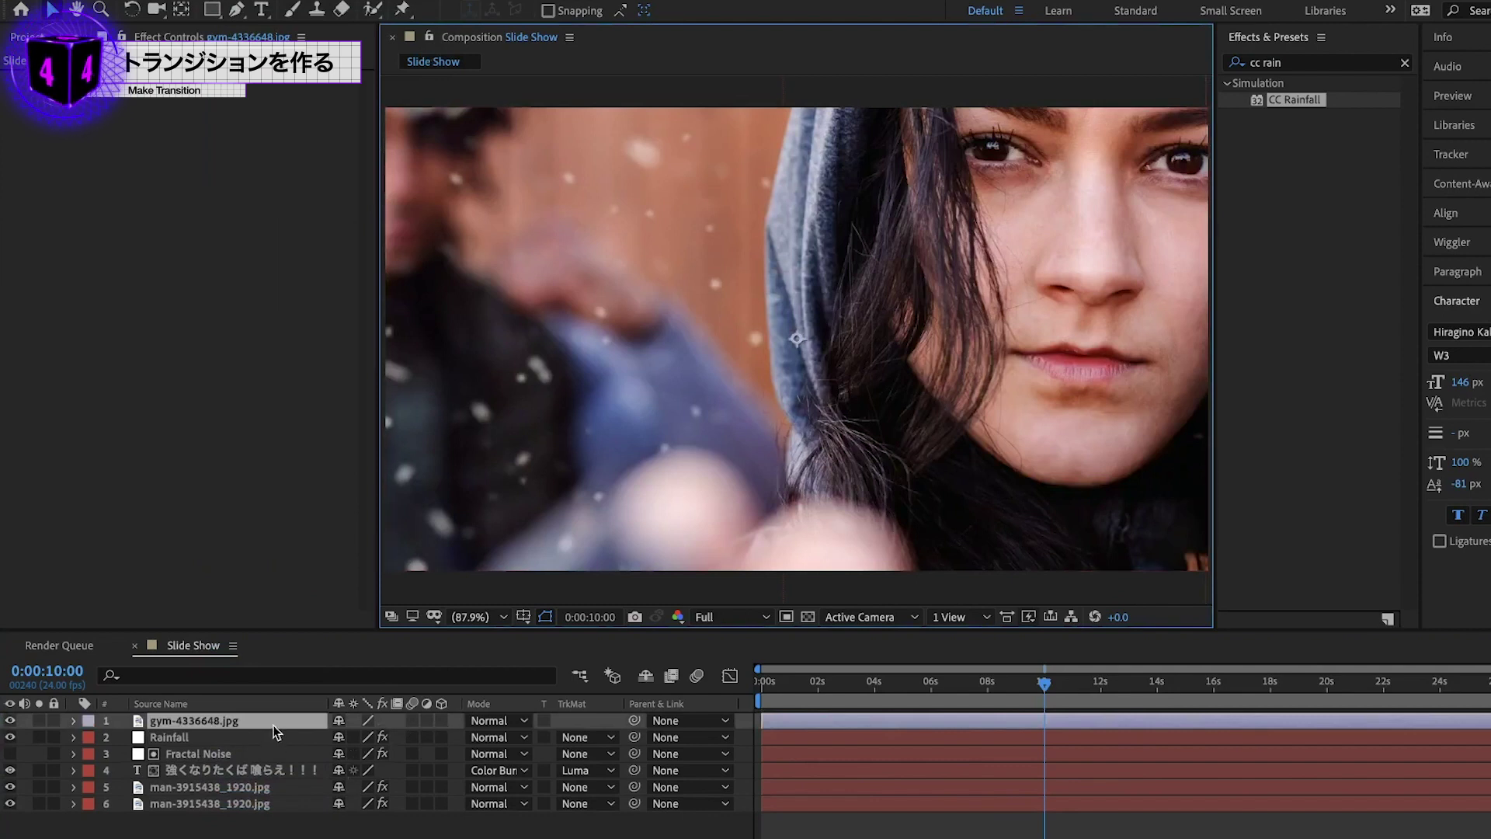
left_click_drag(276, 732, 275, 811)
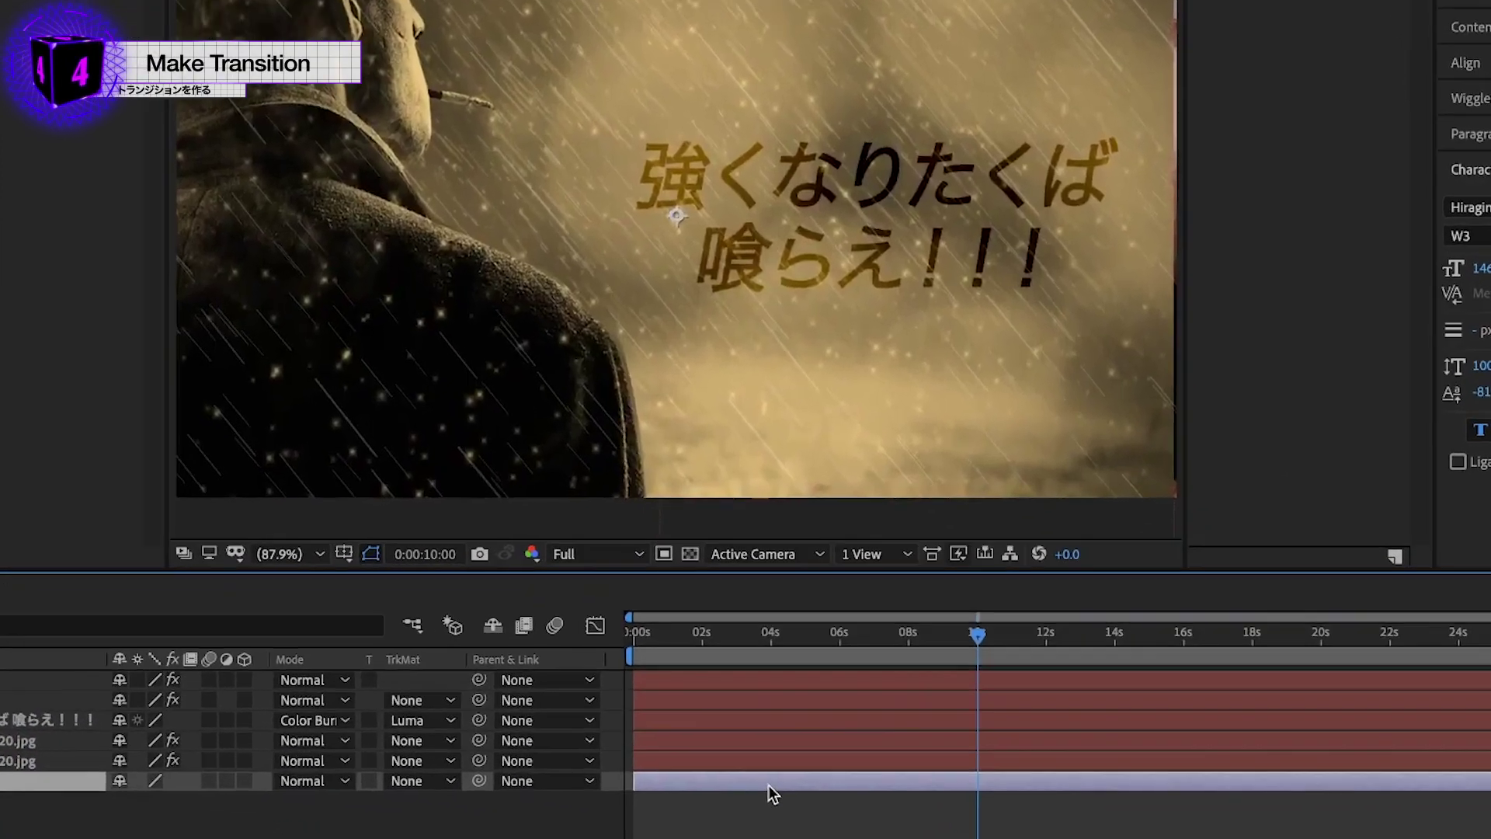
left_click_drag(767, 785, 1111, 786)
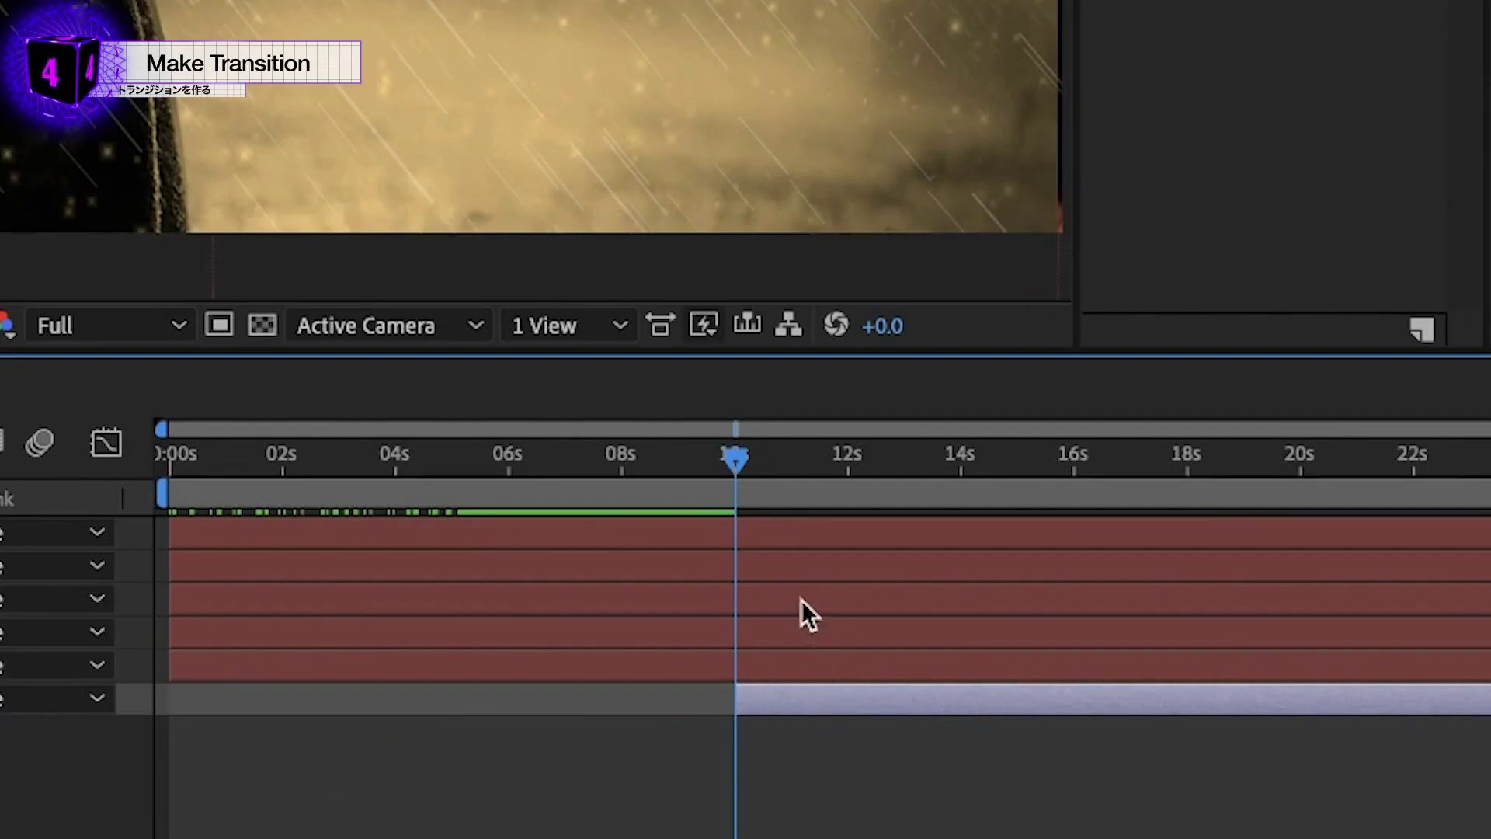
Trim the red first-slide layers to end at 12 seconds
mouse_move(752, 459)
left_mouse_down()
mouse_move(862, 477)
mouse_move(848, 477)
left_mouse_up()
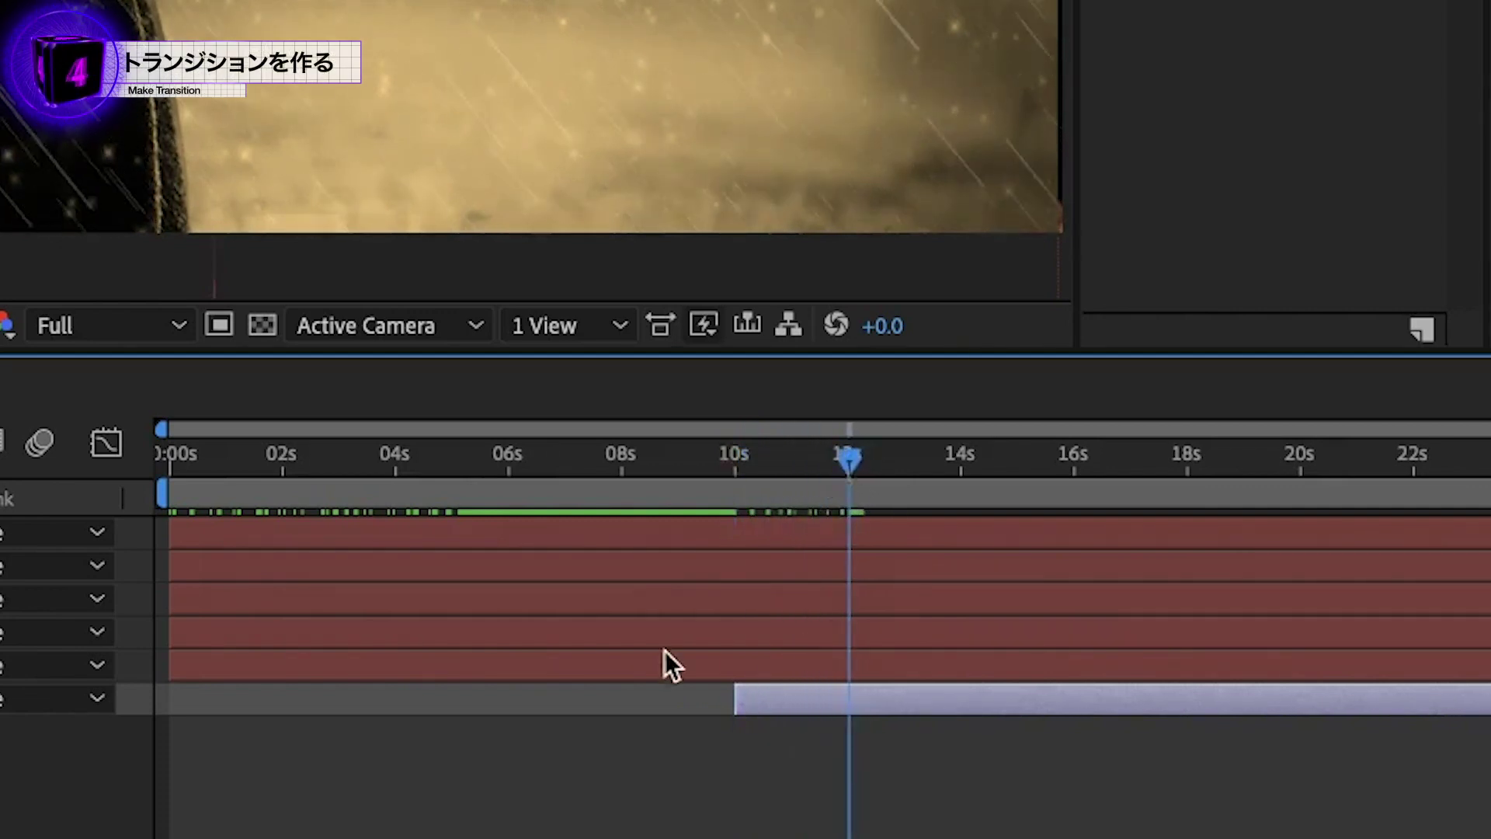
left_click(562, 667)
left_click(574, 534, "shift")
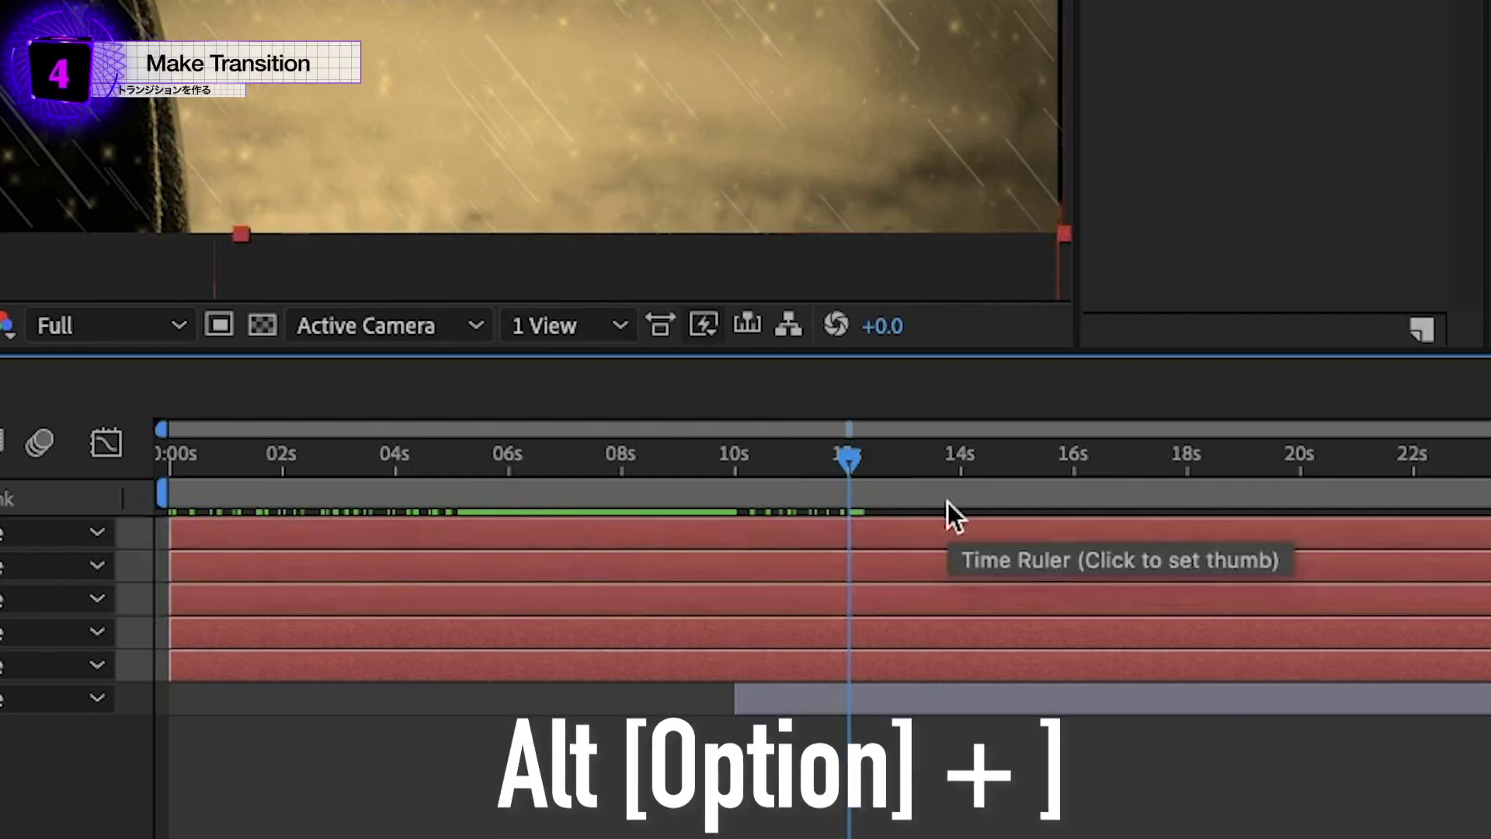
key("alt+bracketright")
left_click_drag(862, 459, 734, 457)
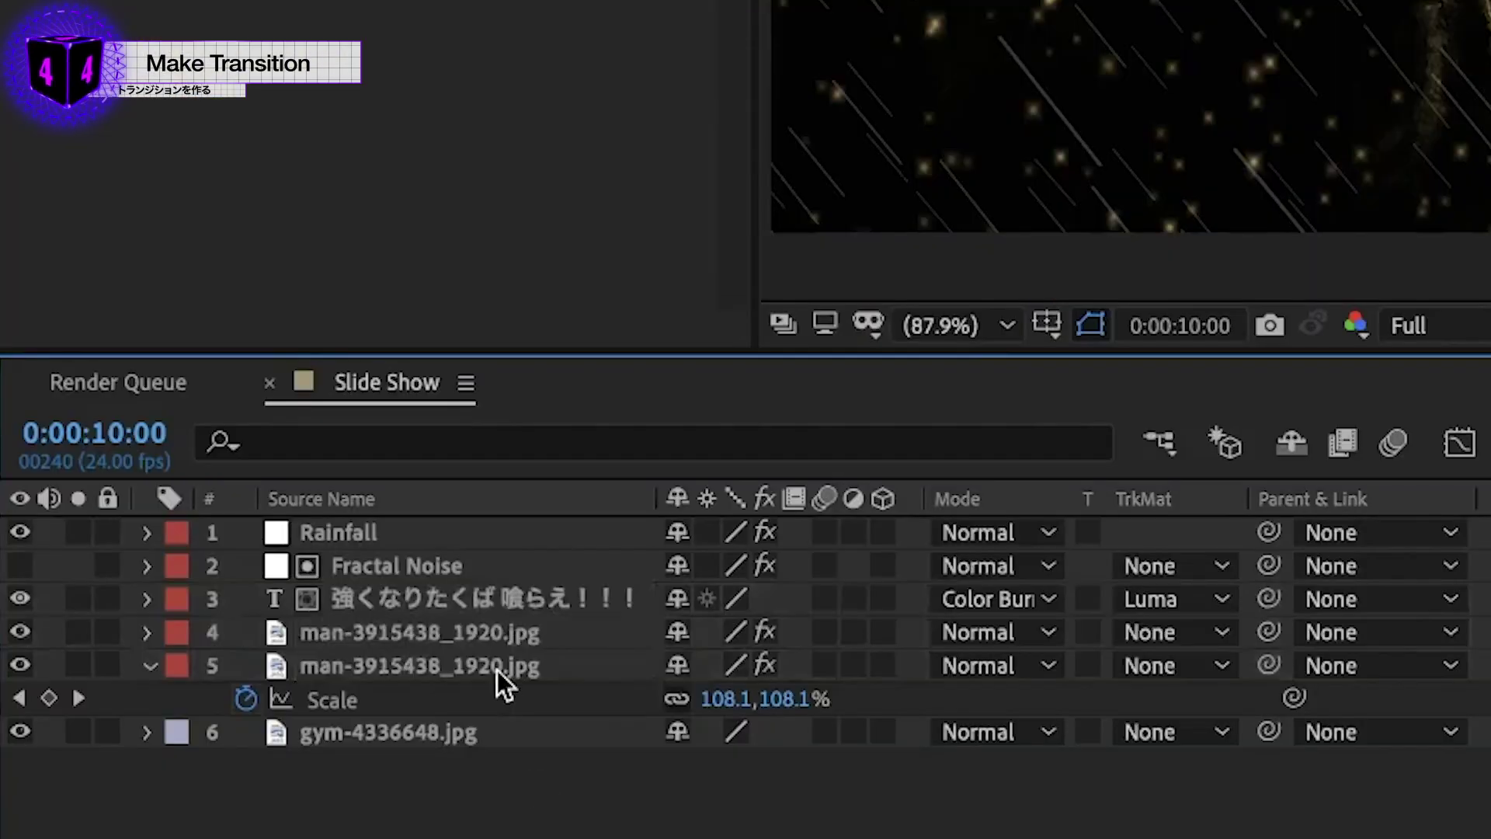
left_click(497, 669)
Rename the lower man photo layer BG and the upper one Man
key("Return")
type("BG")
key("Return")
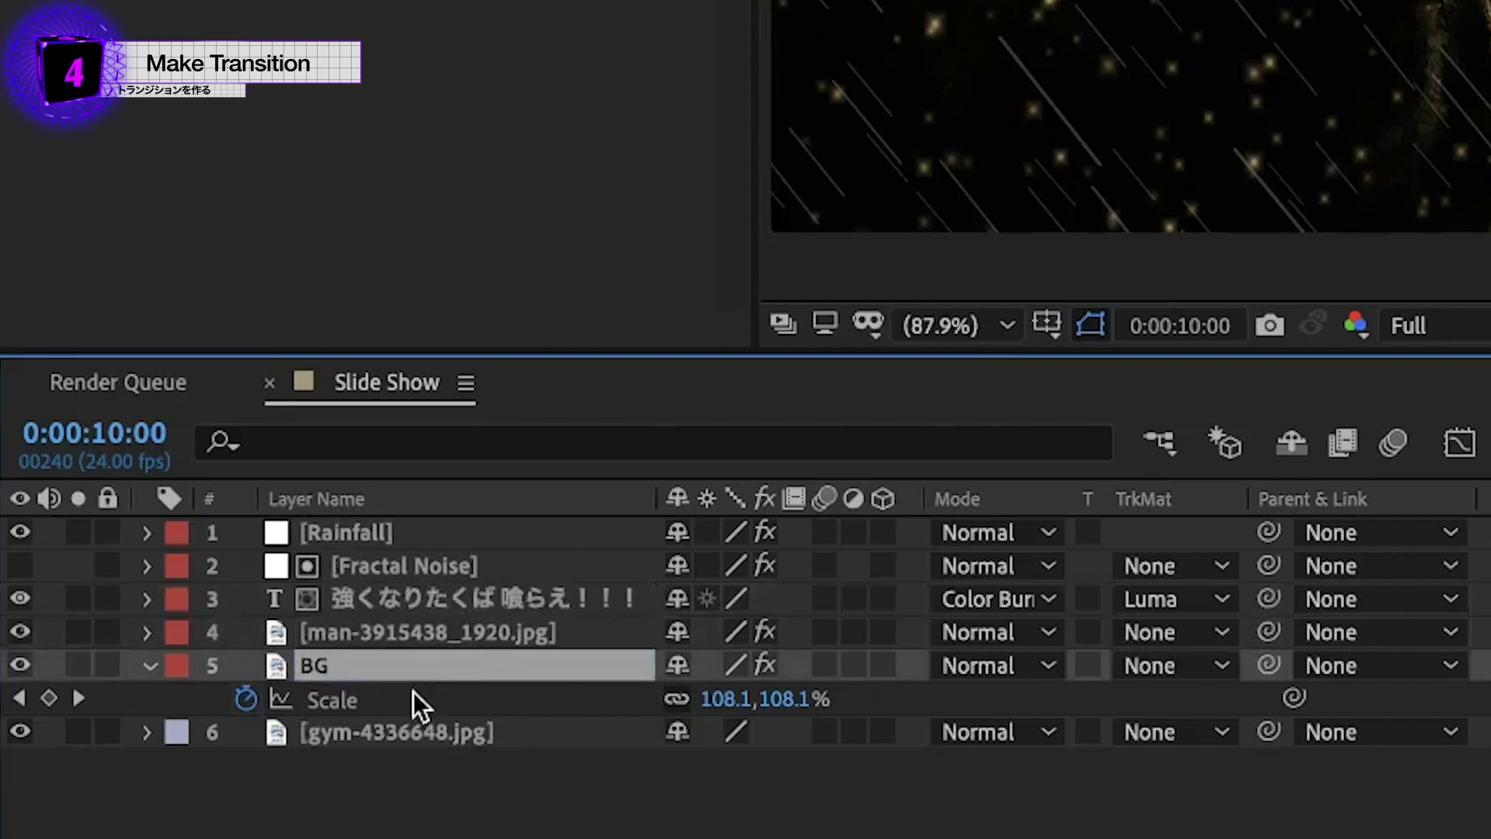
left_click(417, 637)
key("Return")
type("Man")
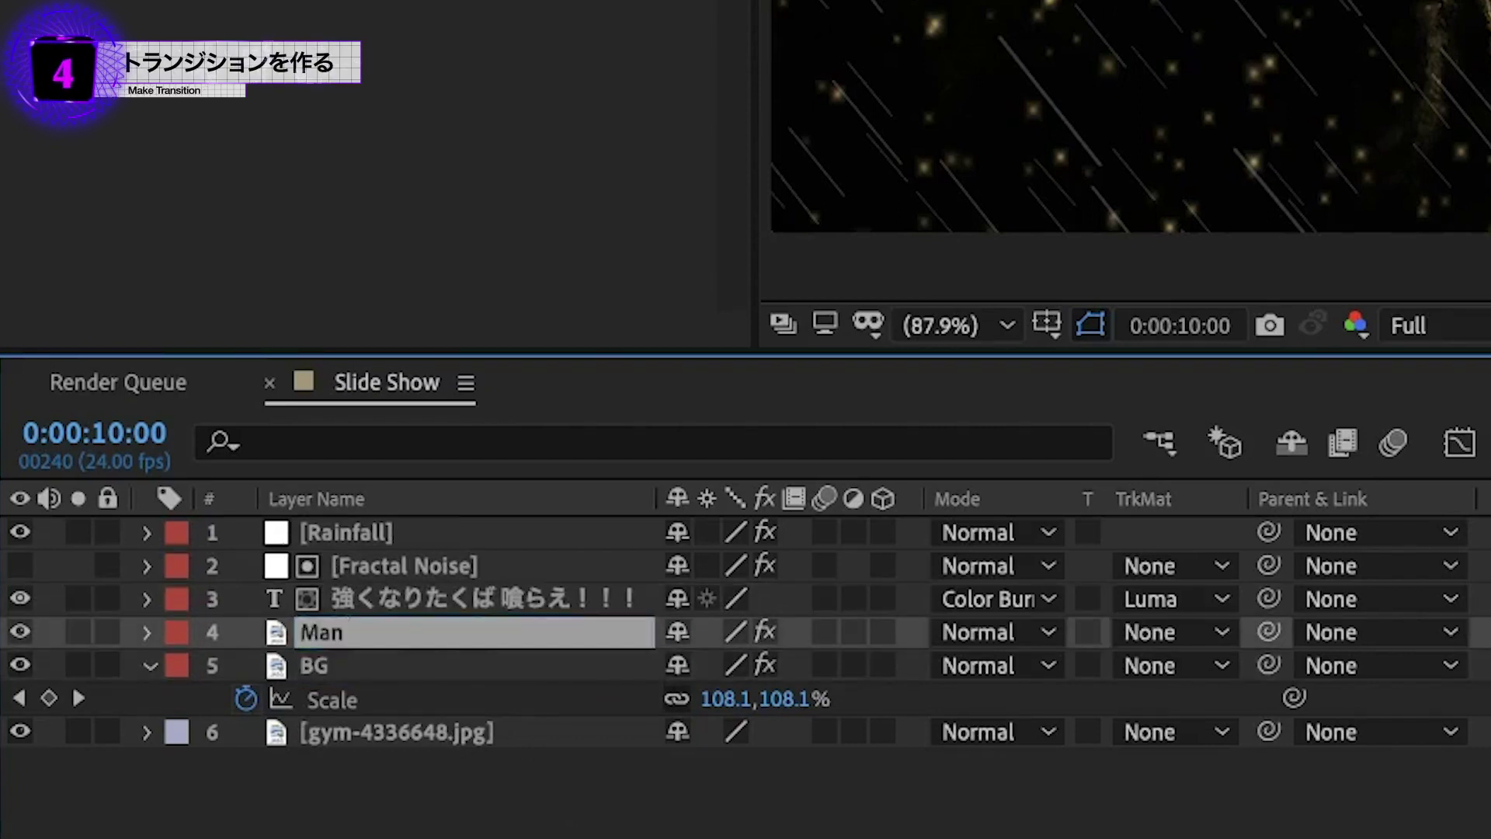
key("Return")
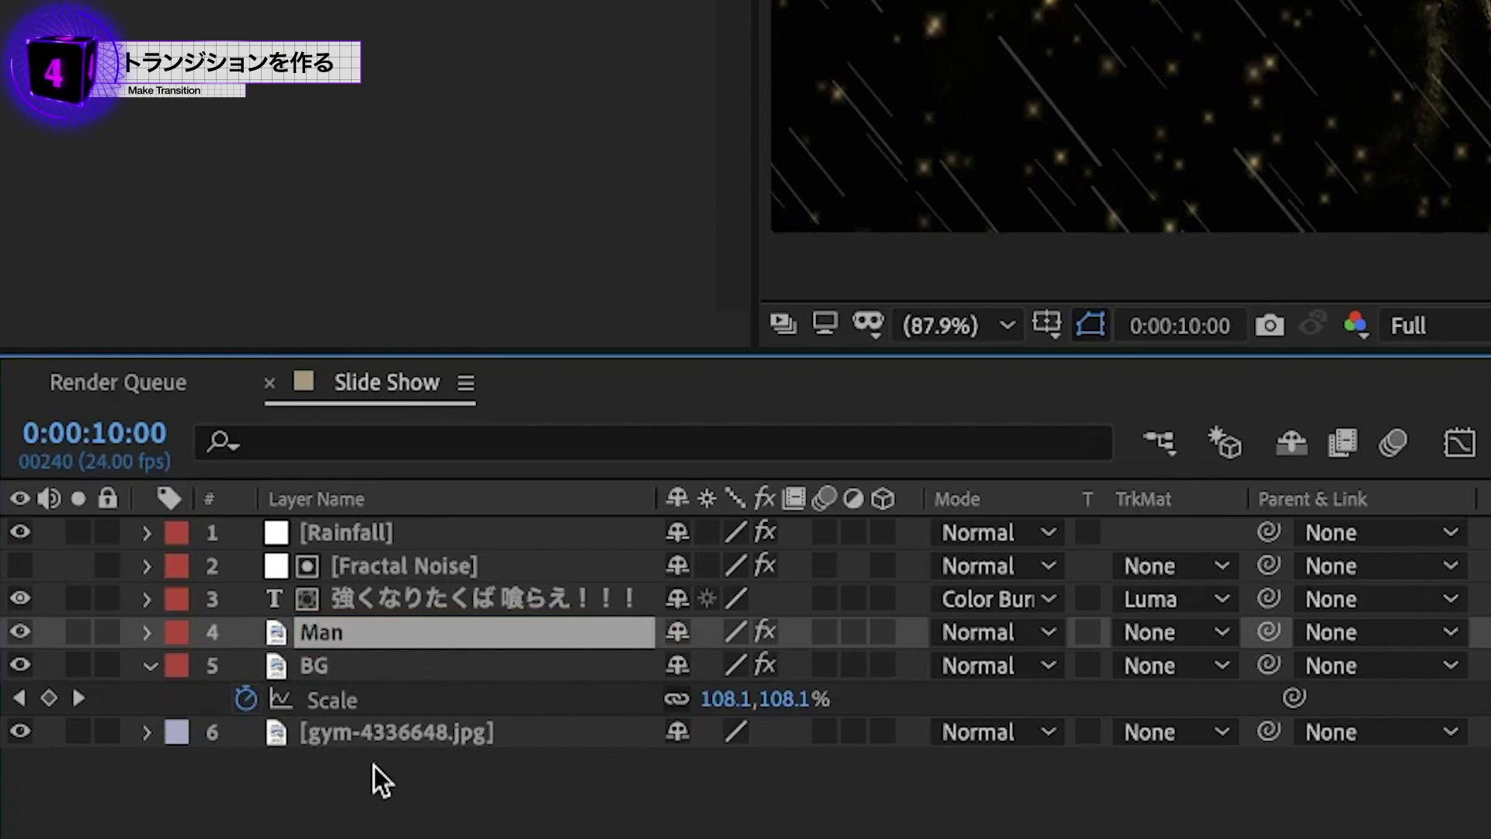
Keyframe Position on the title, Man and BG at 10 s, sliding them off left by 11:23
left_click(376, 611)
key("Return")
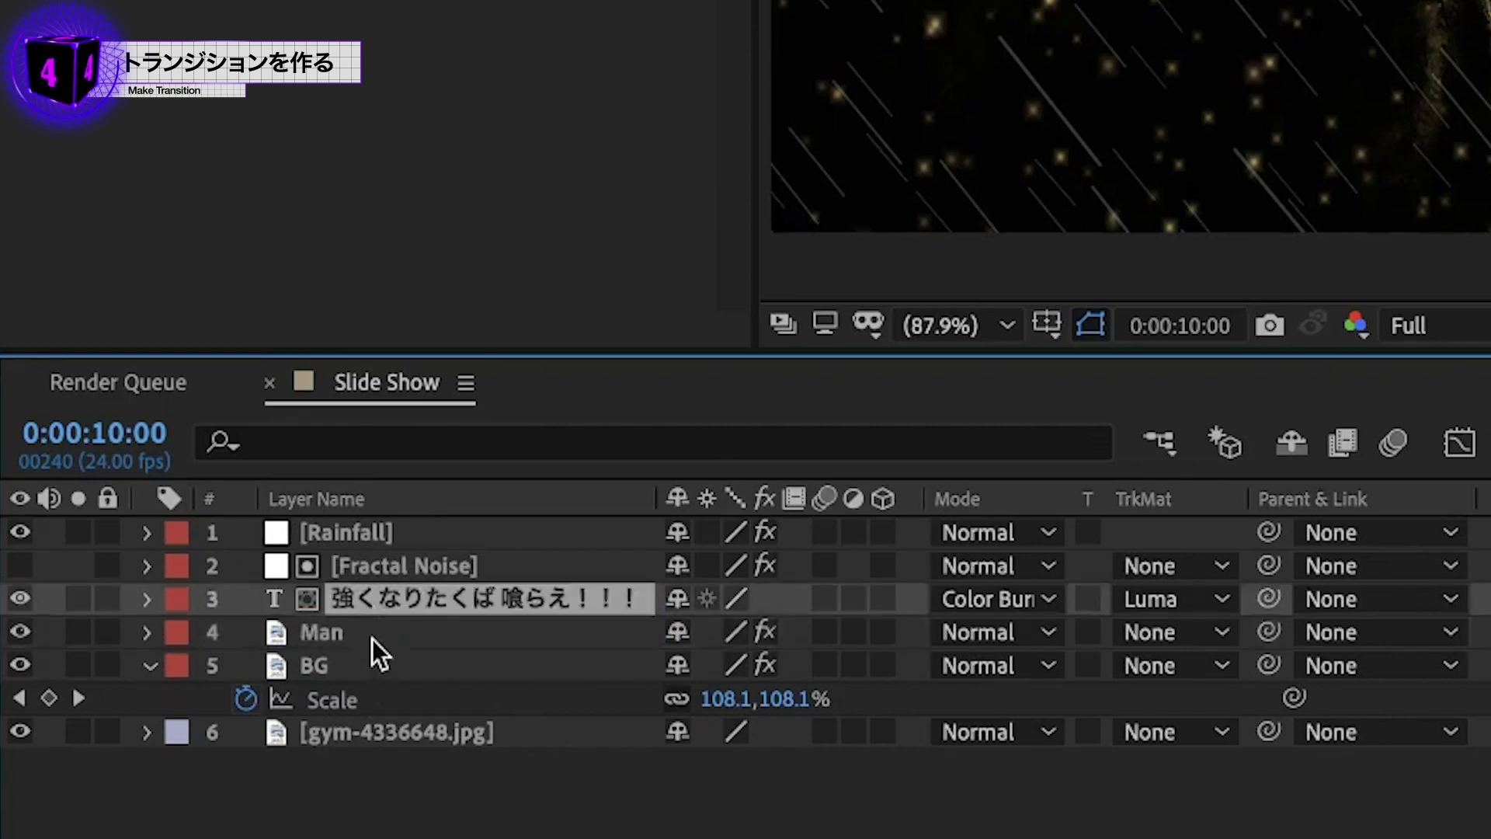
left_click(374, 632)
left_click(353, 658, "shift")
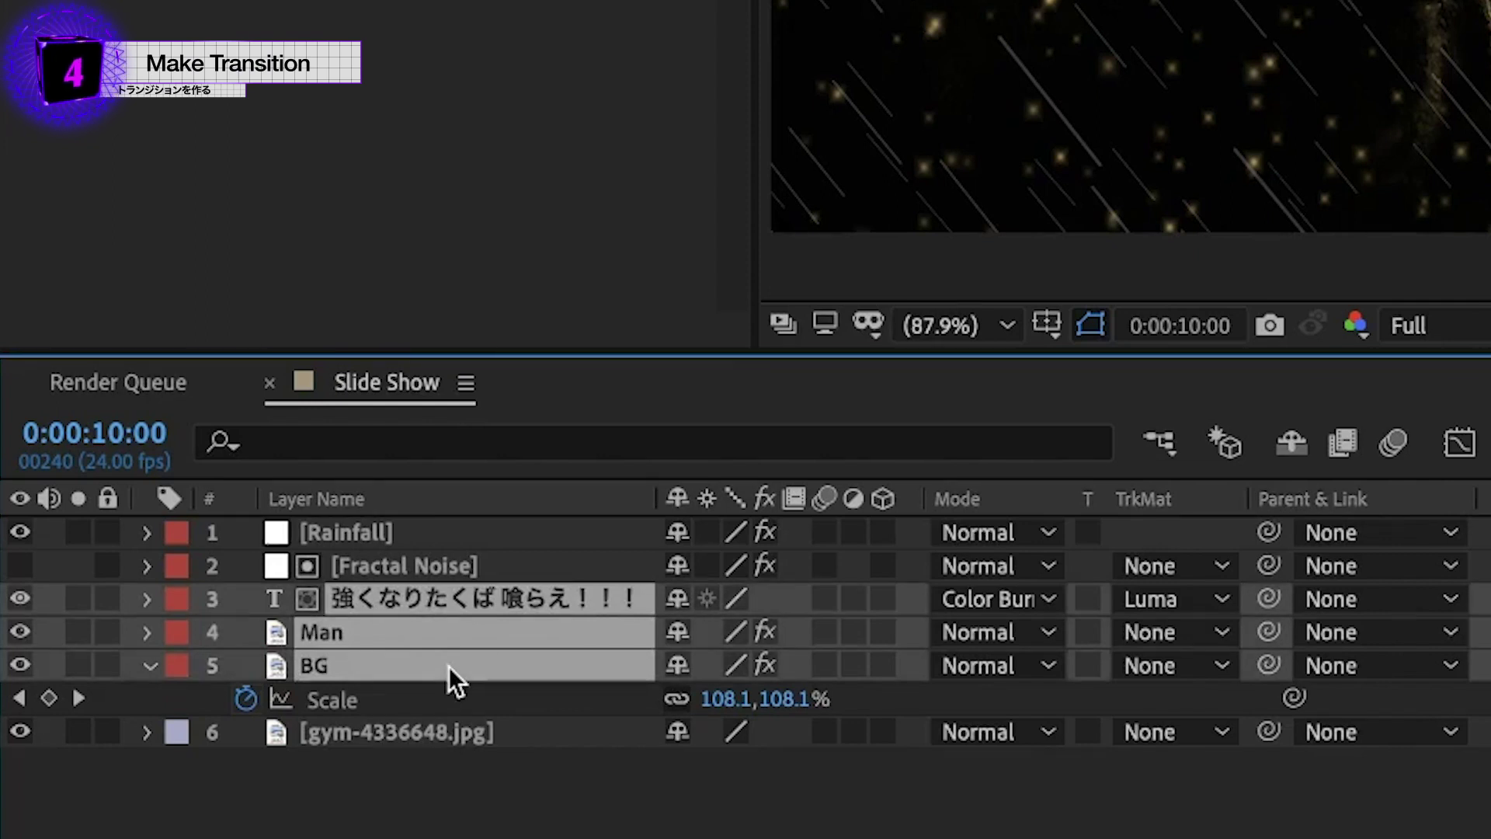
key("p")
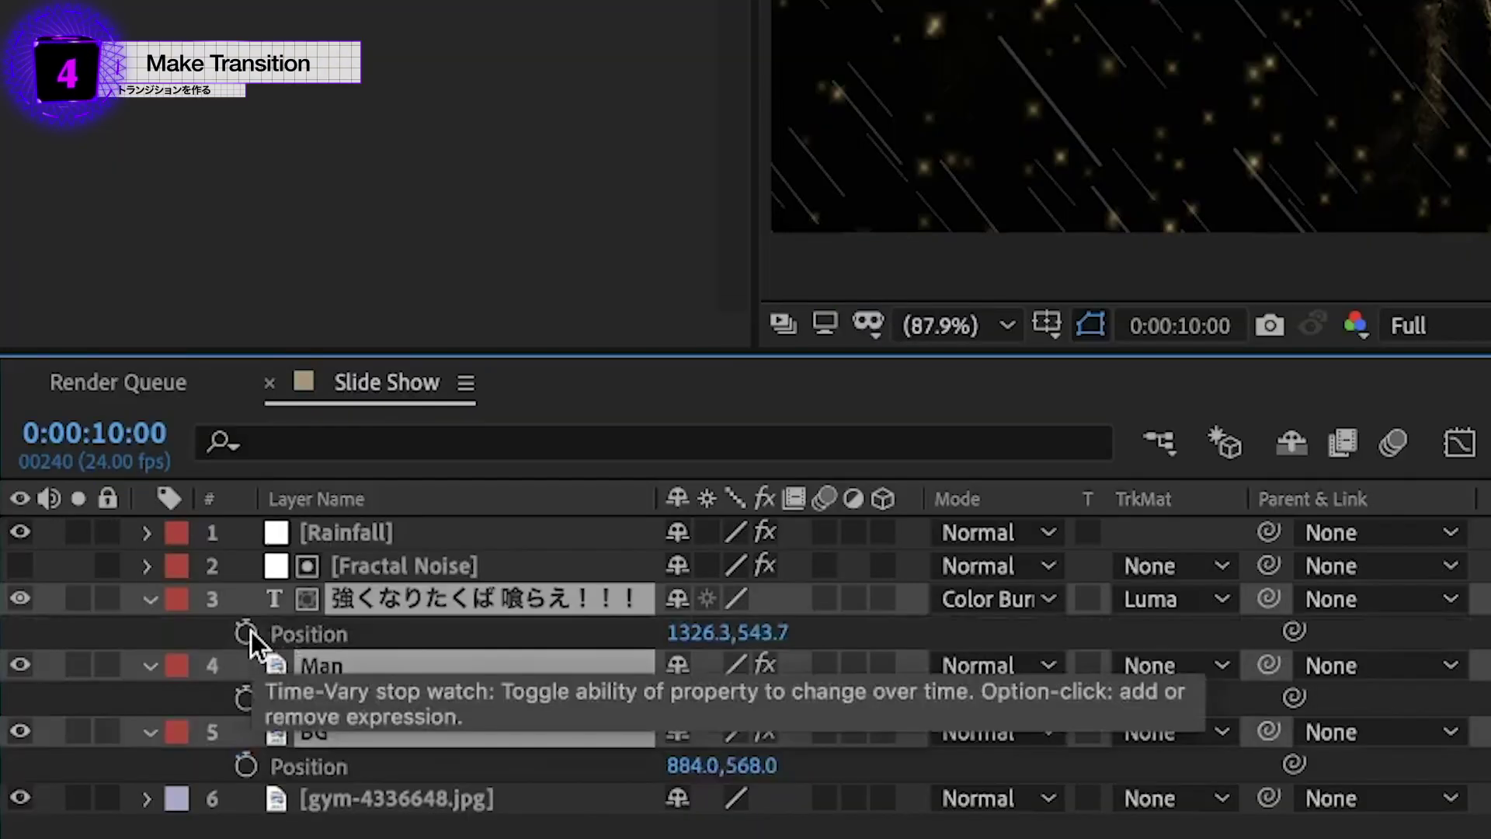
left_click(249, 631)
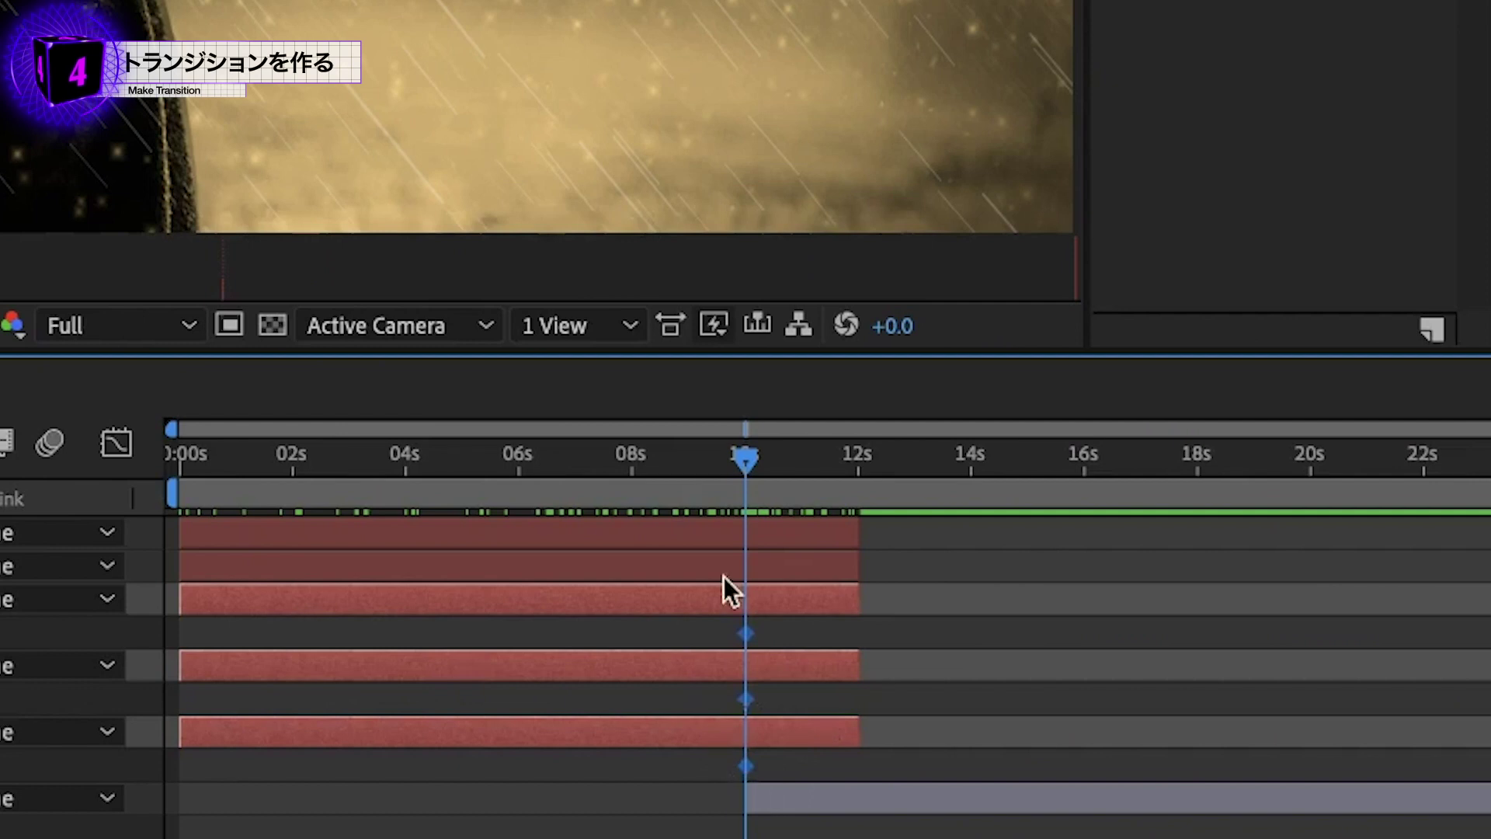
left_click_drag(776, 464, 854, 466)
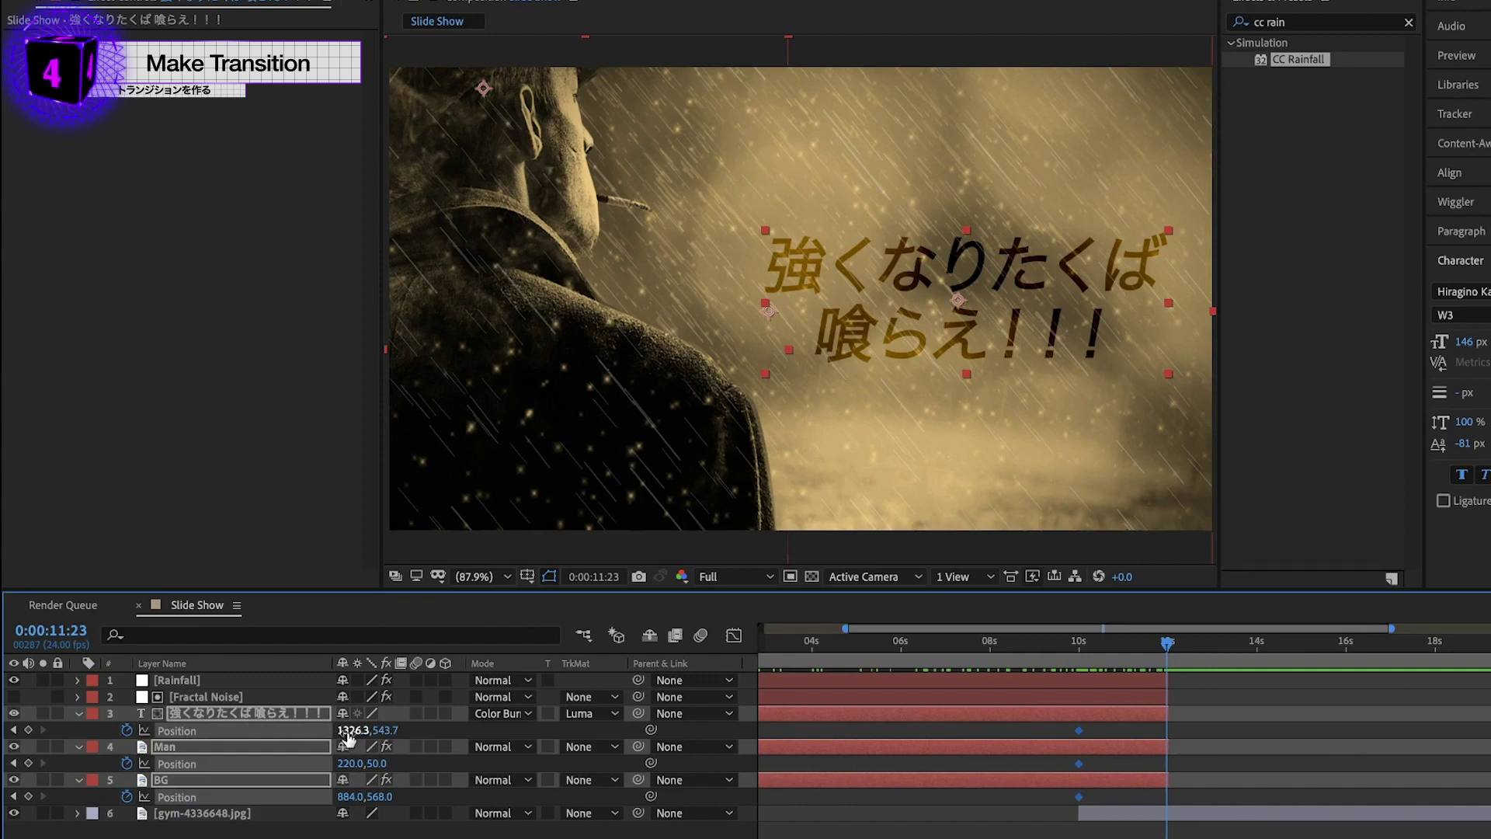
left_click_drag(347, 738, 150, 726)
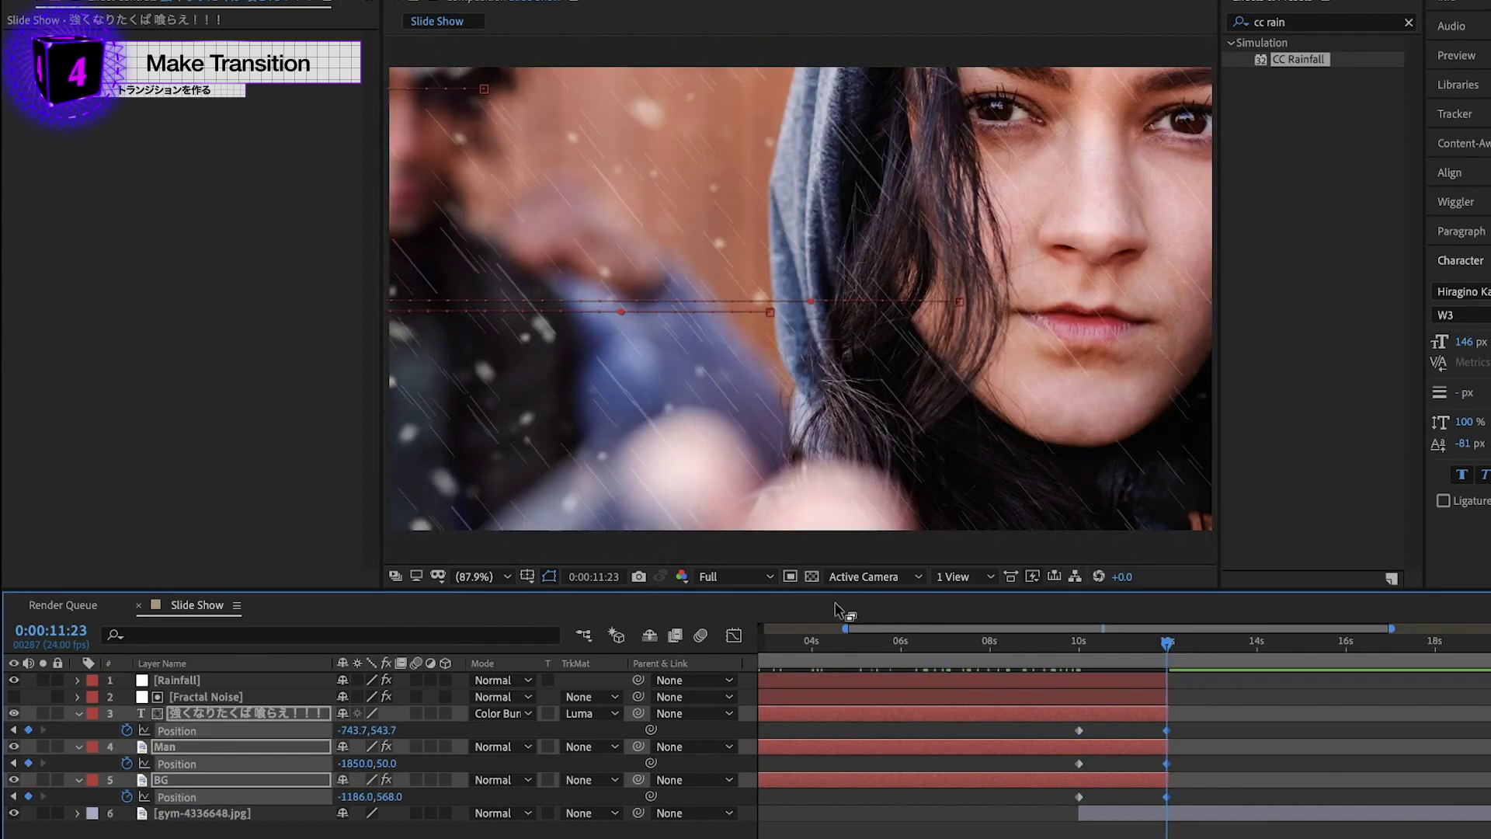
Easy-ease all six Position keyframes with about 73% influence in the speed graph, then preview
key("j")
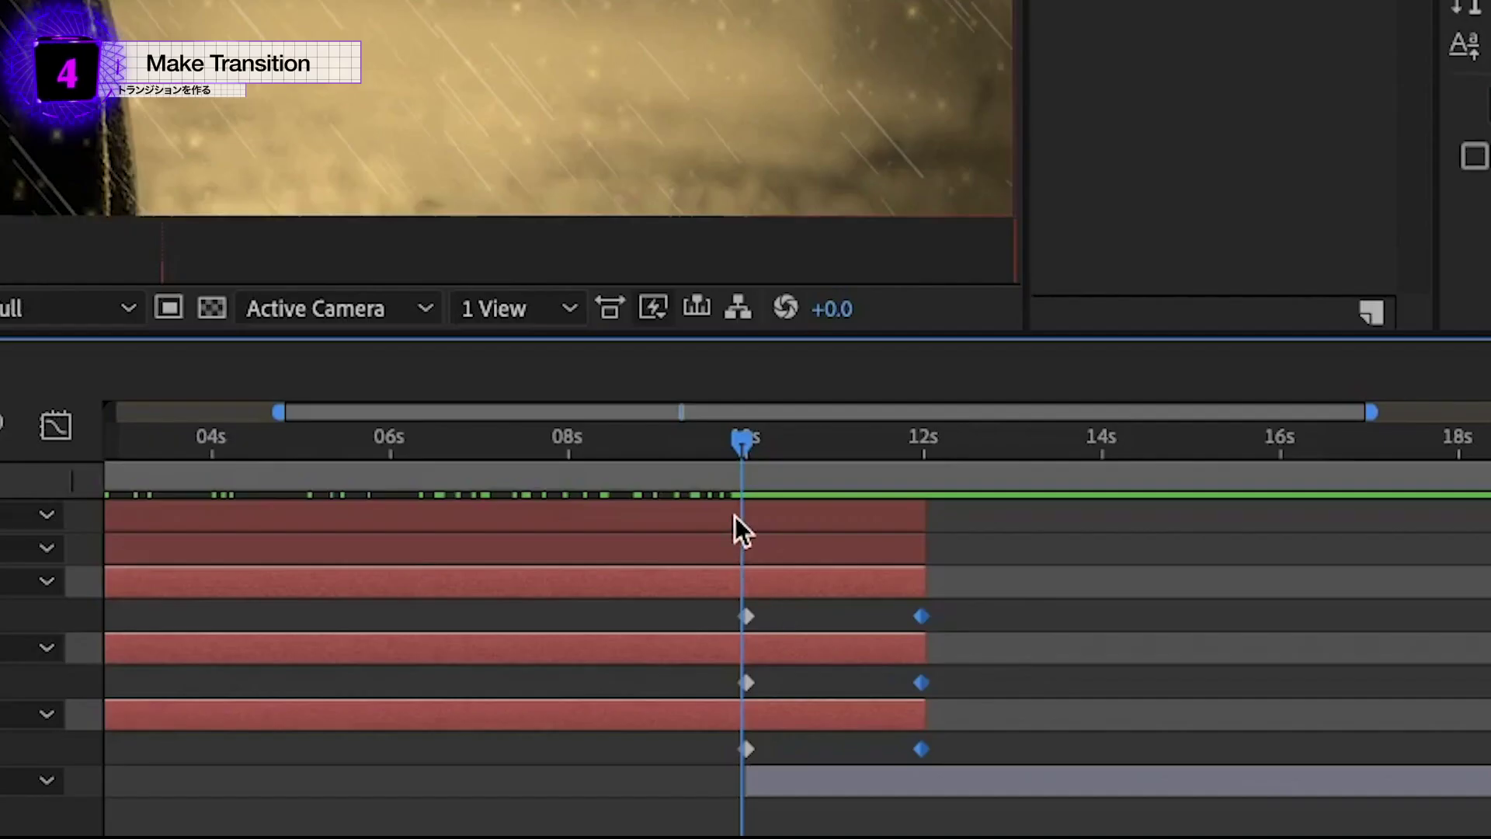
left_click_drag(969, 605, 717, 749)
key("F9")
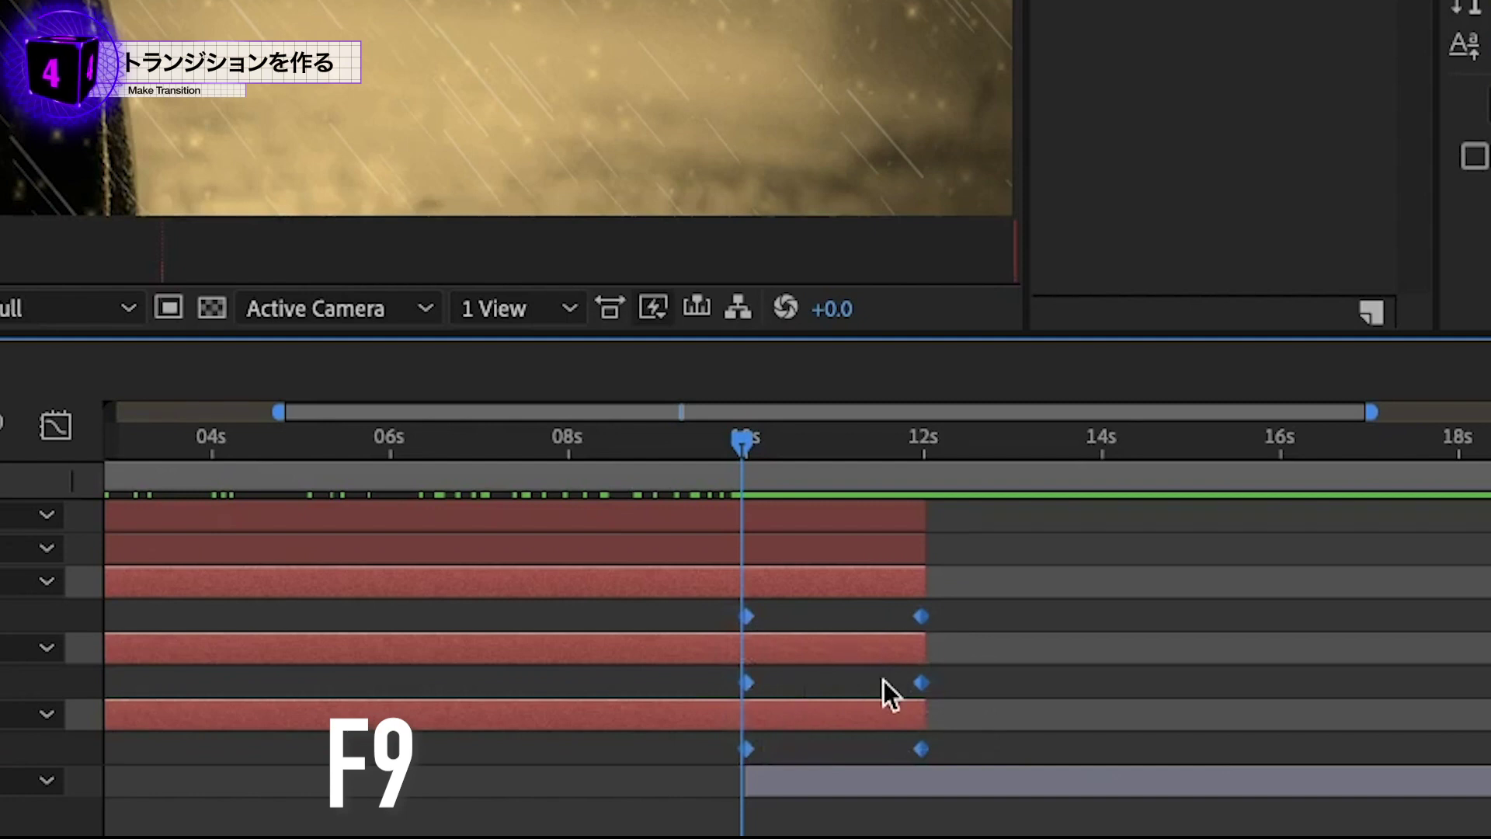
key("F9")
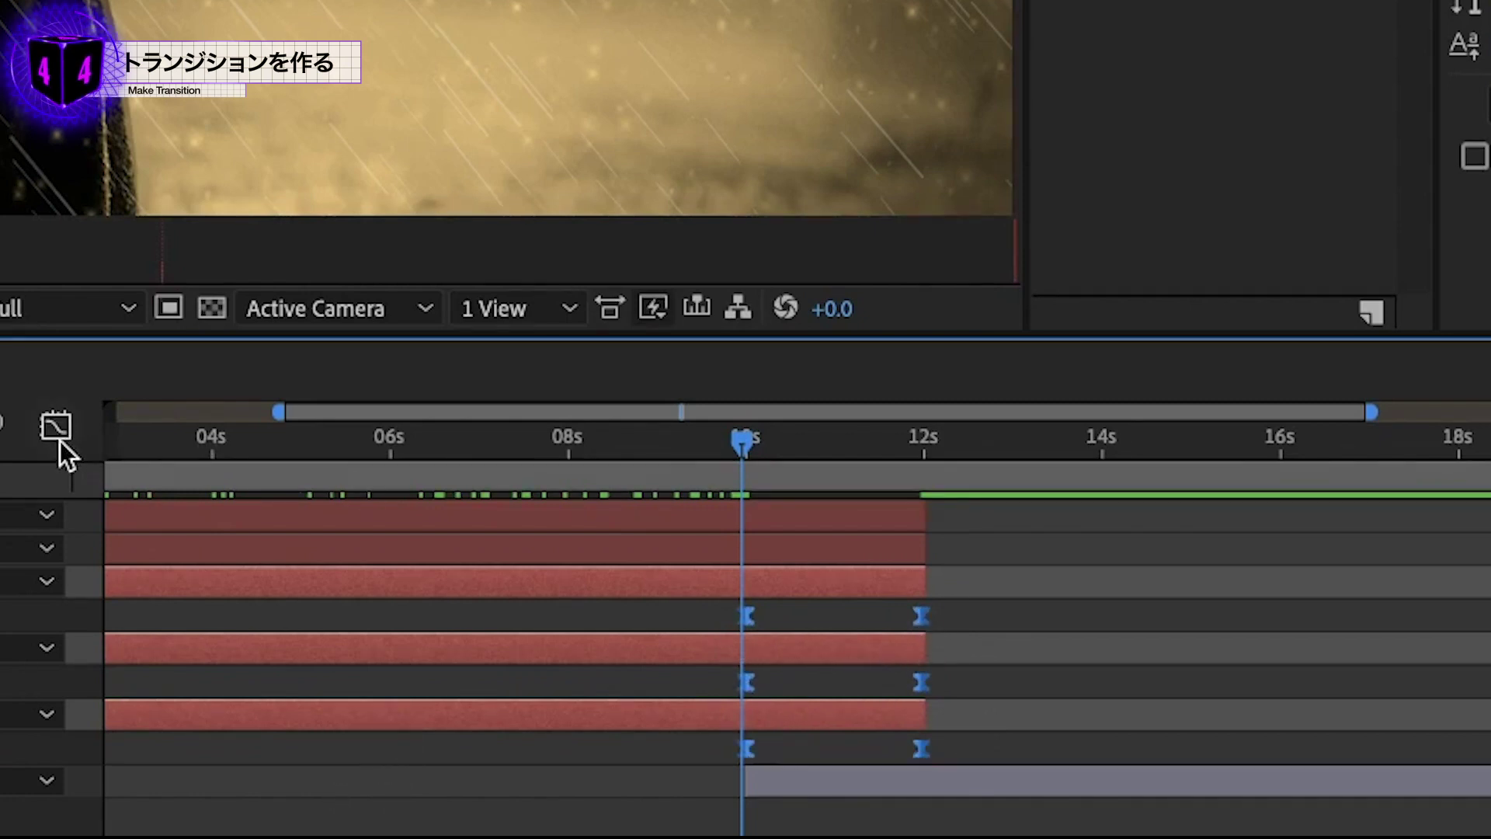
left_click(56, 427)
mouse_move(646, 706)
left_mouse_down()
mouse_move(776, 830)
mouse_move(834, 807)
left_mouse_up()
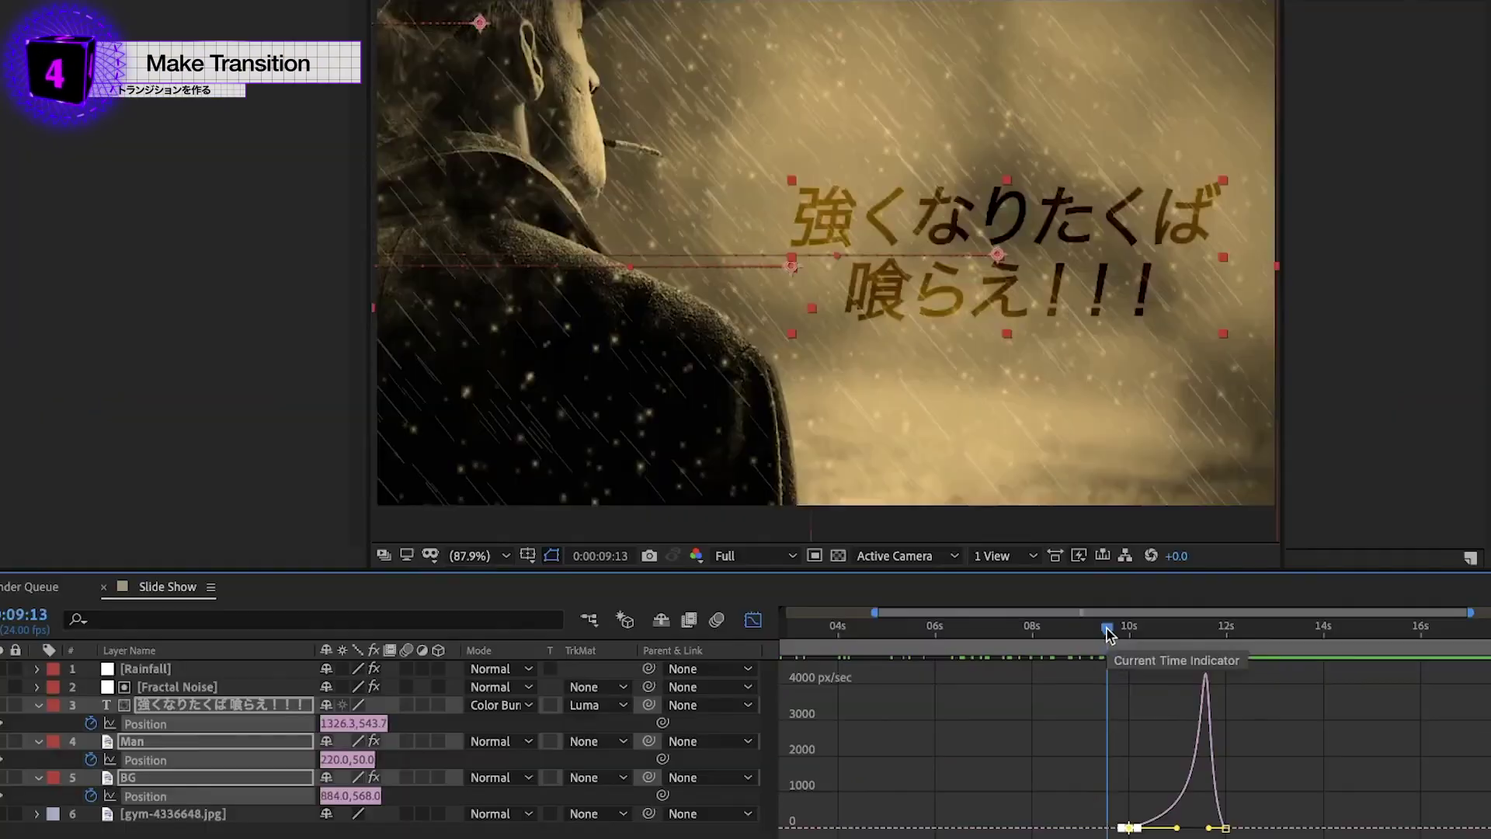
key("space")
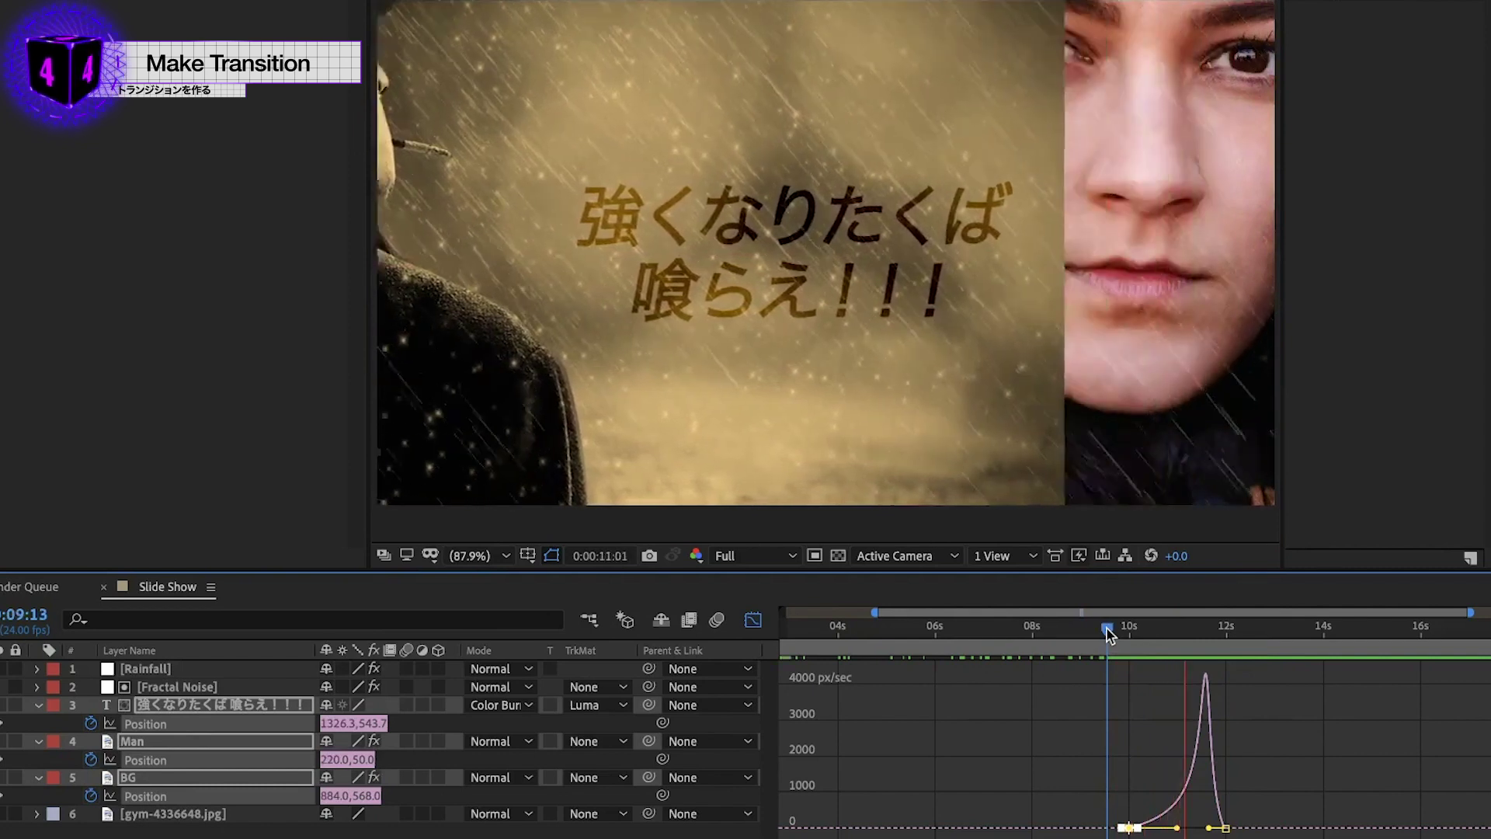
left_click(1108, 629)
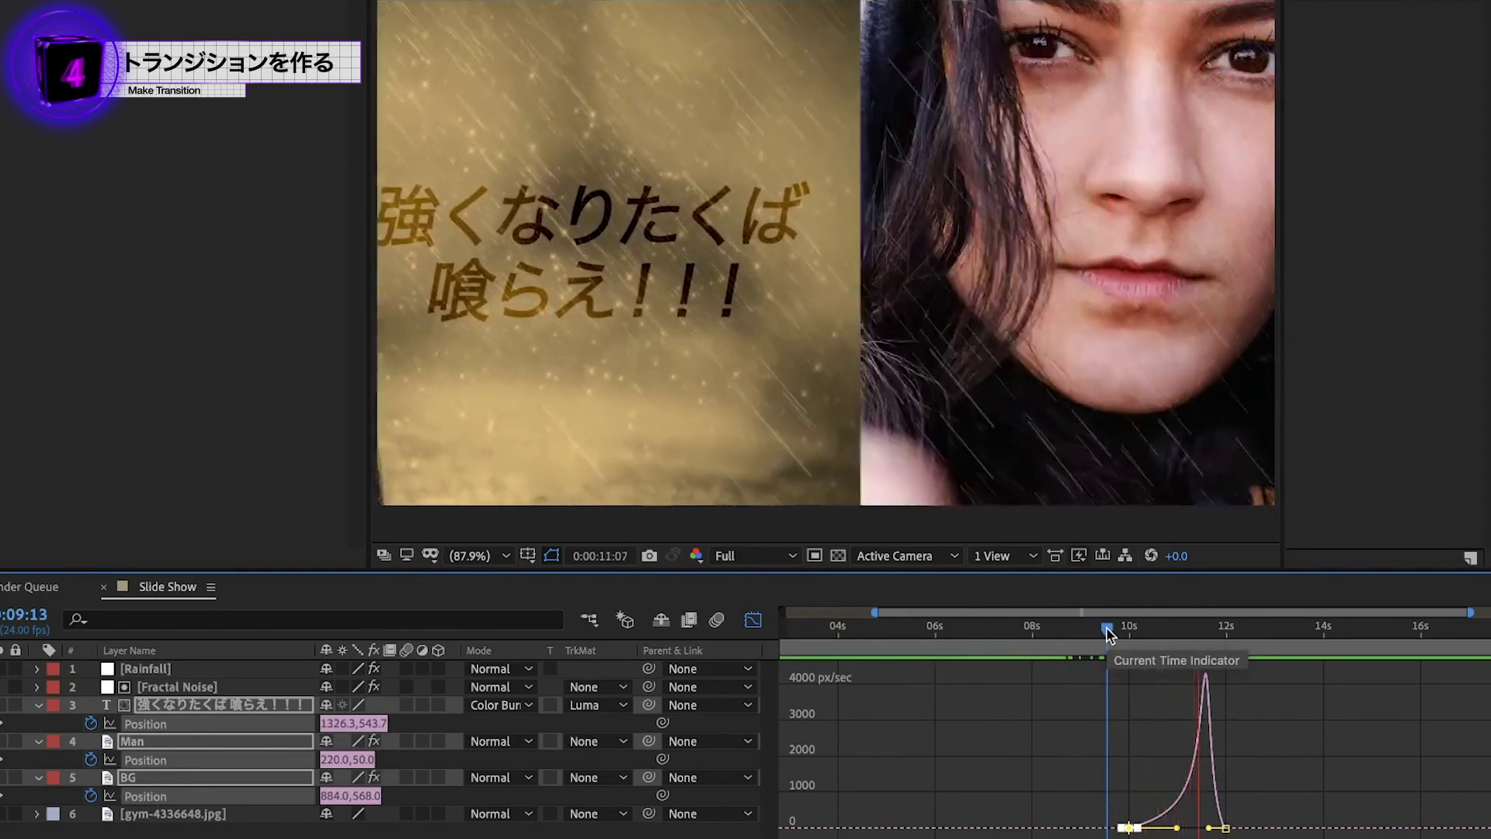
Move the end keyframes earlier toward 11 s to shorten the transition, then replay it
left_click_drag(1257, 812, 1230, 829)
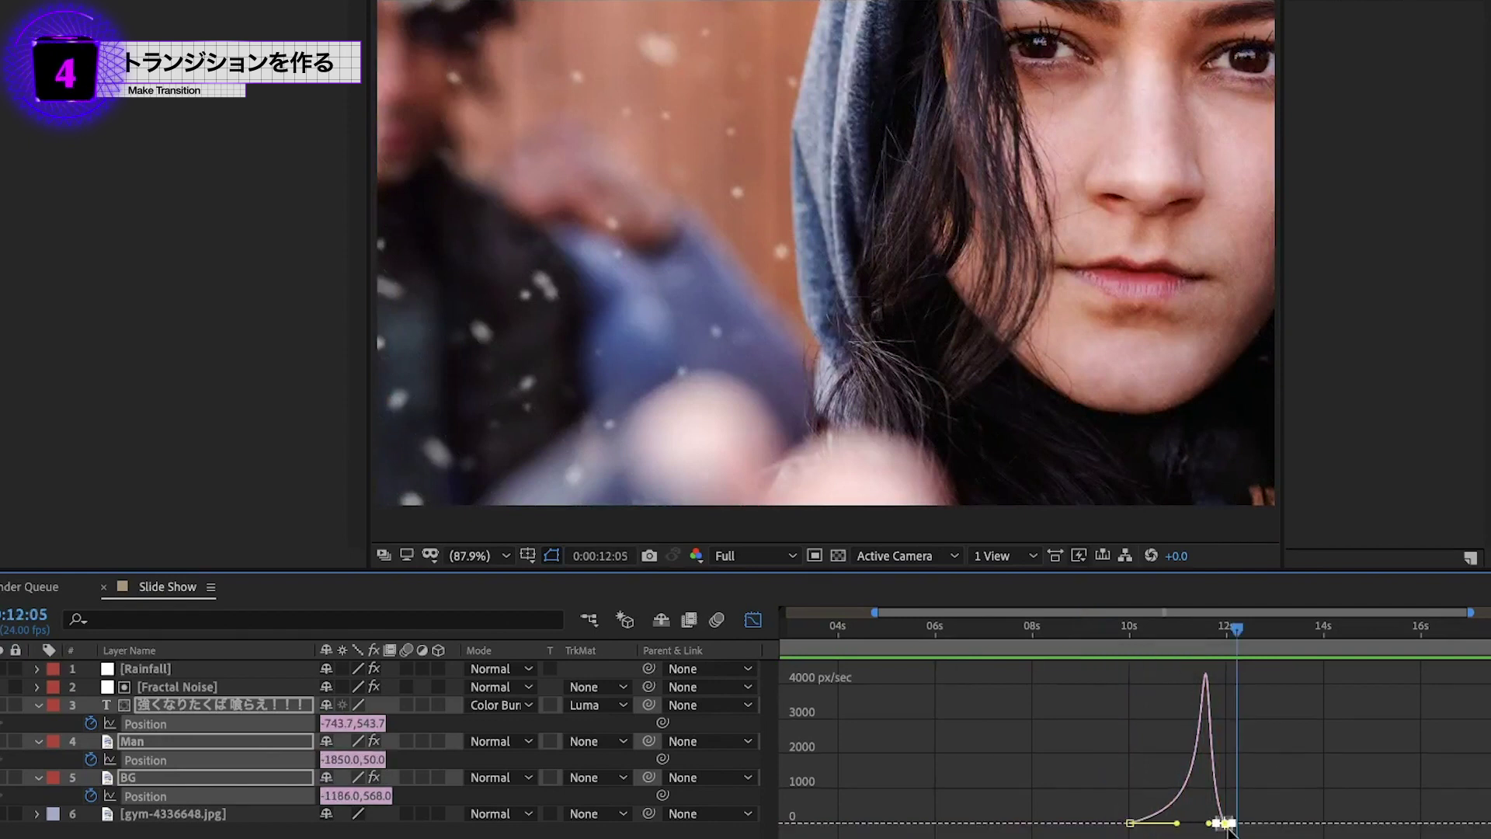
left_click(753, 620)
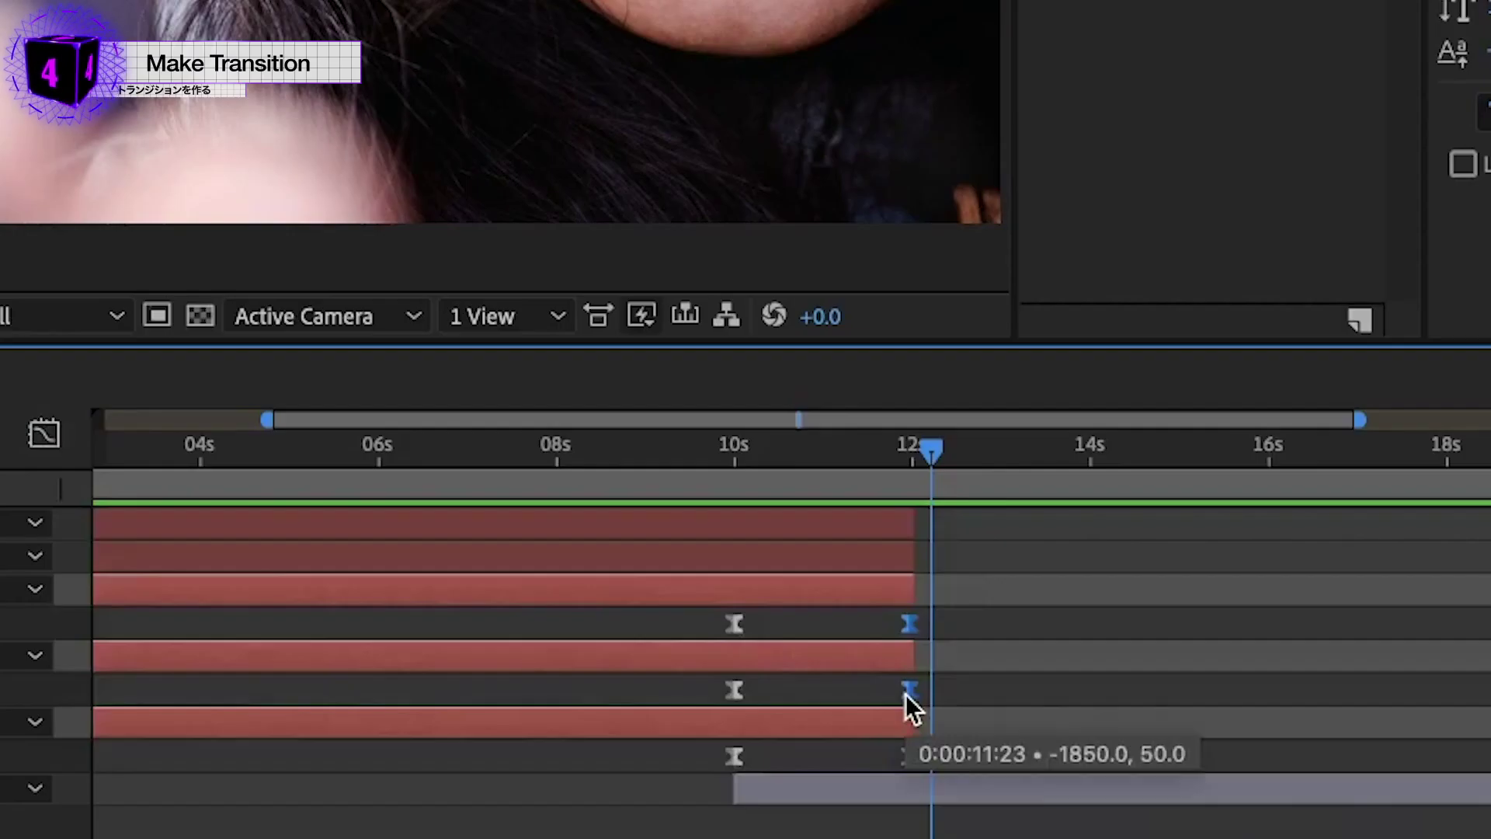
left_click_drag(1223, 762, 1180, 762)
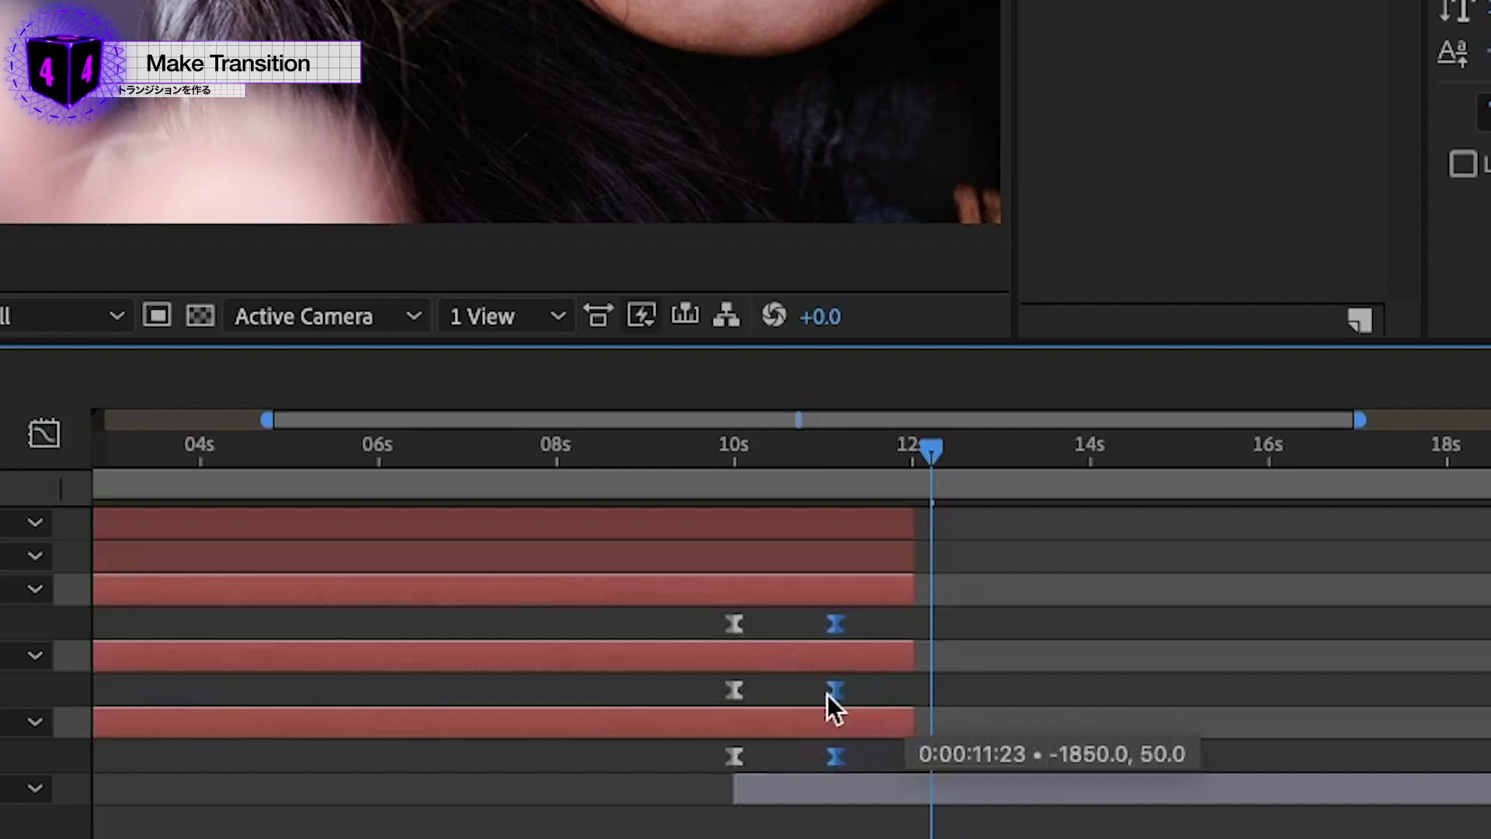
left_click_drag(827, 695, 817, 693)
left_click(695, 465)
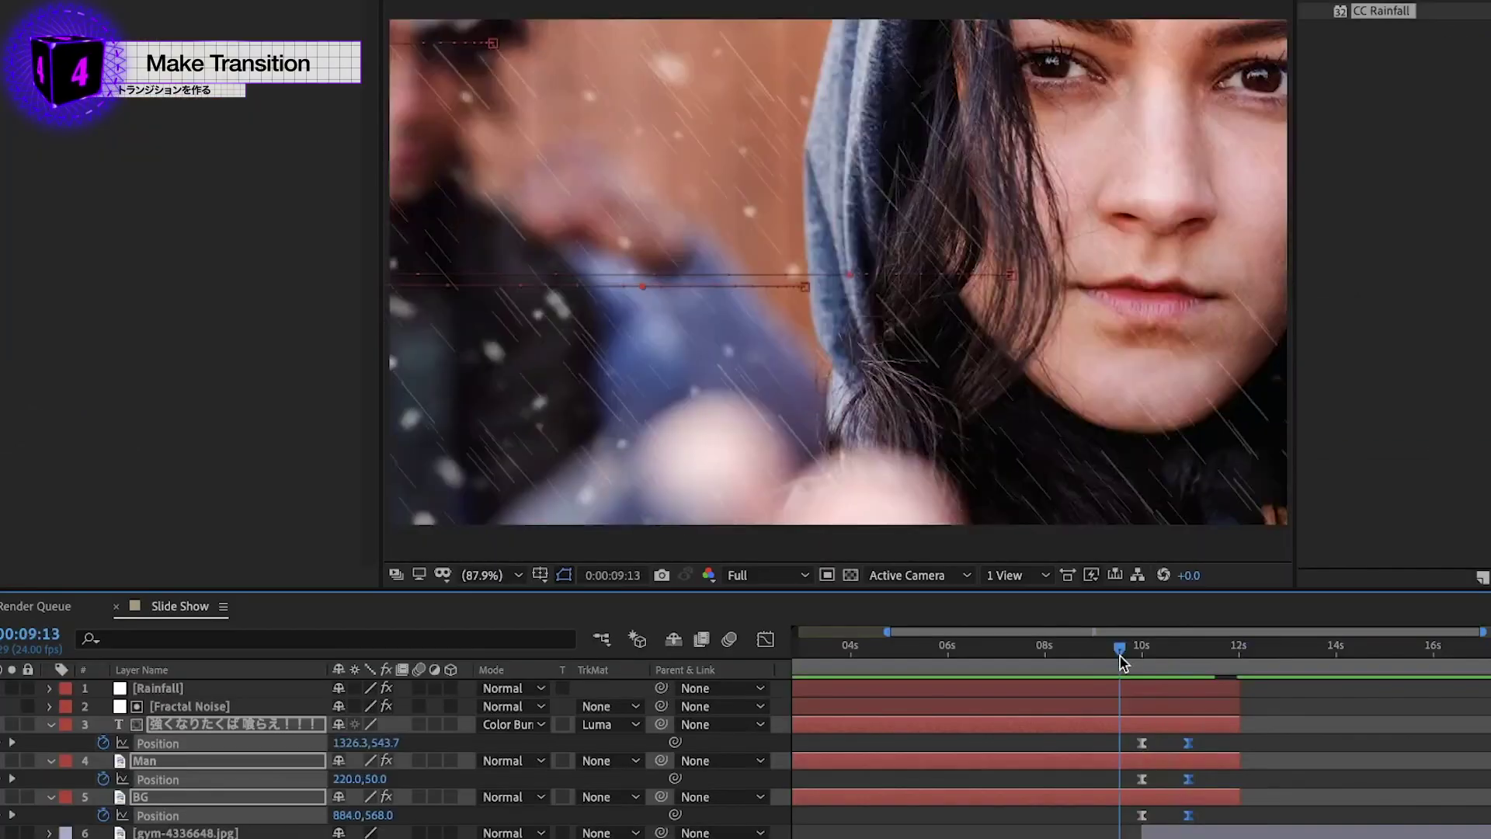
key("space")
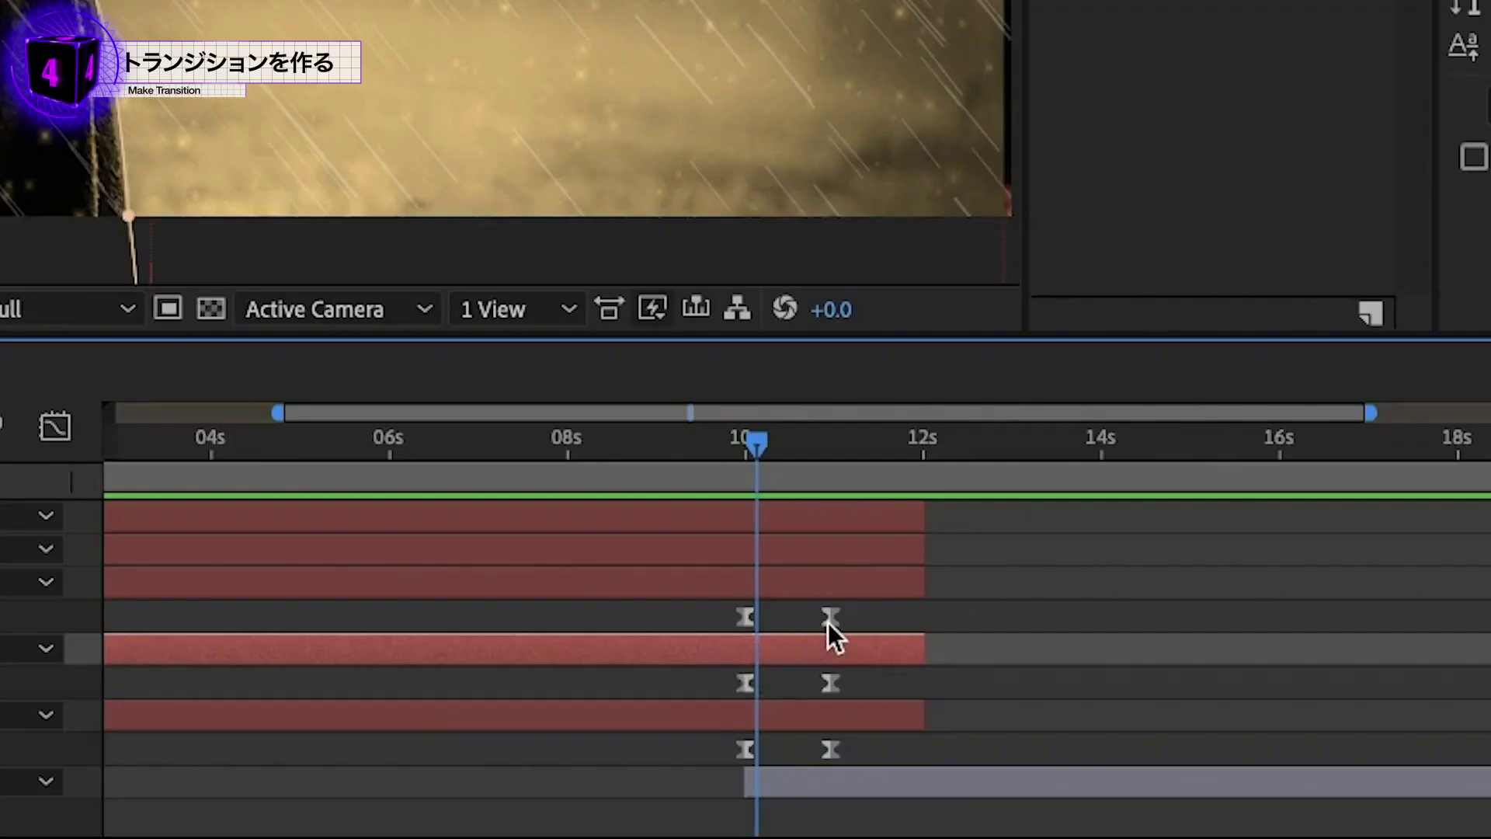
Offset the text, Man and BG keyframes slightly so the layers slide off staggered
left_click_drag(827, 622, 817, 622)
left_click(748, 750)
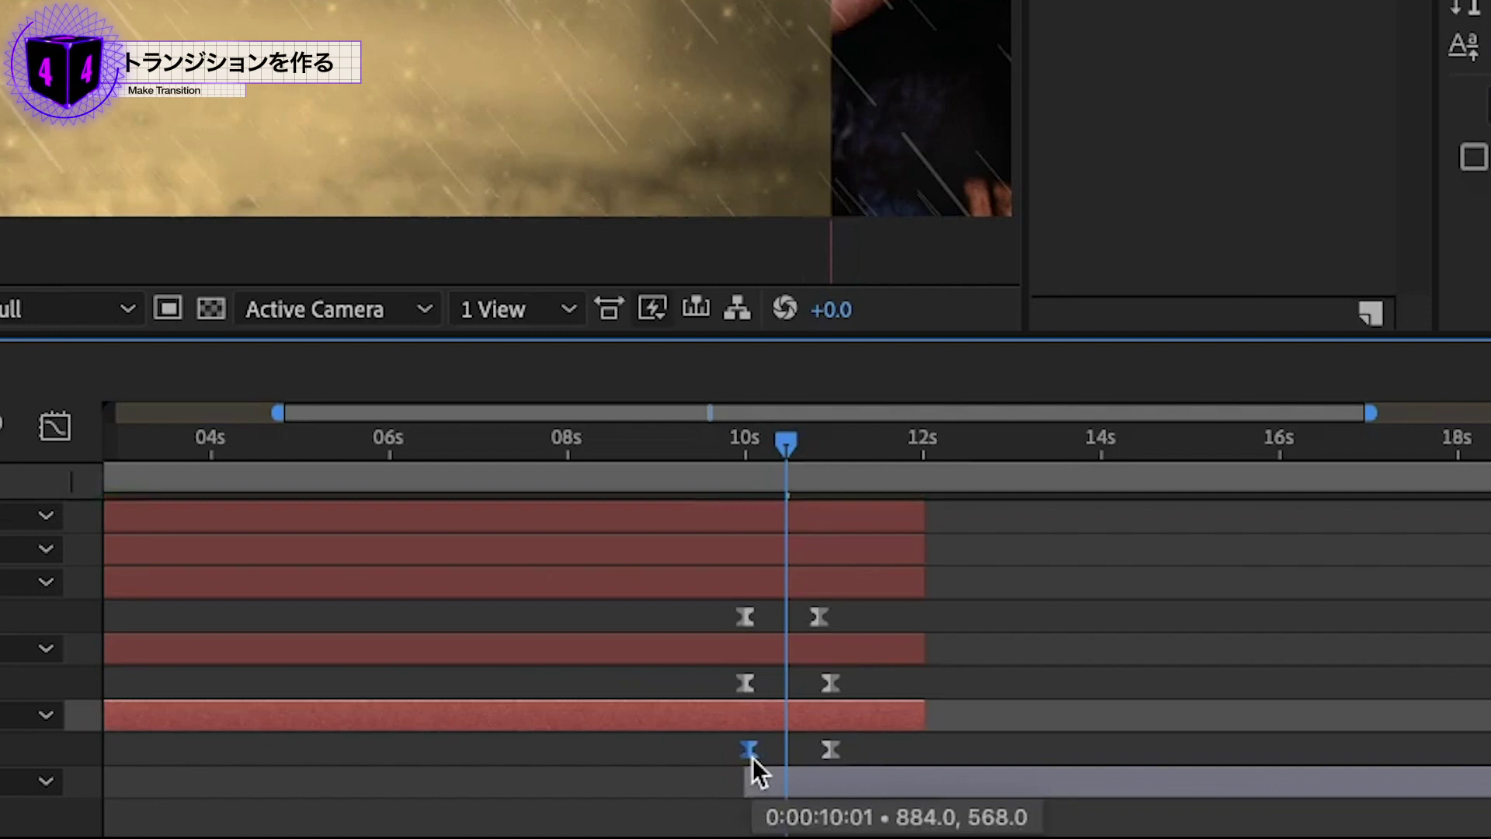
left_click_drag(830, 750, 813, 750)
left_click_drag(746, 683, 753, 682)
left_click_drag(819, 616, 806, 614)
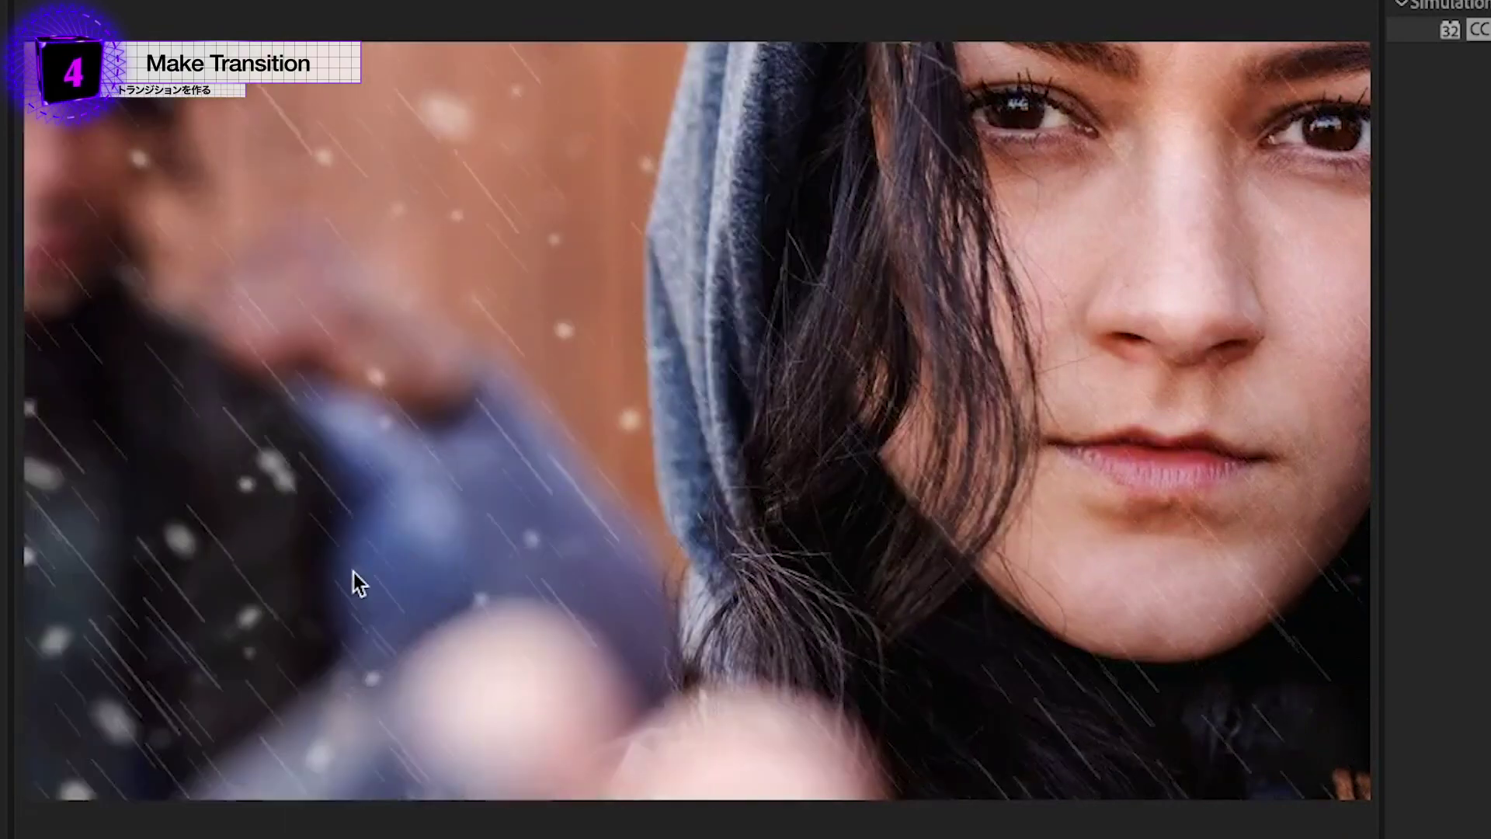
Stop playback and add Position keyframes at 20 s to the gym photo and white text
key("space")
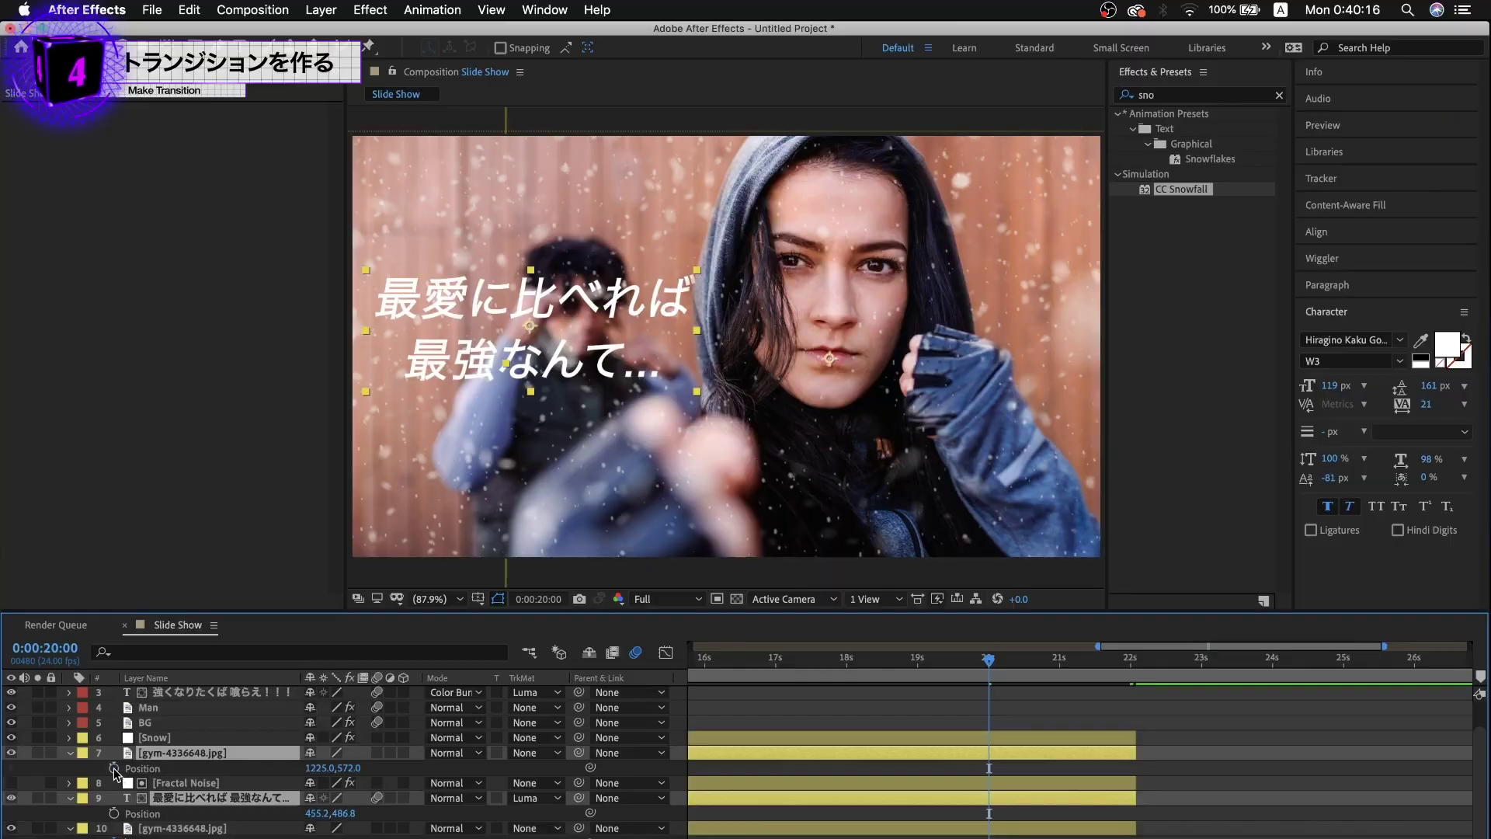
left_click(114, 769)
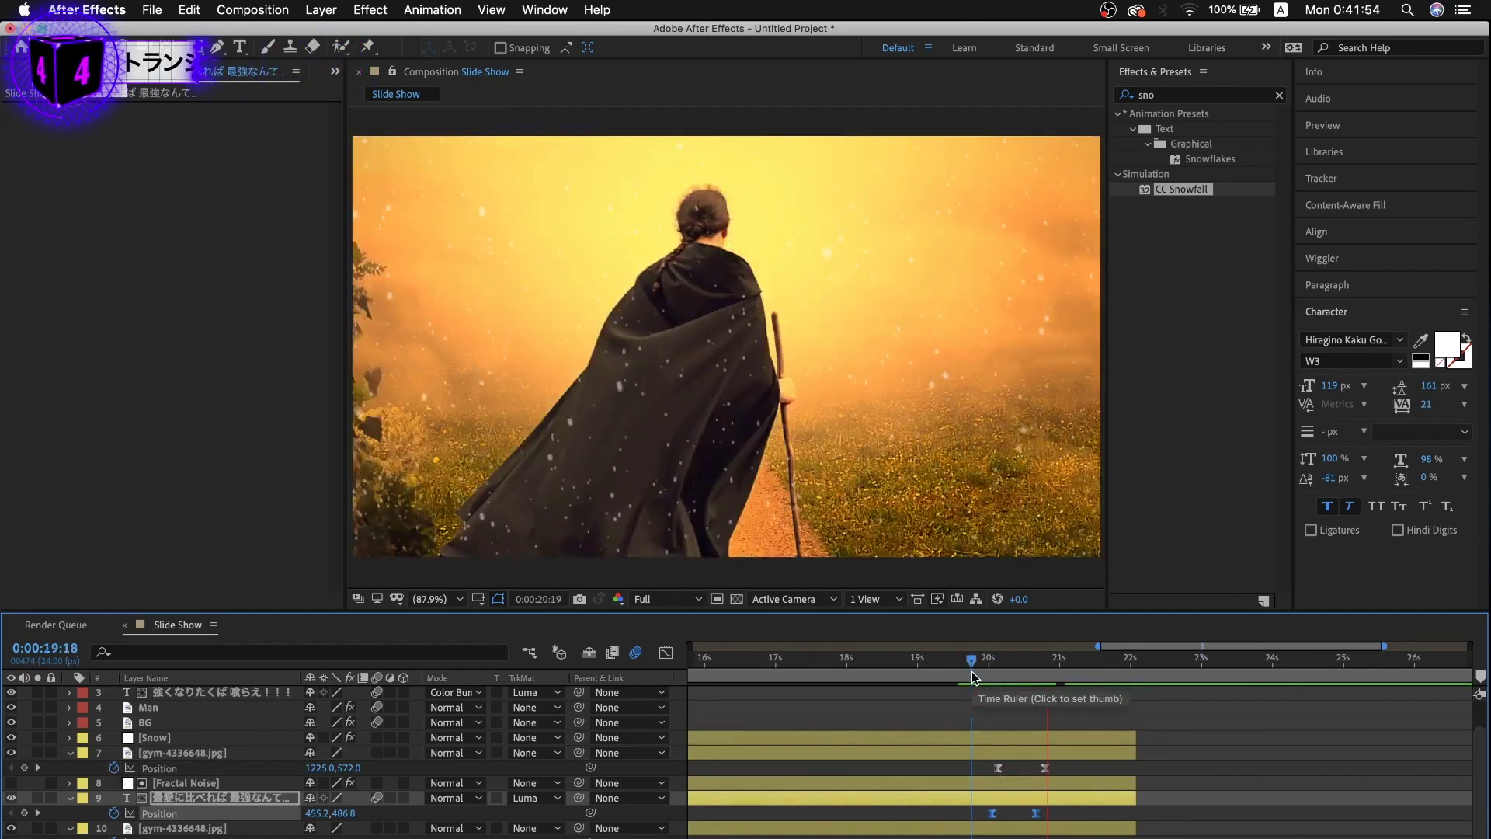
Scrub to about 21 seconds to check the slide-down reveal of the SEE YOU AGAIN scene
left_click_drag(972, 671, 1074, 668)
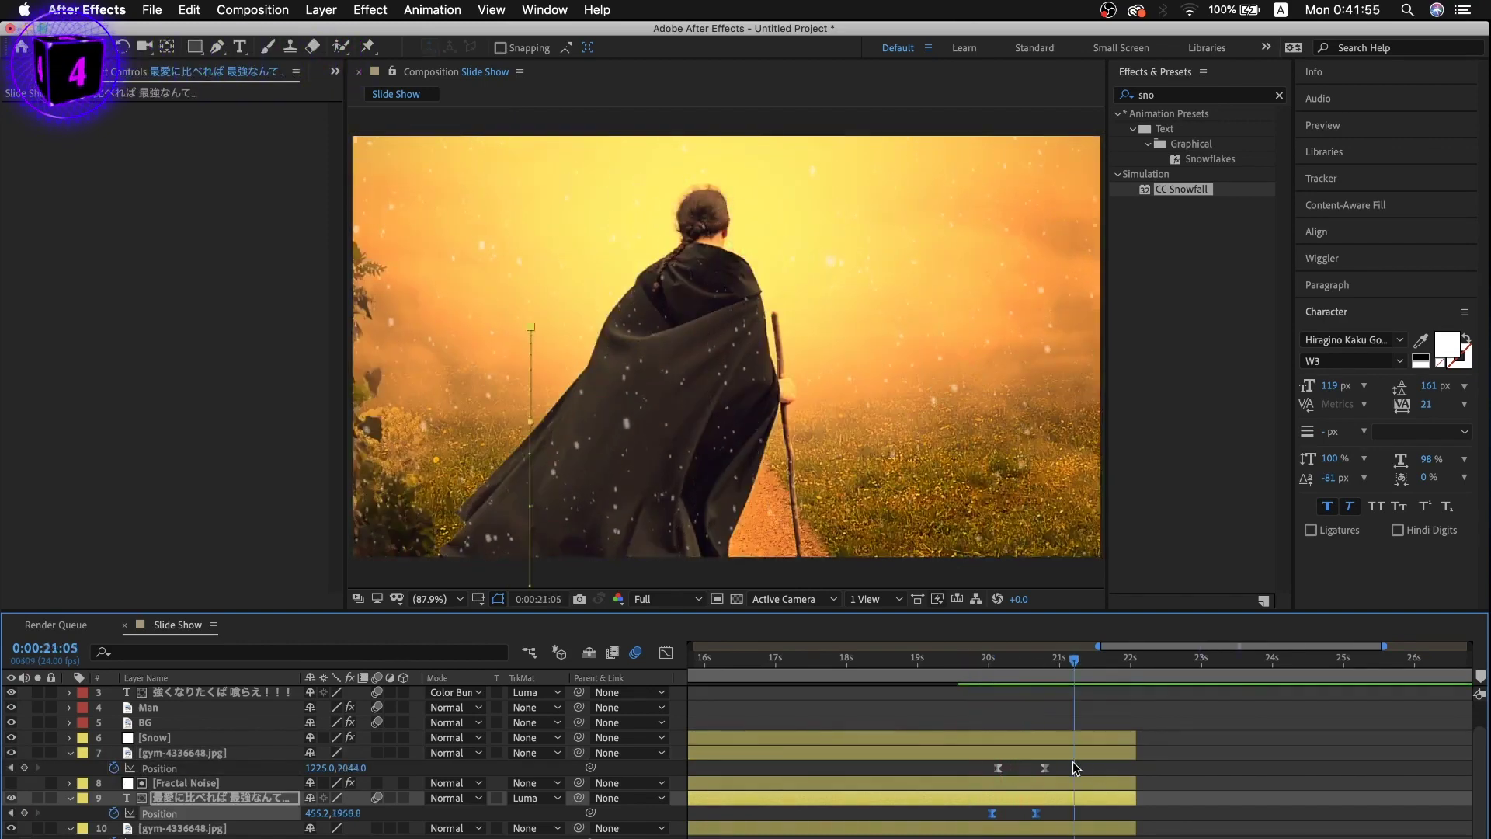